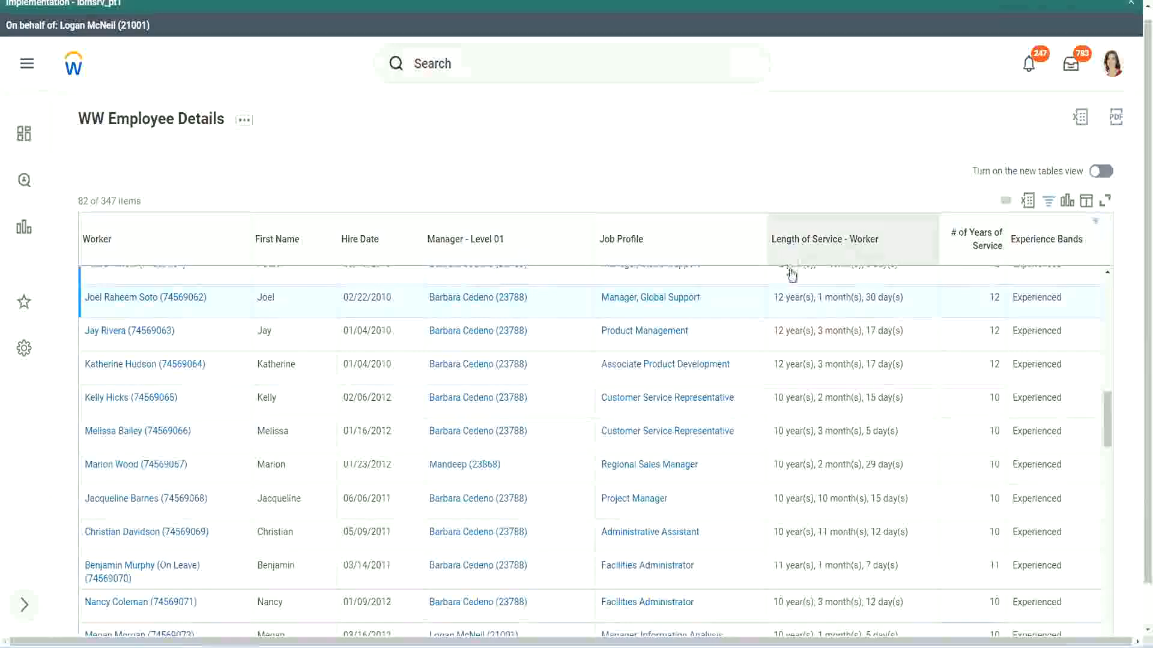
Compare the Length of Service text with # of Years of Service in the Manager, Global Support and Administrative Assistant rows
{"action": "left_click_drag", "start_coordinate": [780, 301], "coordinate": [773, 299]}
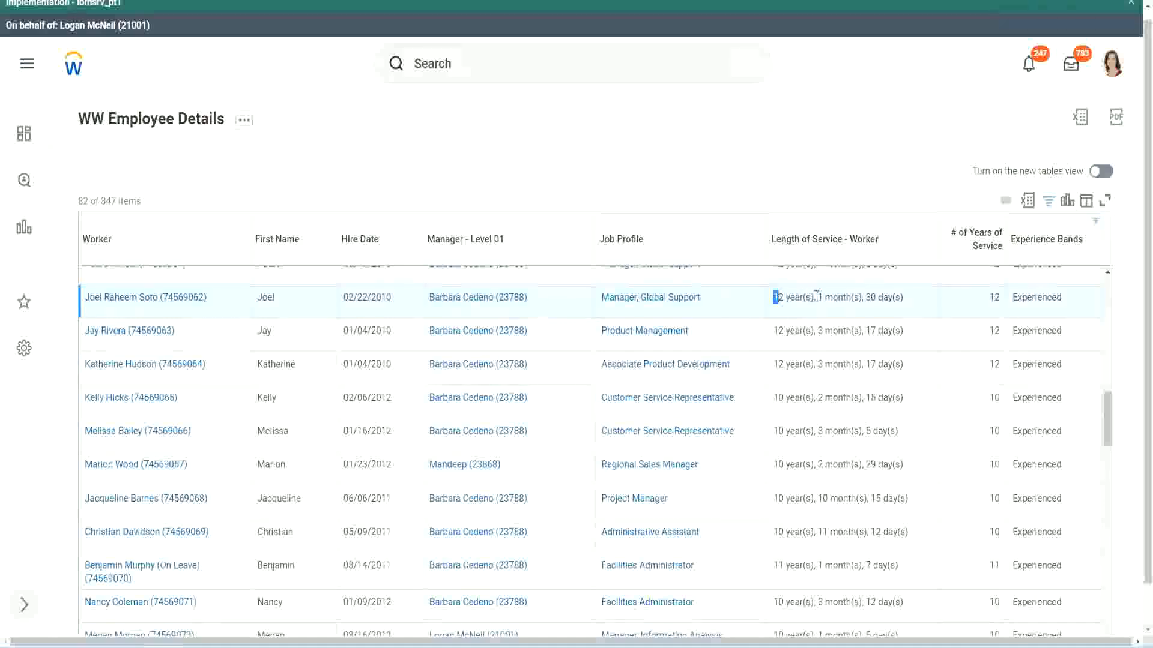
{"action": "left_click", "coordinate": [815, 296]}
{"action": "left_click_drag", "start_coordinate": [773, 298], "coordinate": [883, 298]}
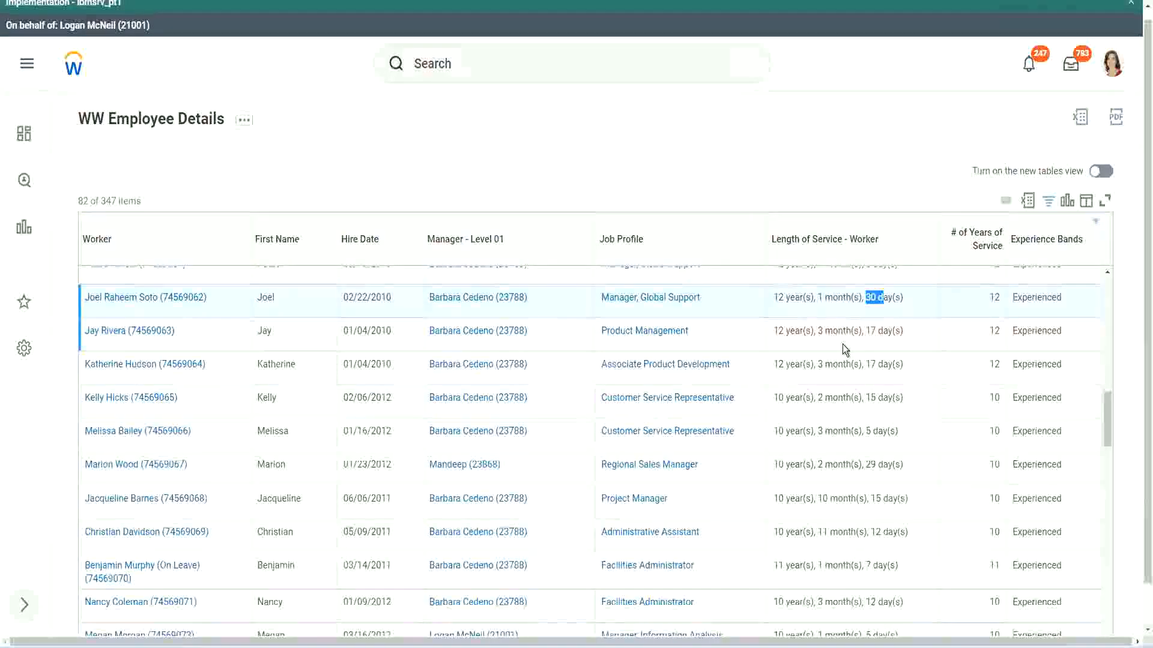
{"action": "double_click", "coordinate": [999, 296]}
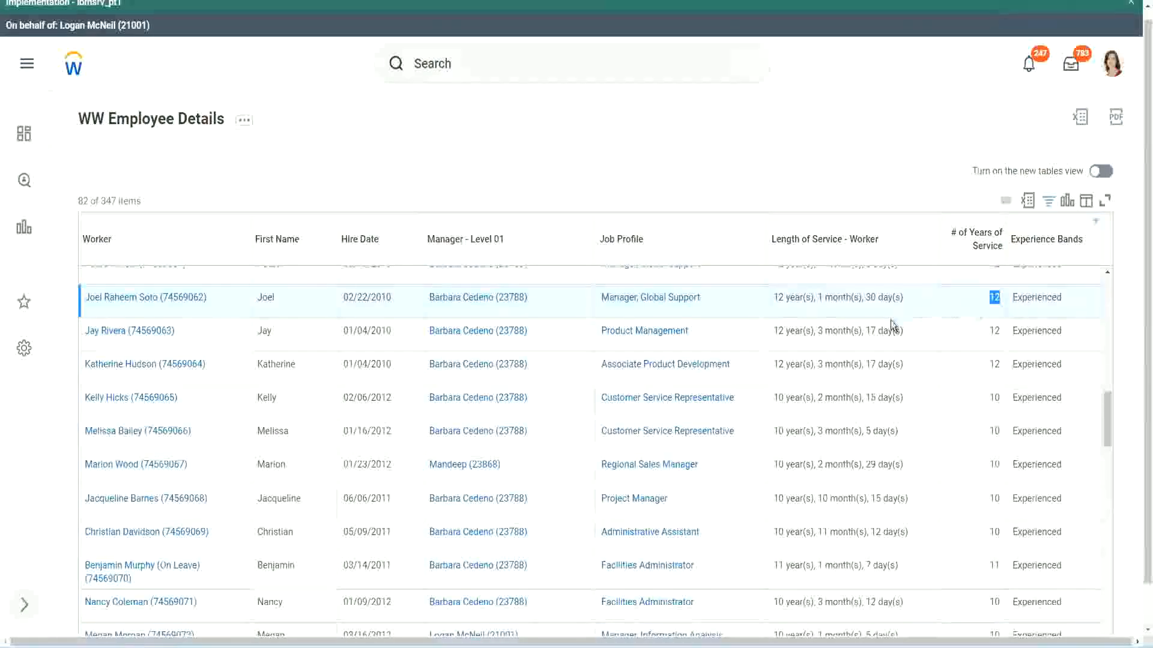
{"action": "left_click", "coordinate": [796, 533]}
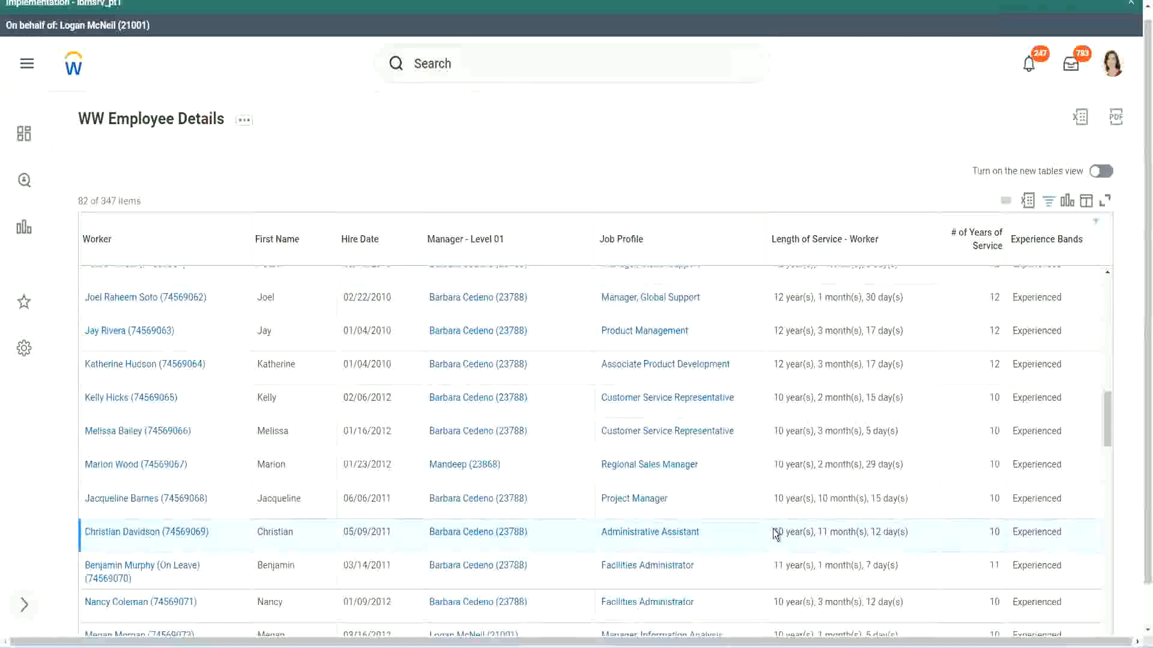
{"action": "left_click_drag", "start_coordinate": [818, 531], "coordinate": [881, 532]}
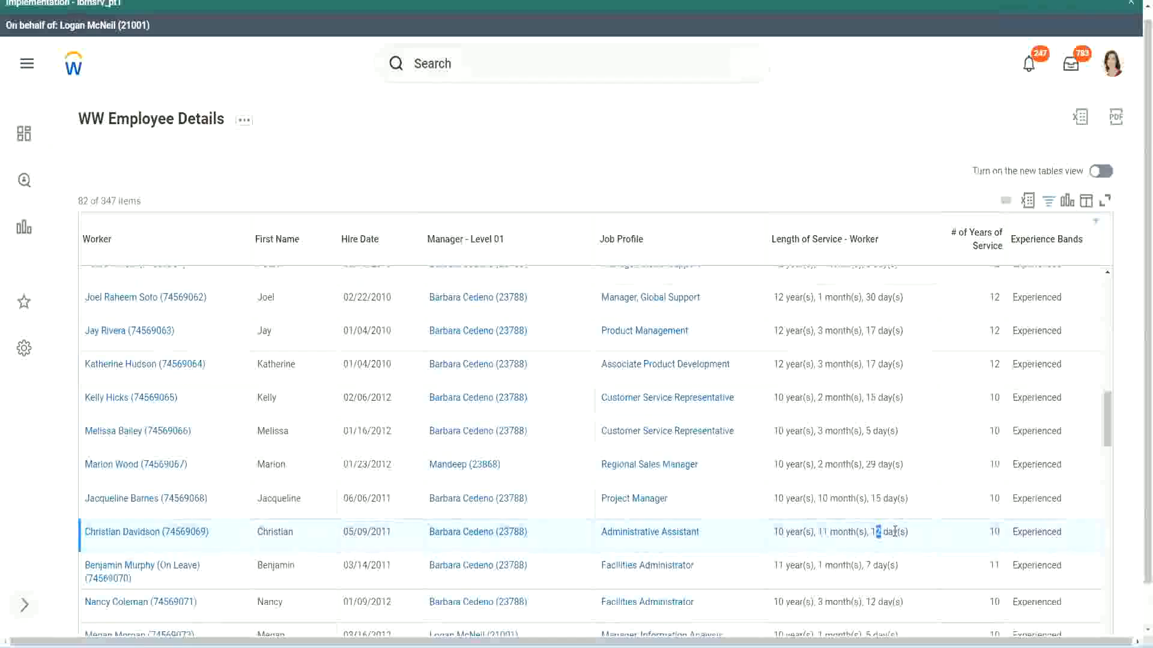
{"action": "left_click", "coordinate": [894, 531]}
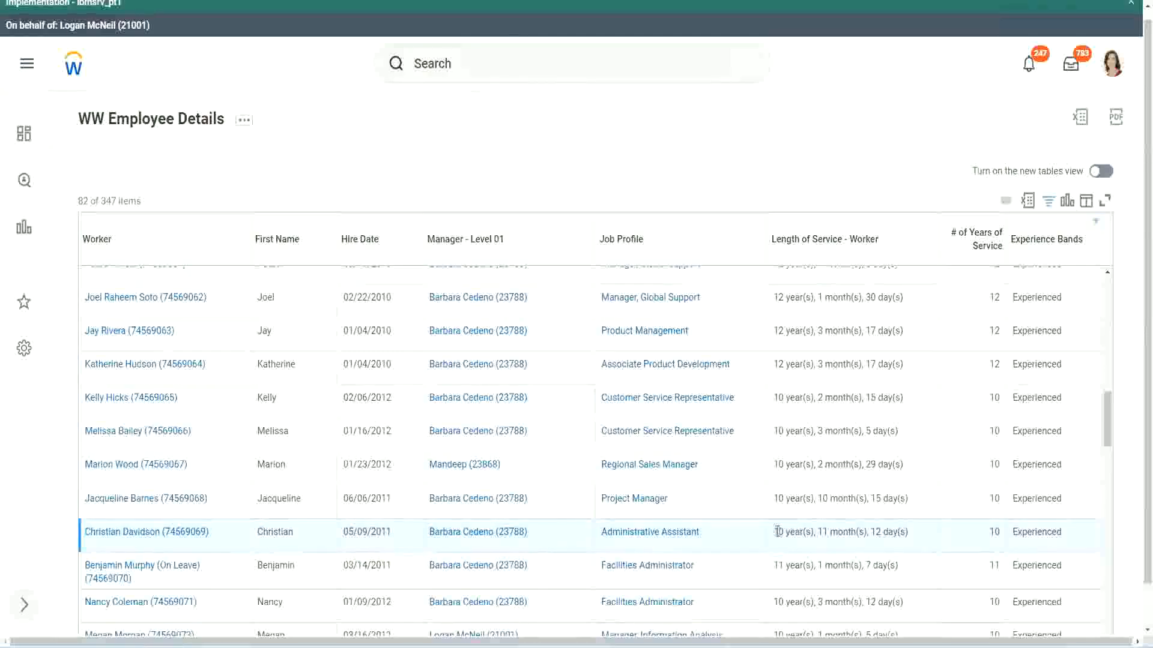
{"action": "double_click", "coordinate": [994, 532]}
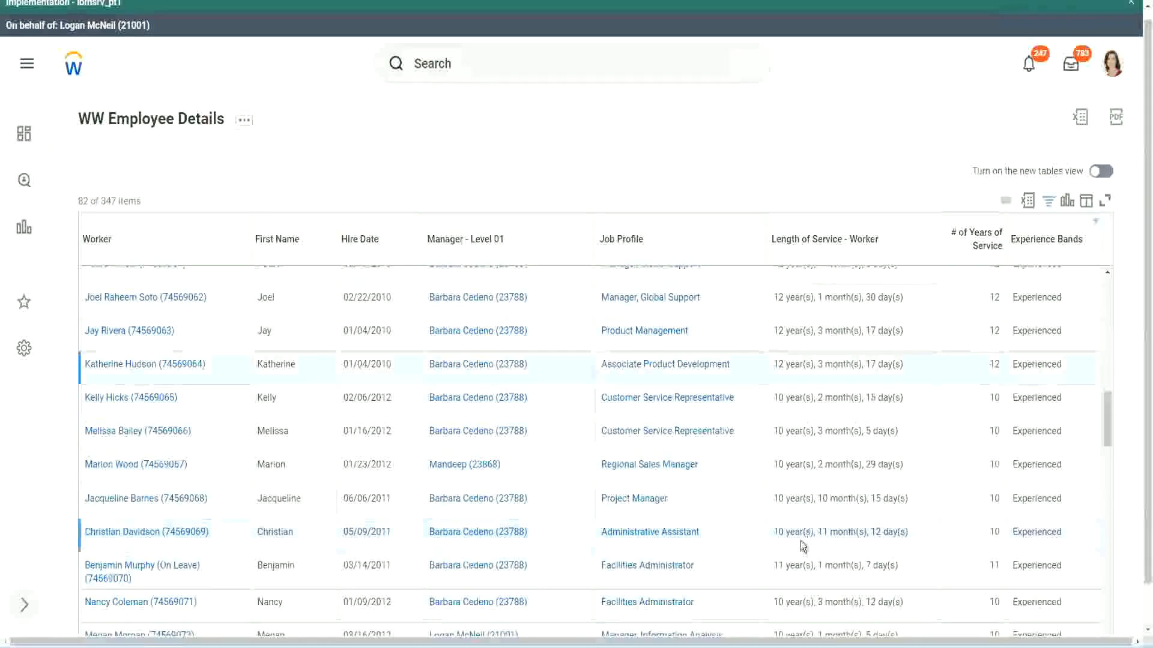
{"action": "double_click", "coordinate": [779, 532]}
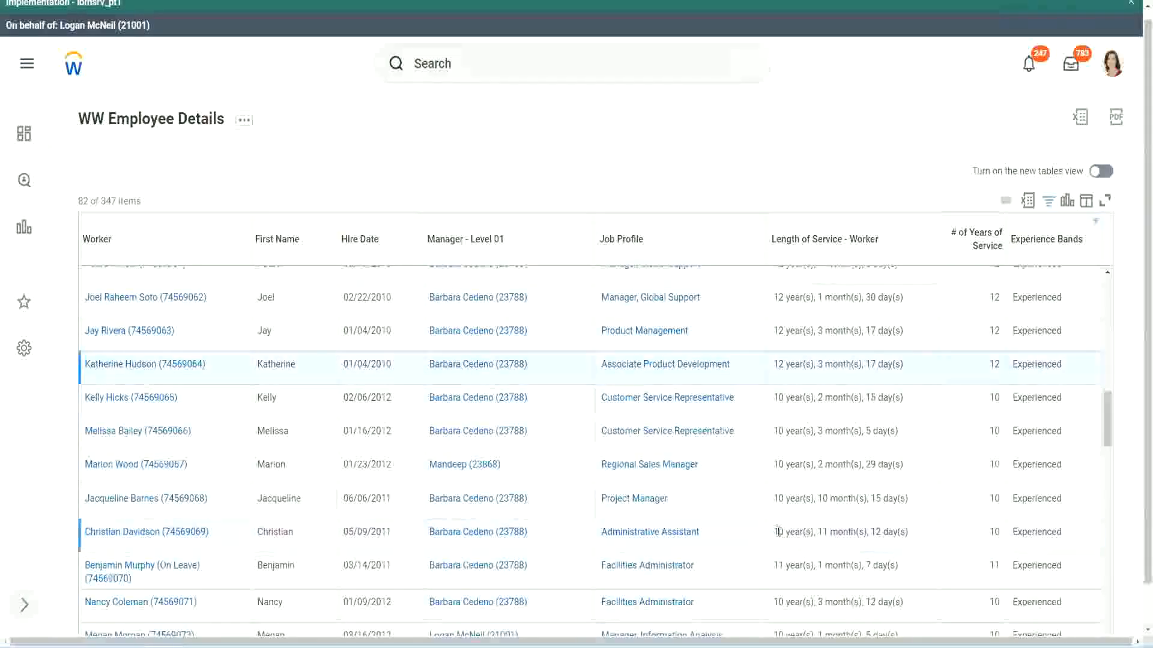
{"action": "left_click", "coordinate": [870, 528]}
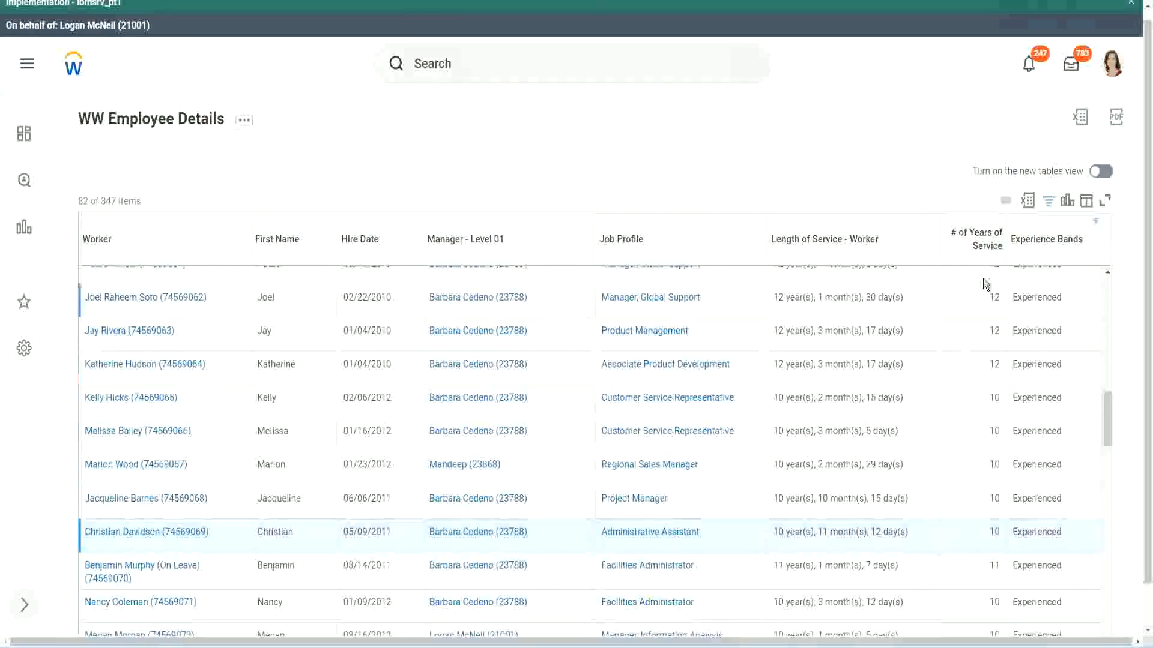
Recheck the years of service for those two rows and examine the year and month values in the Project Manager row
{"action": "double_click", "coordinate": [998, 297]}
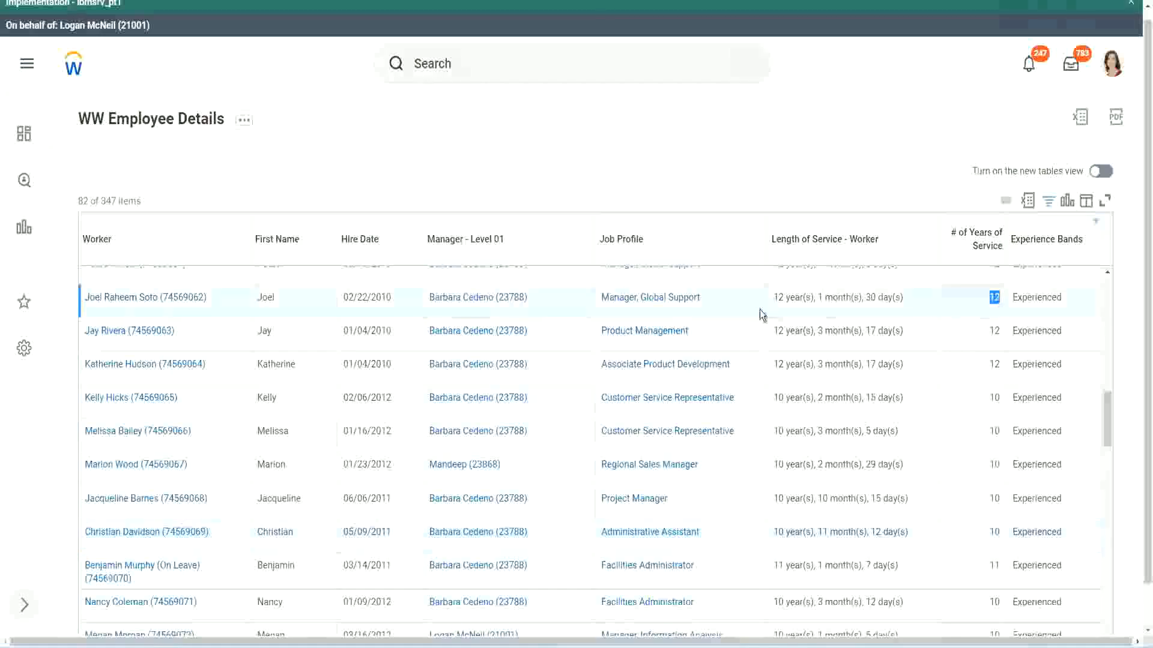
{"action": "left_click_drag", "start_coordinate": [774, 297], "coordinate": [920, 297]}
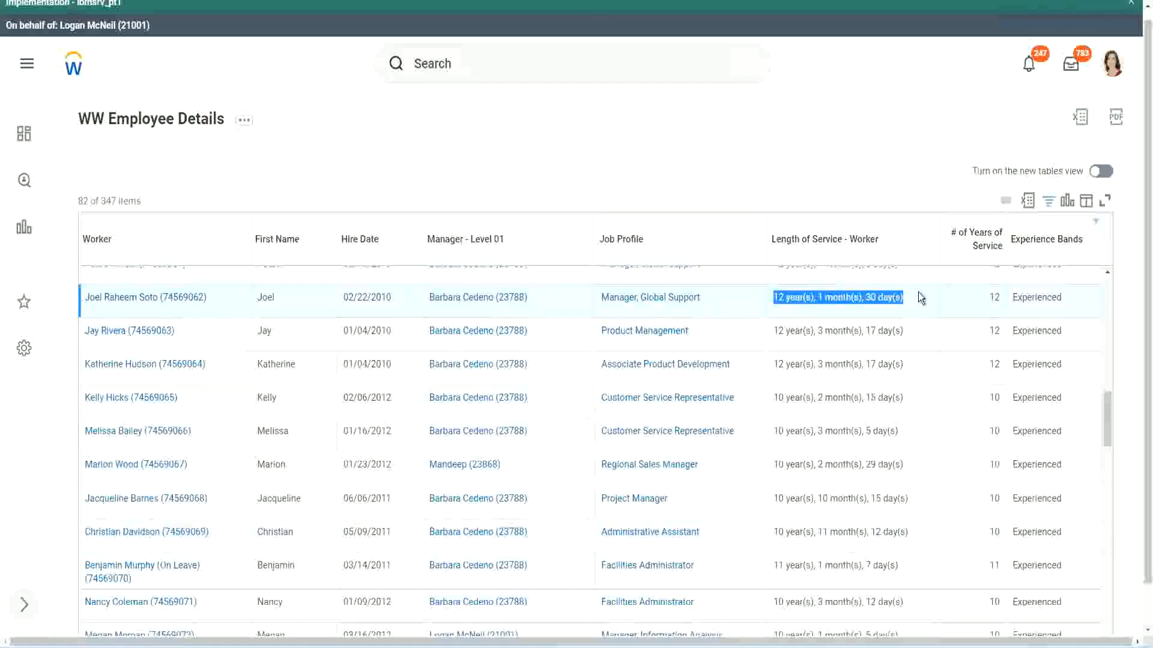
{"action": "left_click", "coordinate": [895, 531]}
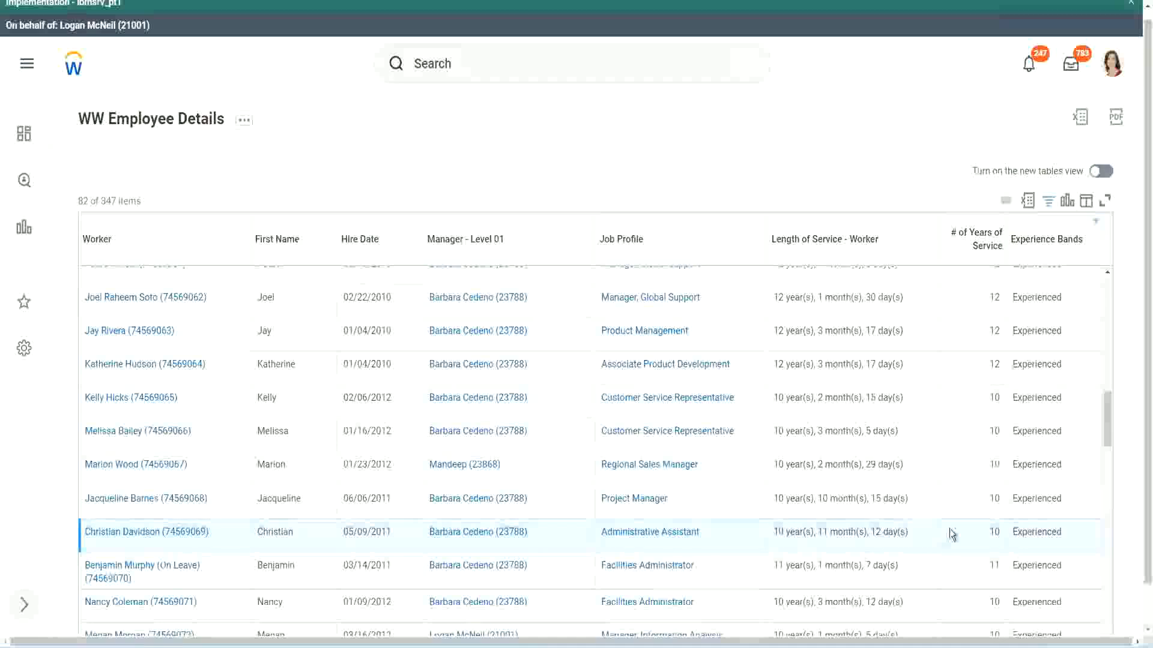
{"action": "double_click", "coordinate": [994, 531]}
{"action": "left_click", "coordinate": [952, 536]}
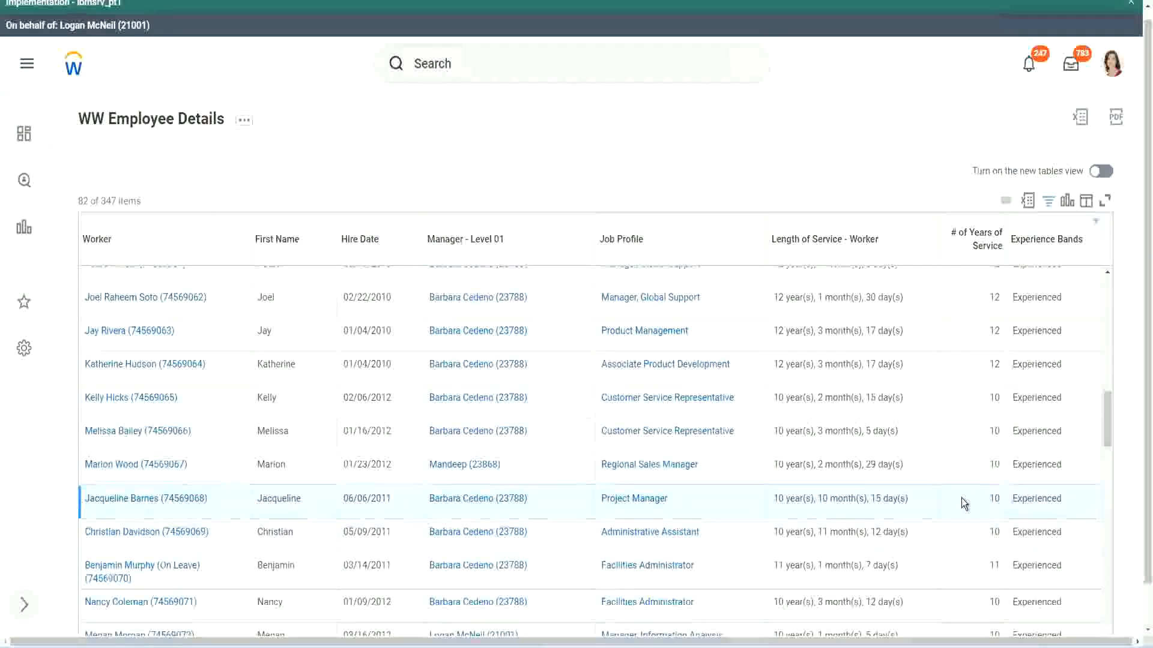
{"action": "double_click", "coordinate": [993, 497]}
{"action": "left_click", "coordinate": [994, 498]}
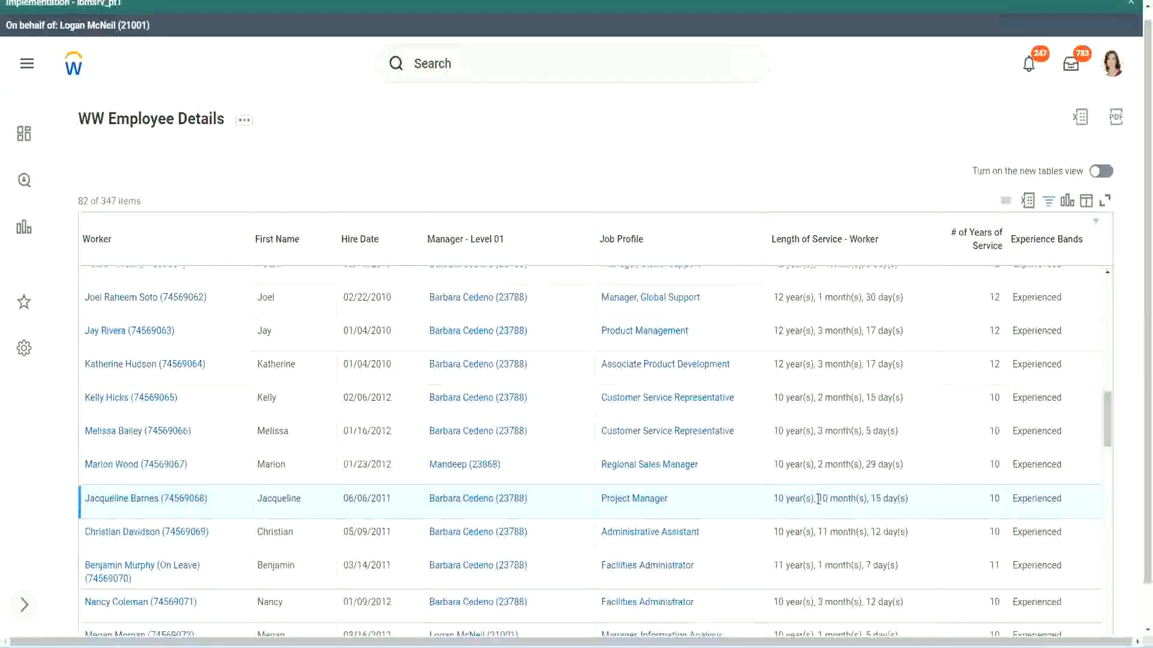
{"action": "left_click_drag", "start_coordinate": [817, 499], "coordinate": [830, 499]}
{"action": "left_click", "coordinate": [861, 499]}
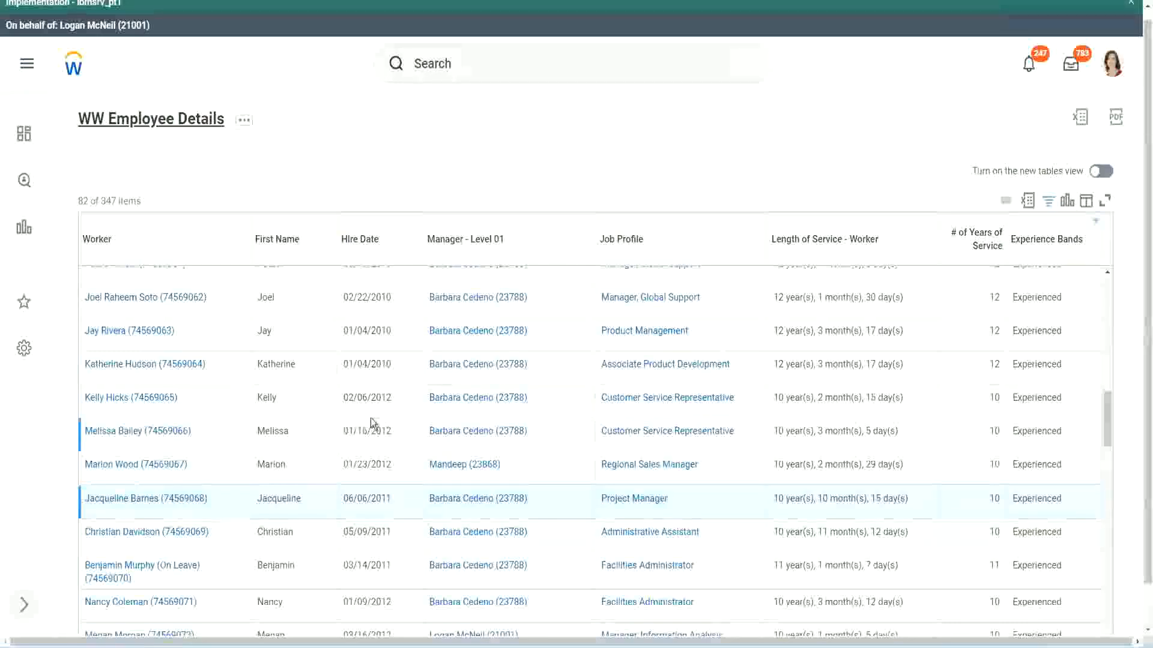
From the report definition, open CF-WW-Eval Exp-Derive Experience Bands from Years of Service in a separate browser tab and review its conditions and return values
{"action": "scroll", "coordinate": [378, 416], "scroll_direction": "down", "scroll_amount": 4}
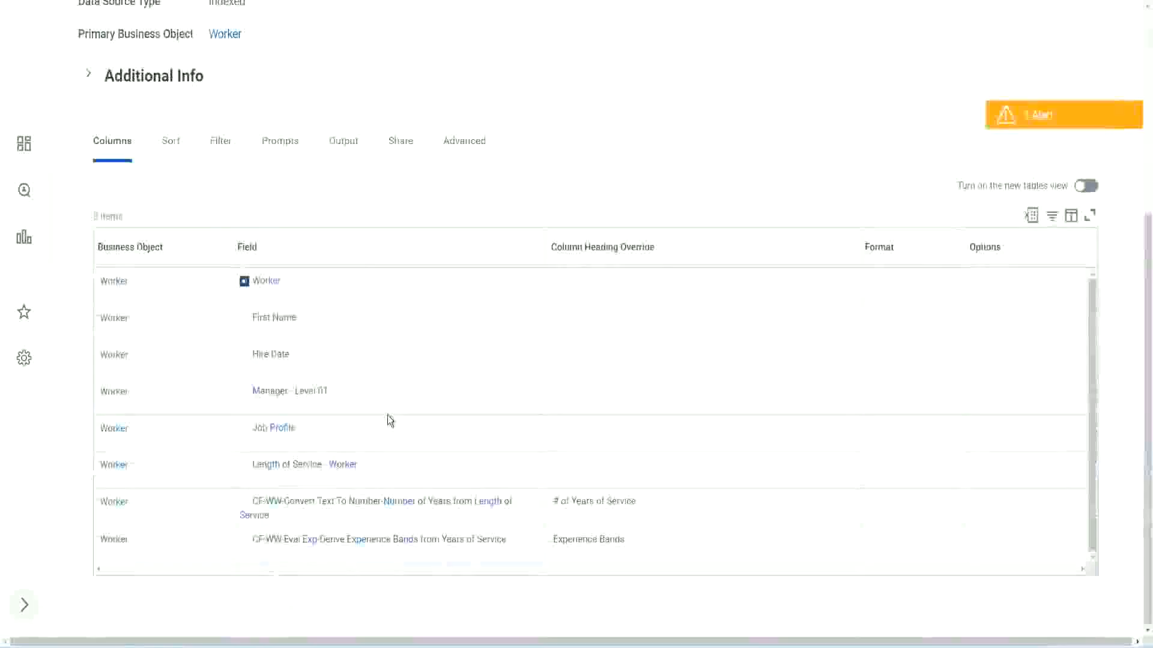
{"action": "right_click", "coordinate": [313, 541]}
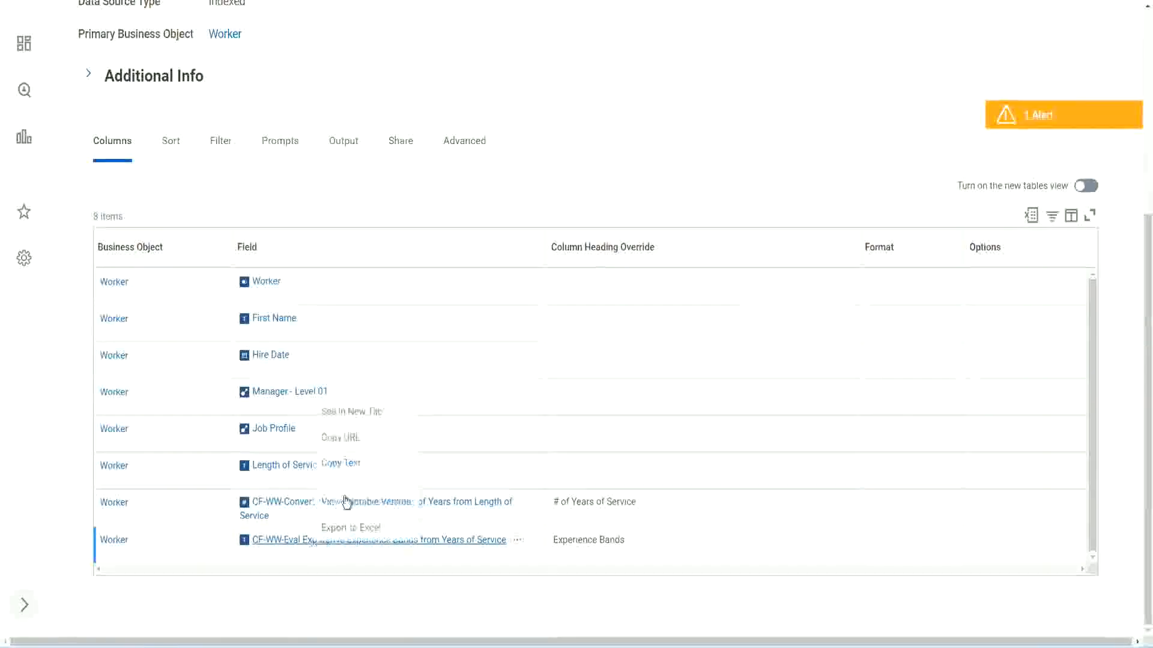
{"action": "left_click", "coordinate": [362, 409]}
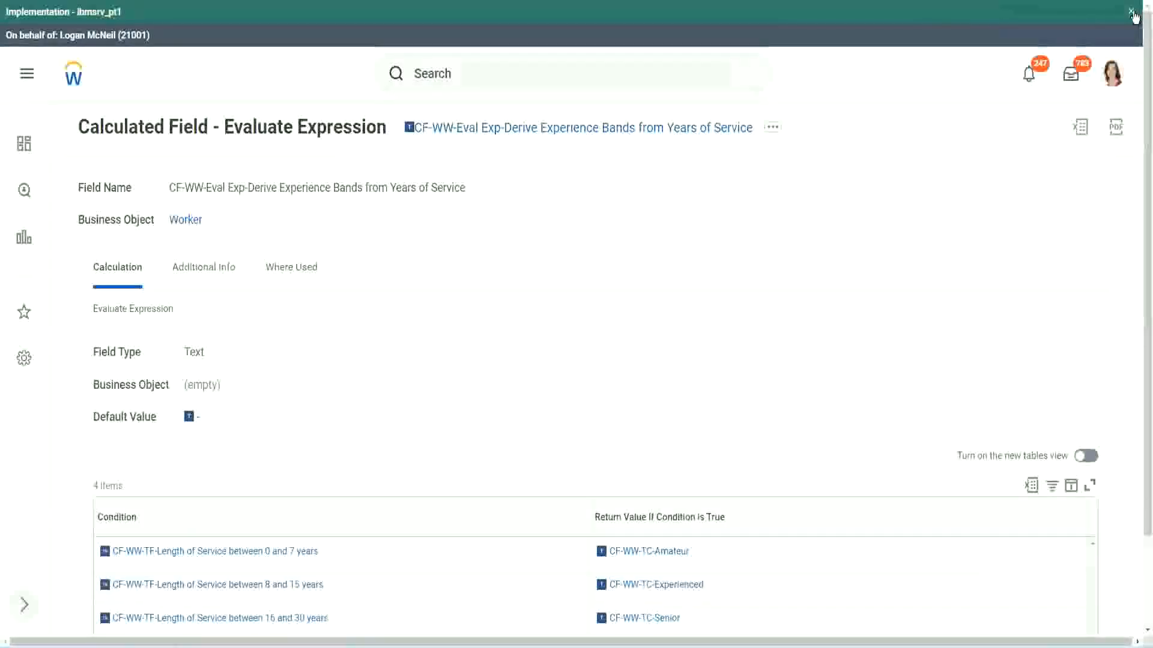
{"action": "left_click", "coordinate": [1132, 14]}
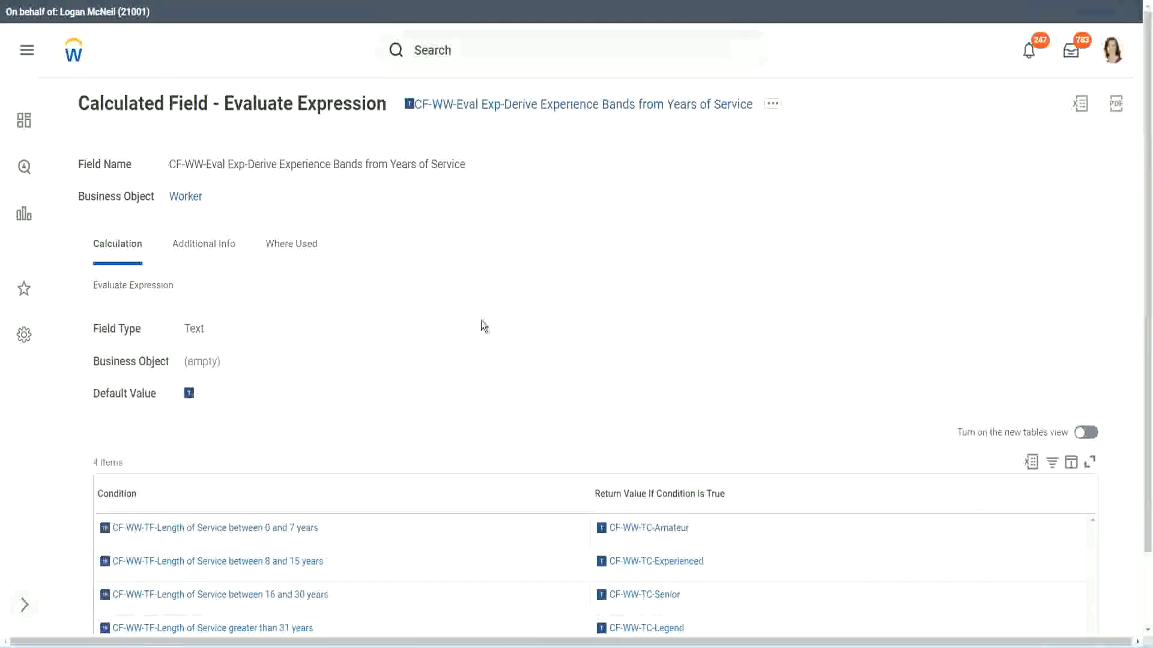
{"action": "scroll", "coordinate": [459, 339], "scroll_direction": "down", "scroll_amount": 1}
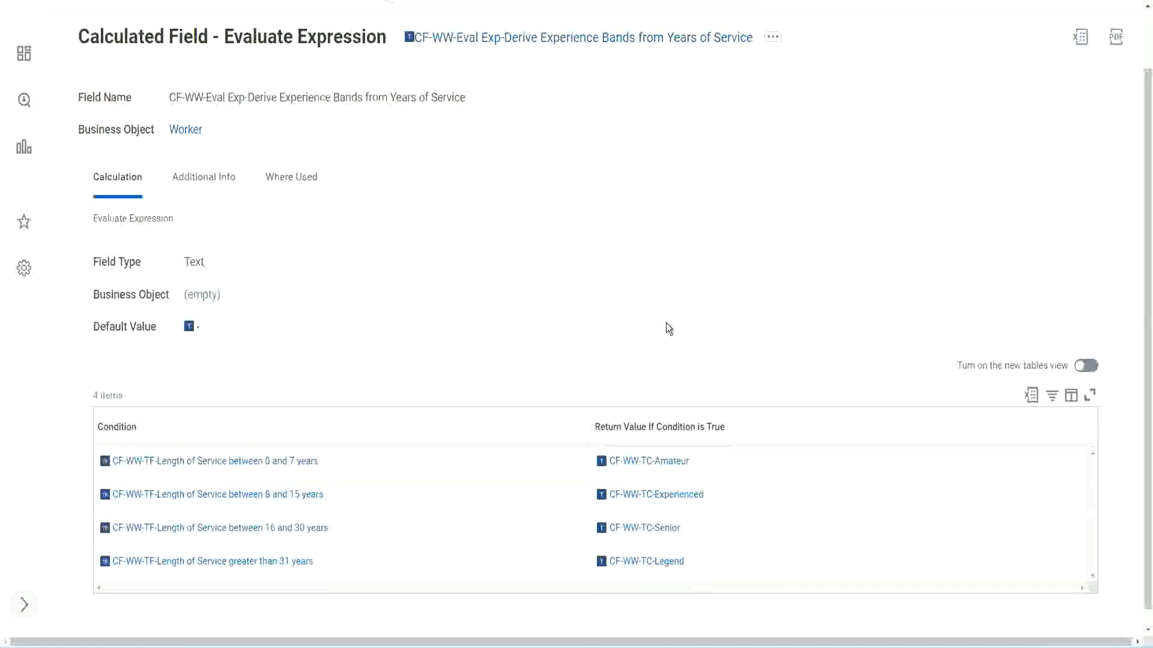
{"action": "left_click", "coordinate": [522, 424]}
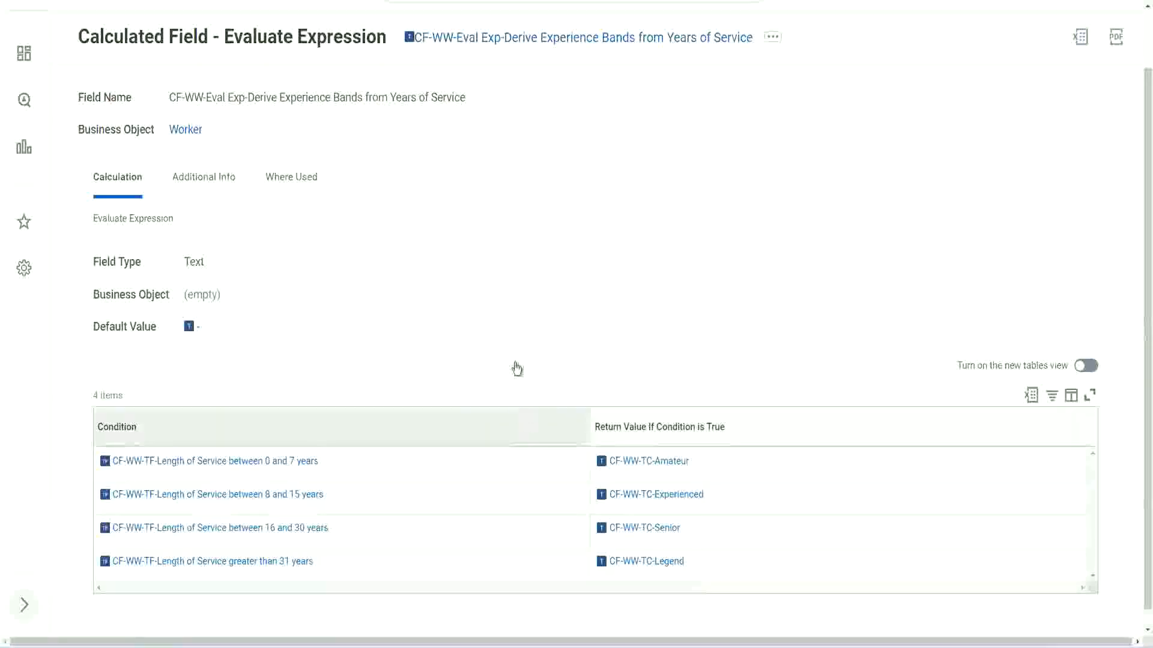
{"action": "left_click", "coordinate": [514, 276]}
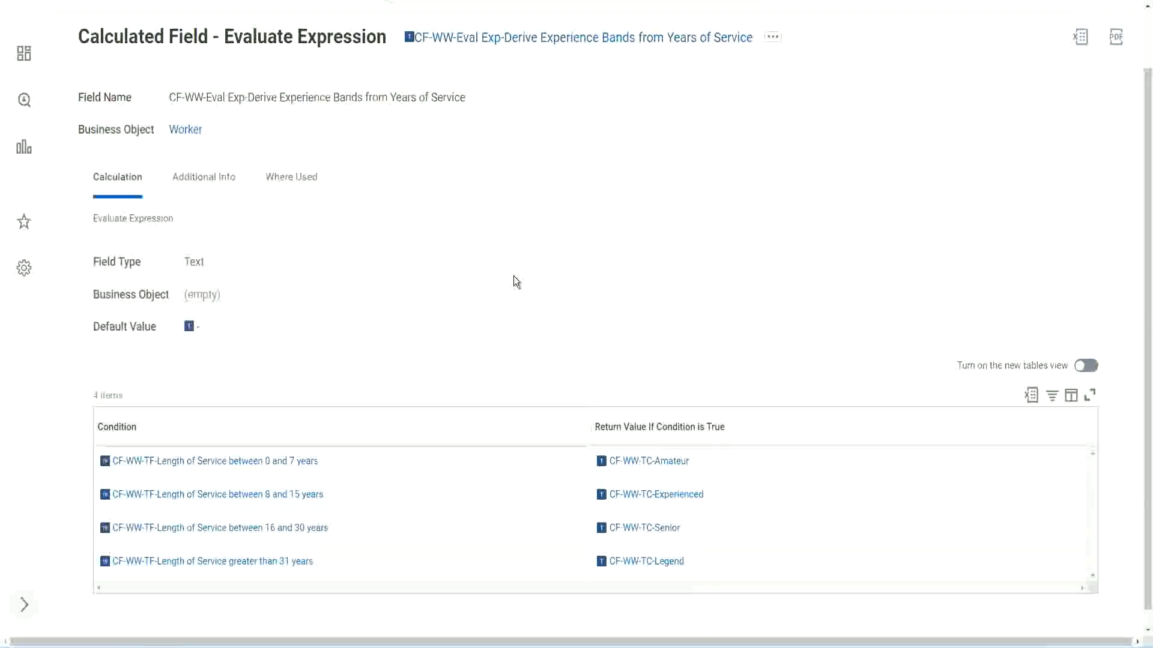
Copy the name of the Evaluate Expression calculated field and return to the WW Employee Details report definition
{"action": "right_click", "coordinate": [510, 46]}
{"action": "left_click", "coordinate": [537, 110]}
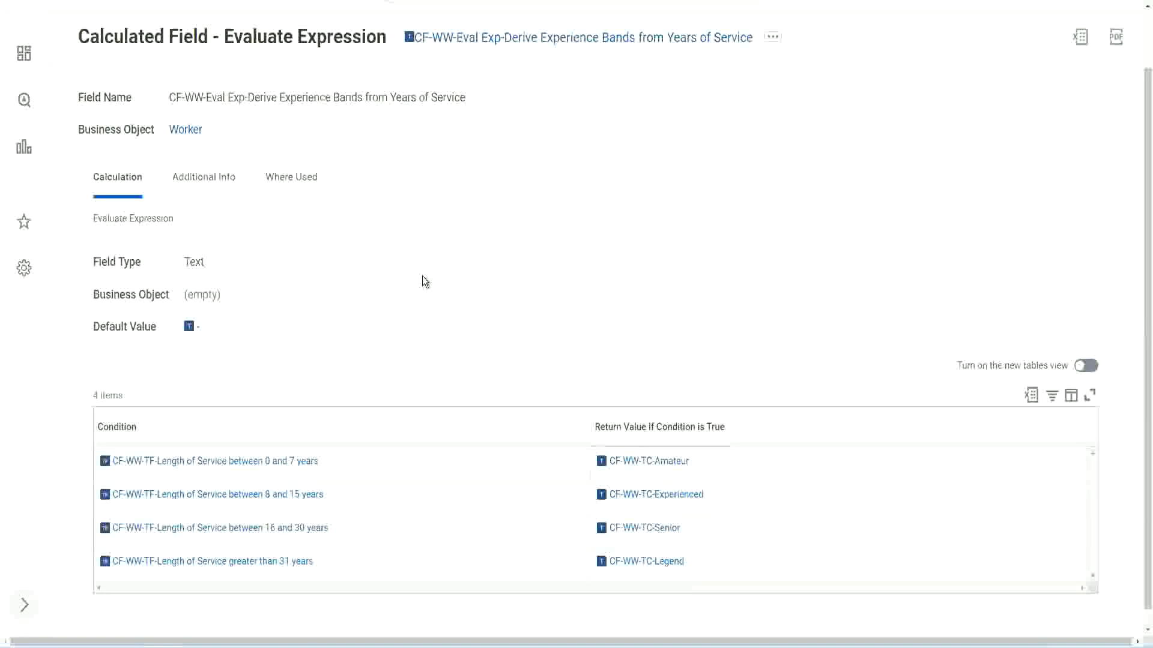
{"action": "scroll", "coordinate": [448, 238], "scroll_direction": "up", "scroll_amount": 1}
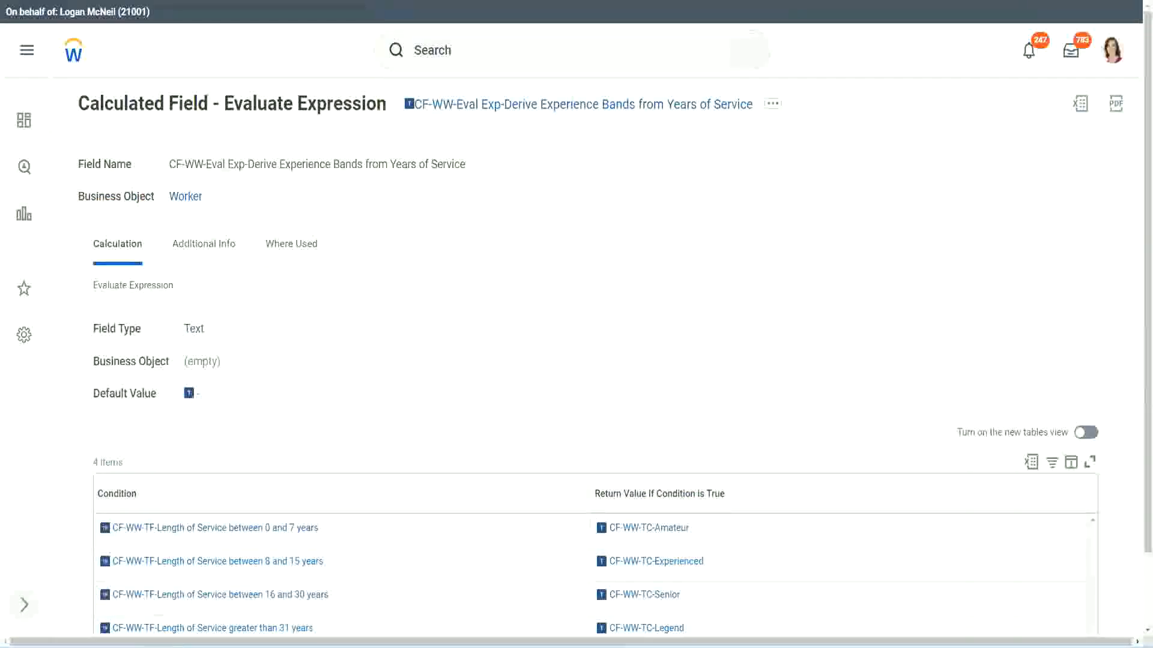
{"action": "key", "text": "ctrl+shift+Tab"}
{"action": "scroll", "coordinate": [437, 93], "scroll_direction": "up", "scroll_amount": 5}
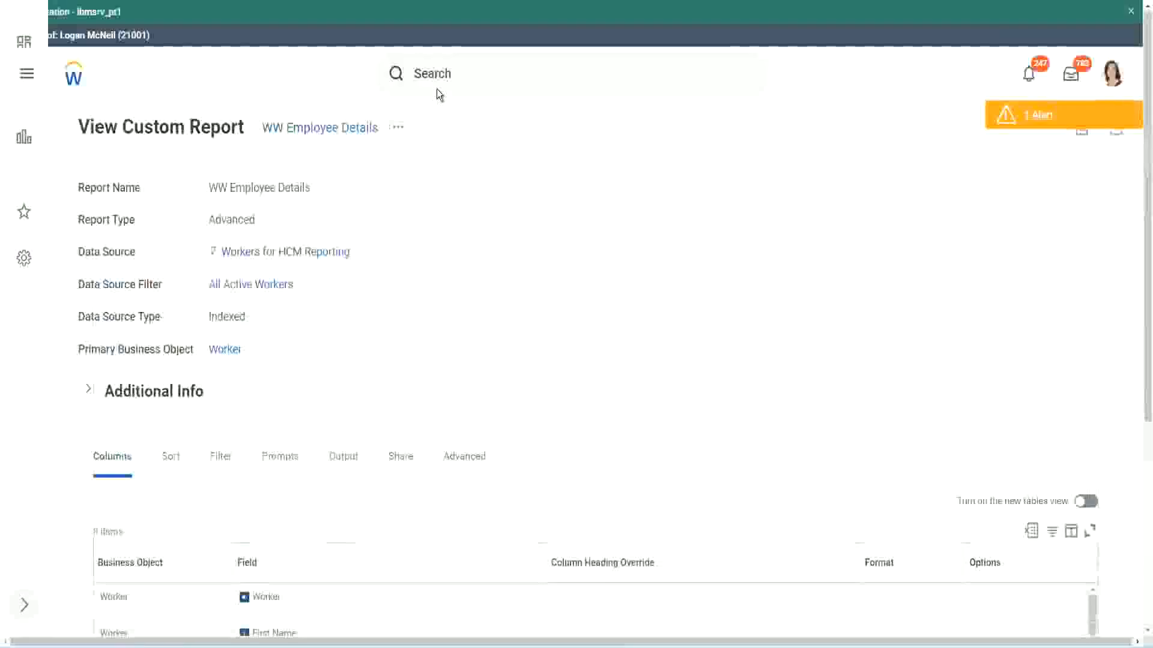
Find the Create Calculated Field task by searching for "create cal field" and paste the copied name as the Field Name
{"action": "left_click", "coordinate": [469, 72]}
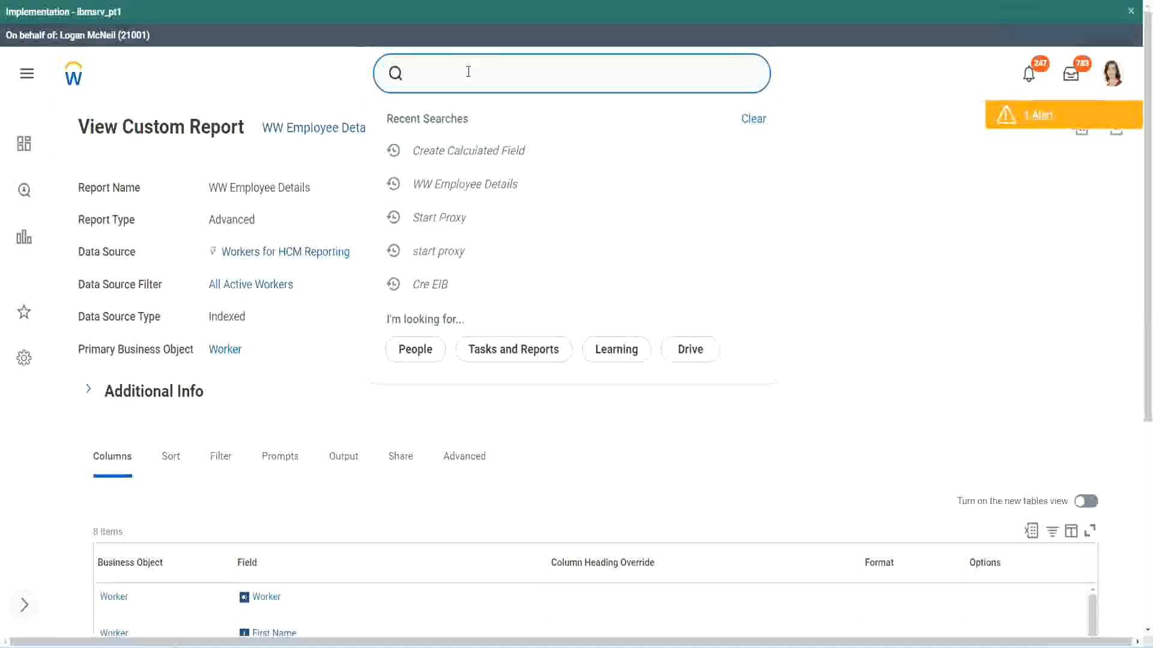
{"action": "type", "text": "create cal field"}
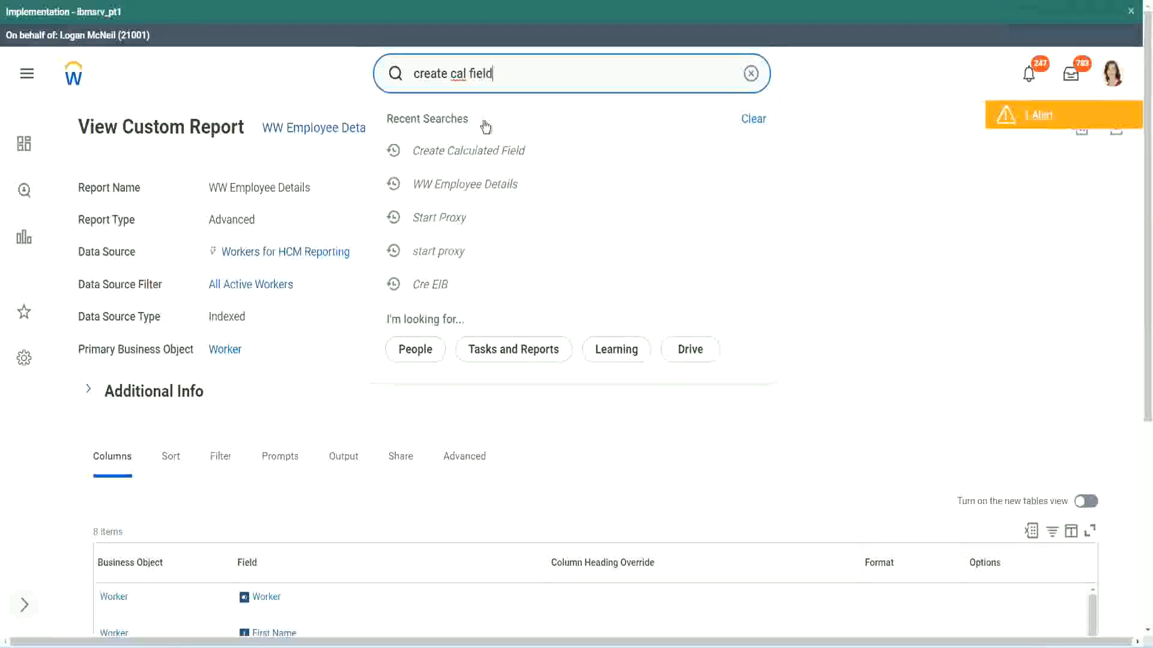
{"action": "left_click", "coordinate": [481, 123]}
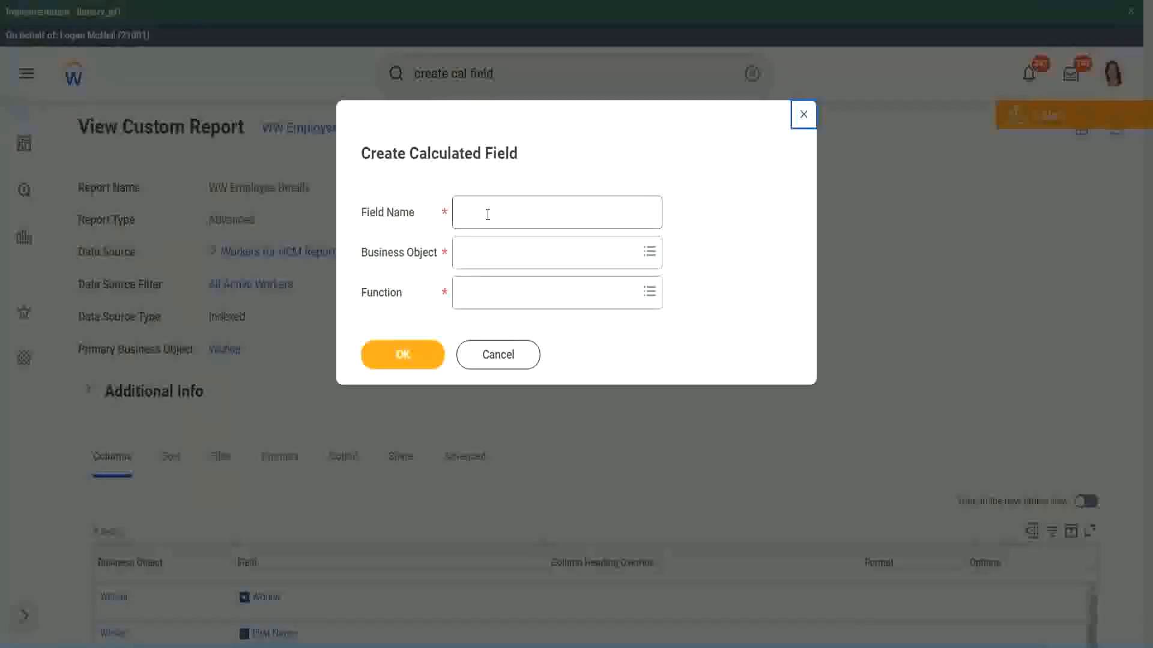
{"action": "left_click", "coordinate": [488, 214]}
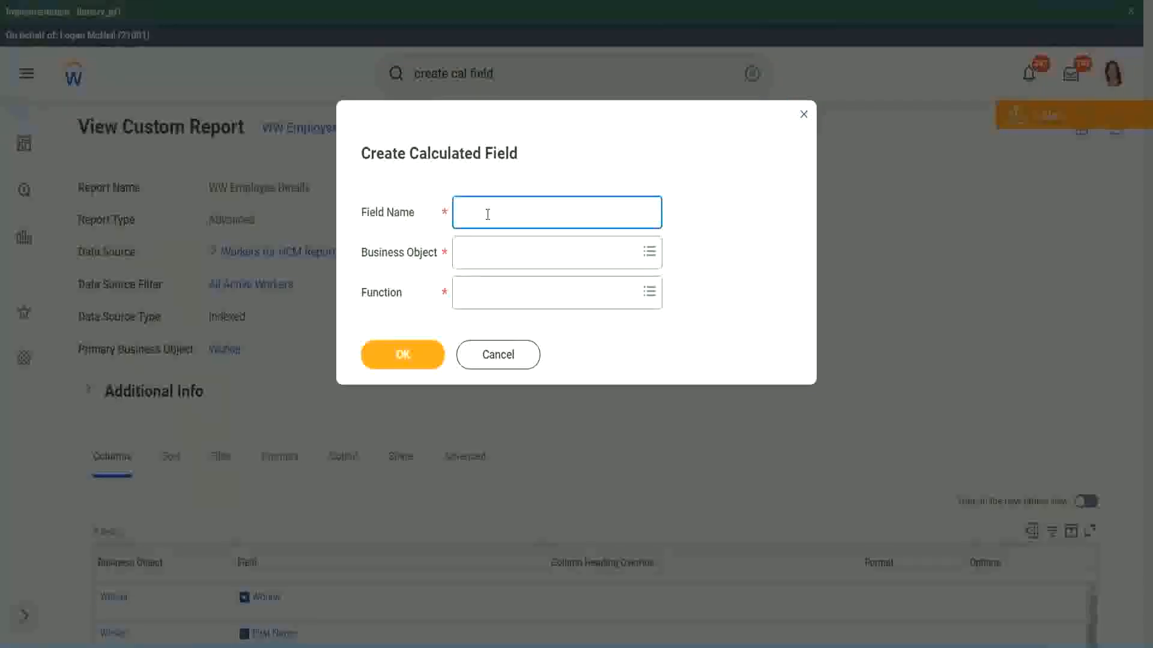
{"action": "key", "text": "ctrl+v"}
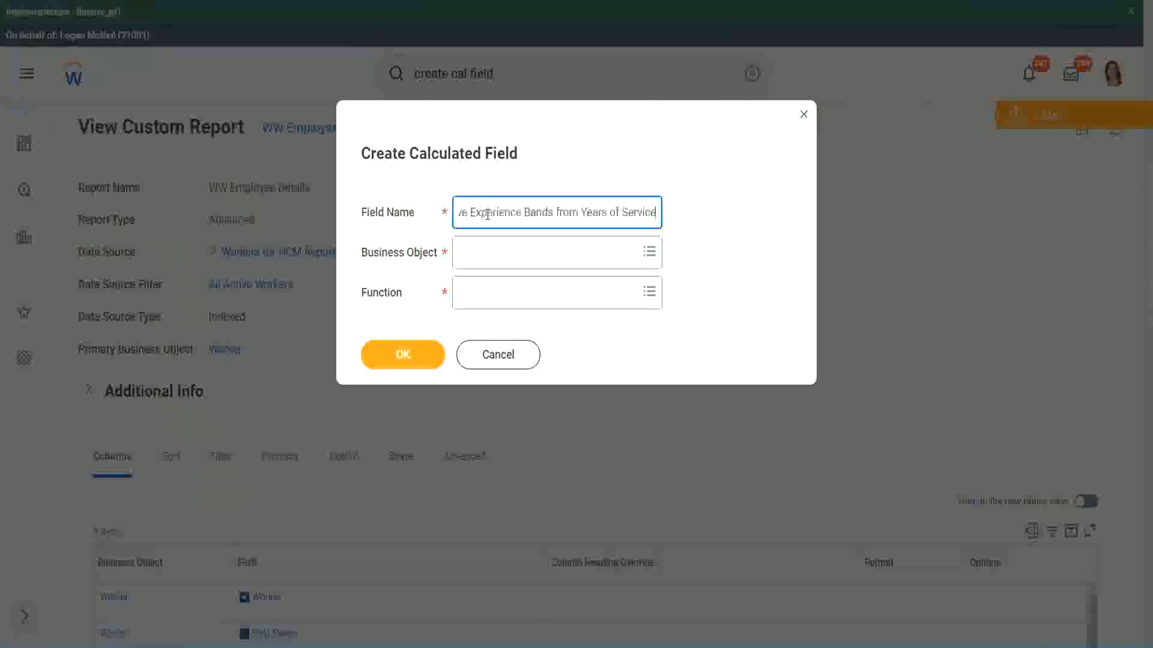
Insert "Bands" after "Eval Exp" in the Field Name so that it begins with "CF-WW-Eval Exp Bands-Derive Experience"
{"action": "left_click_drag", "start_coordinate": [524, 213], "coordinate": [422, 197]}
{"action": "left_click", "coordinate": [515, 212]}
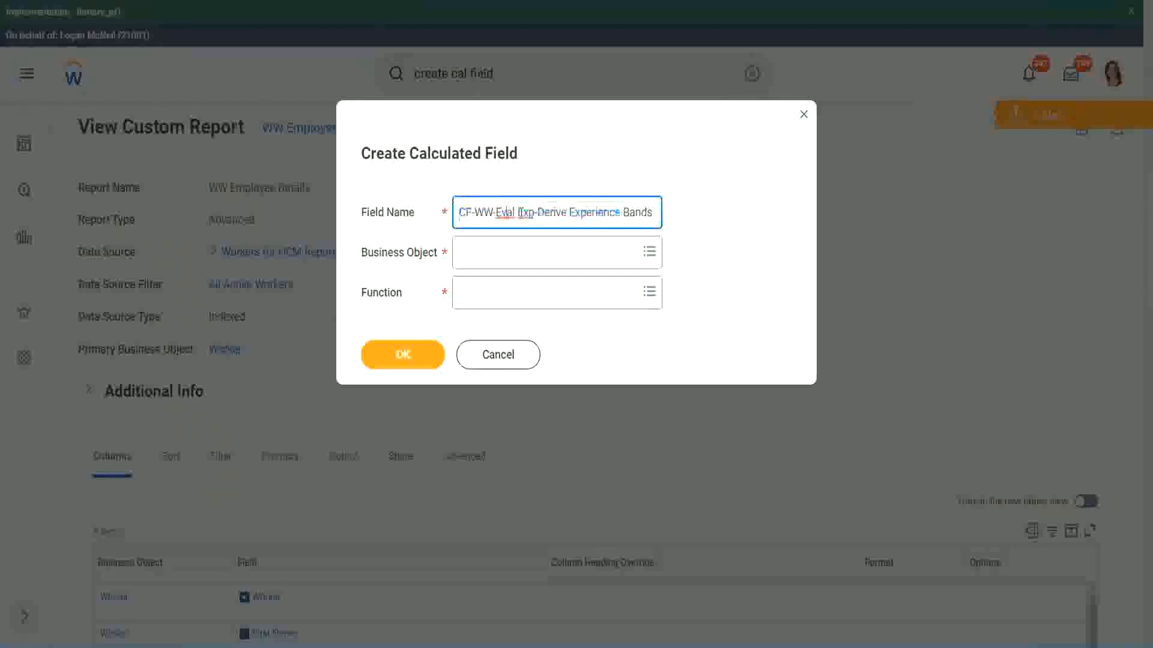
{"action": "double_click", "coordinate": [525, 212]}
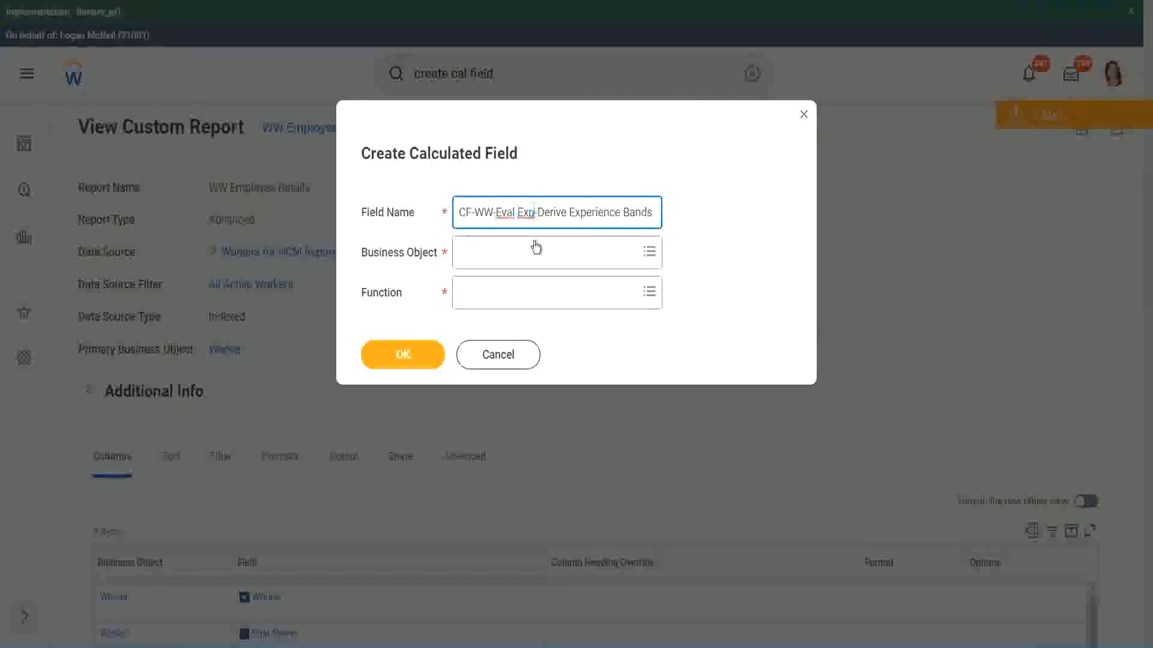
{"action": "type", "text": "bands"}
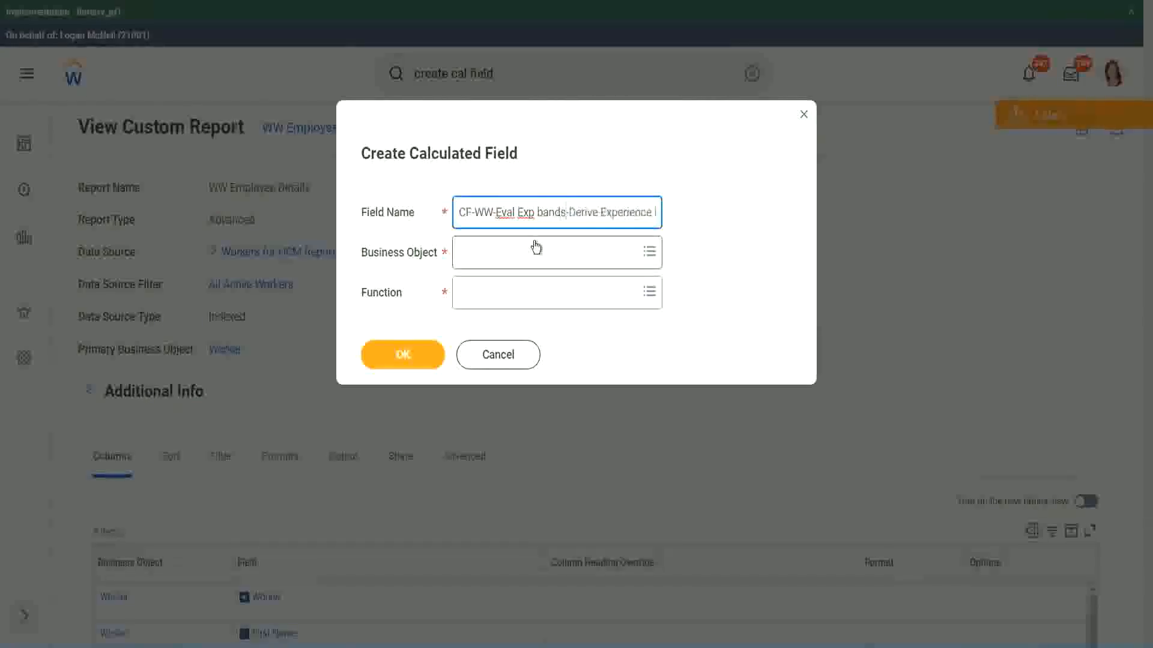
{"action": "key", "text": "Left"}
{"action": "key", "text": "Left"}
{"action": "key", "text": "Left"}
{"action": "key", "text": "Left"}
{"action": "key", "text": "shift+Left"}
{"action": "type", "text": "B"}
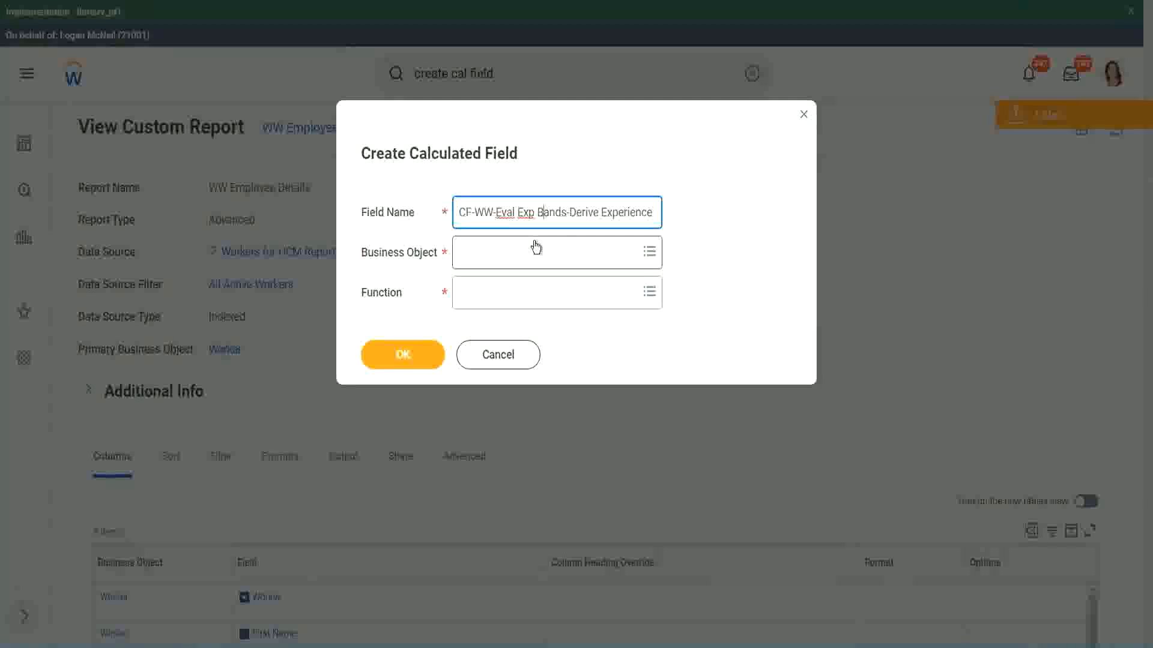
{"action": "key", "text": "Right"}
{"action": "key", "text": "Right"}
{"action": "key", "text": "Right"}
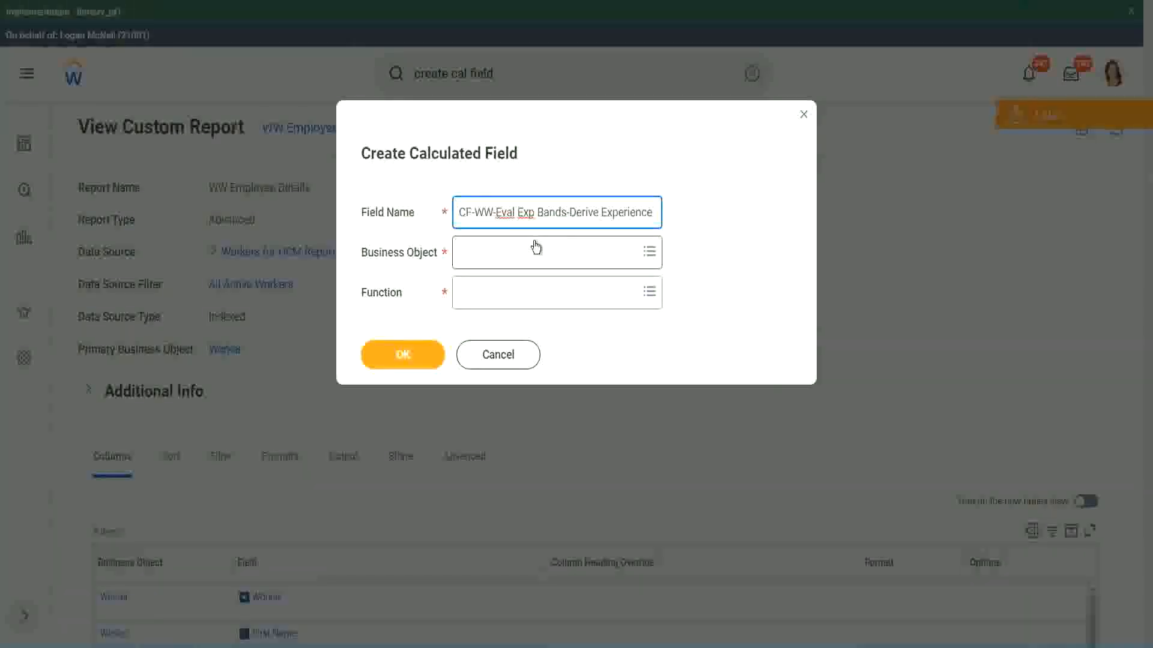
Extend the end of the Field Name with "Bands from Years of" after "Derive Experience"
{"action": "key", "text": "Right"}
{"action": "key", "text": "End"}
{"action": "type", "text": "Band"}
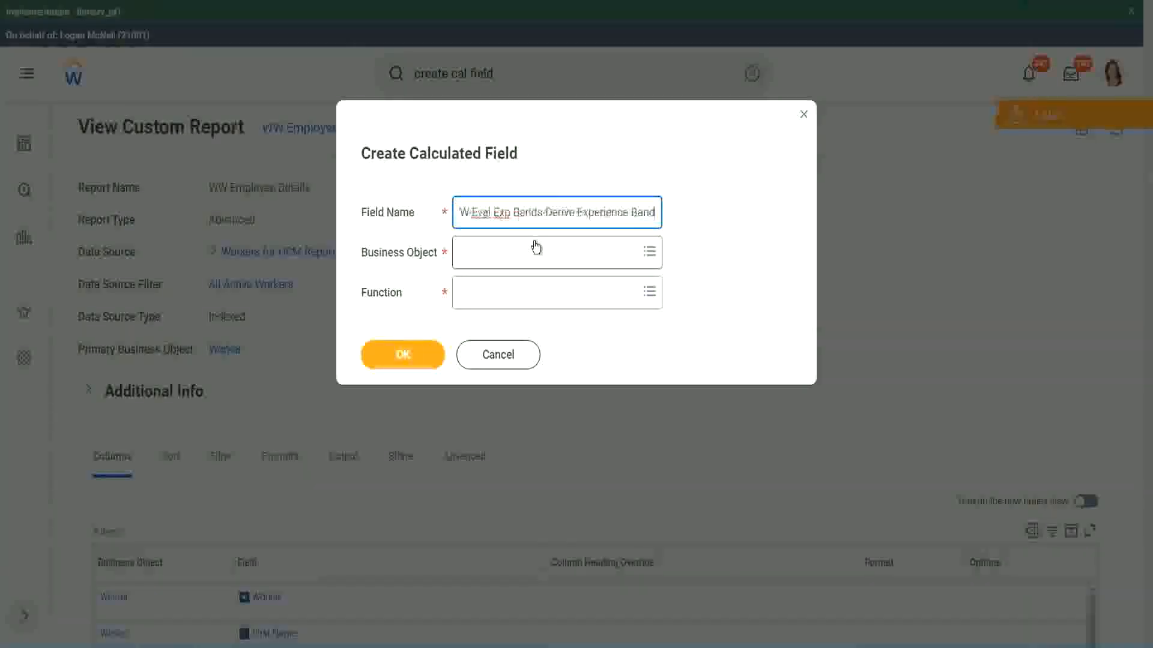
{"action": "type", "text": "s from Years of"}
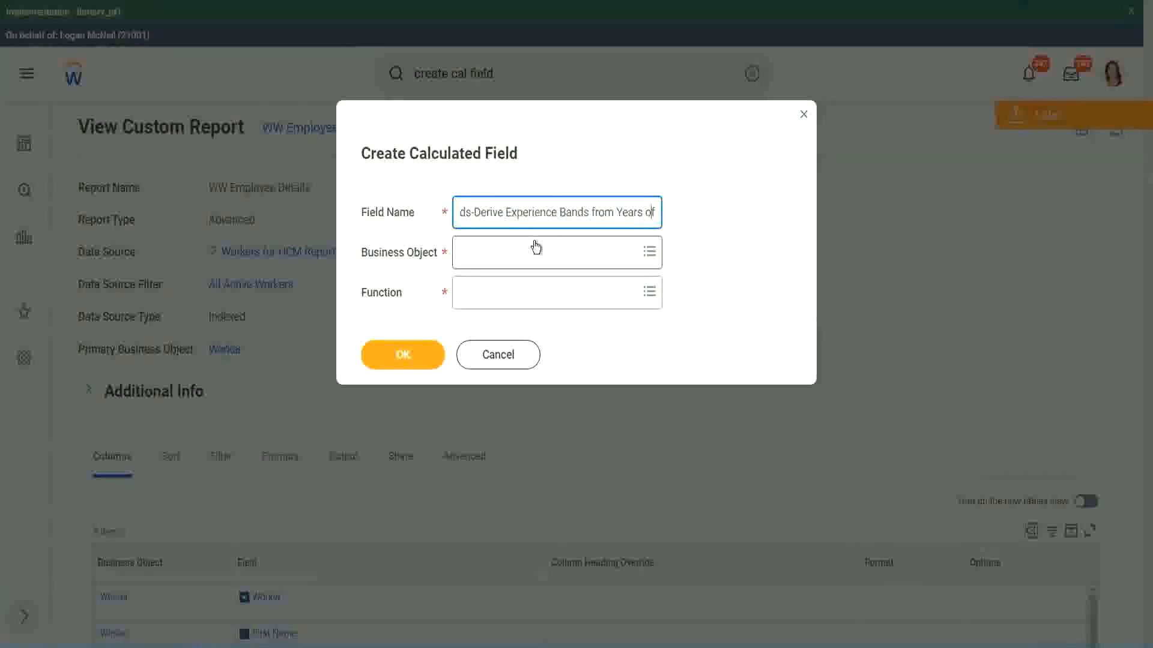
Replace "Derive" with "Determine" in the Field Name and finish the name with "Service"
{"action": "key", "text": "Left"}
{"action": "key", "text": "Left"}
{"action": "key", "text": "Left"}
{"action": "key", "text": "Left"}
{"action": "key", "text": "Left"}
{"action": "key", "text": "Left"}
{"action": "key", "text": "Left"}
{"action": "key", "text": "Left"}
{"action": "key", "text": "Left"}
{"action": "key", "text": "Left"}
{"action": "key", "text": "Left"}
{"action": "key", "text": "Left"}
{"action": "key", "text": "Left"}
{"action": "key", "text": "Left"}
{"action": "key", "text": "Left"}
{"action": "key", "text": "Left"}
{"action": "key", "text": "Left"}
{"action": "key", "text": "Left"}
{"action": "key", "text": "Left"}
{"action": "key", "text": "Left"}
{"action": "key", "text": "shift+Left"}
{"action": "key", "text": "shift+Left"}
{"action": "key", "text": "shift+Left"}
{"action": "key", "text": "shift+Left"}
{"action": "key", "text": "shift+Left"}
{"action": "key", "text": "shift+Left"}
{"action": "type", "text": "Determine"}
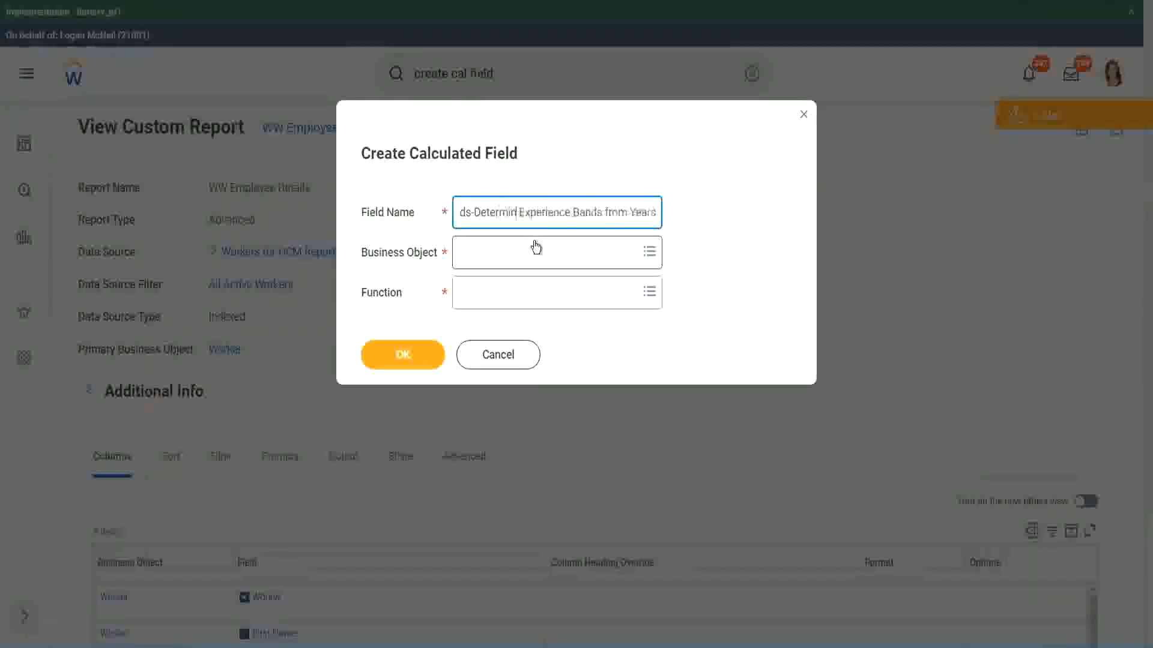
{"action": "key", "text": "Right"}
{"action": "key", "text": "Right"}
{"action": "key", "text": "Right"}
{"action": "key", "text": "Right"}
{"action": "key", "text": "Right"}
{"action": "key", "text": "Right"}
{"action": "key", "text": "Right"}
{"action": "key", "text": "Right"}
{"action": "key", "text": "Right"}
{"action": "key", "text": "Right"}
{"action": "key", "text": "Right"}
{"action": "key", "text": "Right"}
{"action": "key", "text": "Right"}
{"action": "key", "text": "Right"}
{"action": "key", "text": "Right"}
{"action": "key", "text": "Right"}
{"action": "key", "text": "Right"}
{"action": "key", "text": "Right"}
{"action": "key", "text": "Right"}
{"action": "key", "text": "Right"}
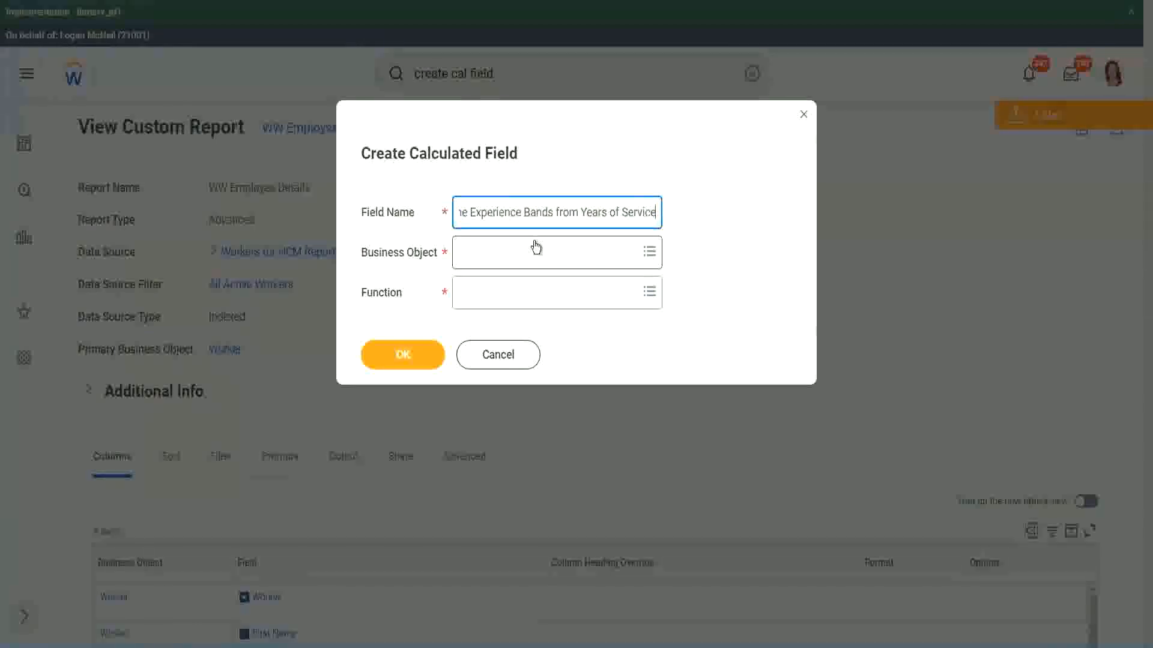
Search the business objects for "worker" and set the Business Object to Worker
{"action": "left_click", "coordinate": [513, 254]}
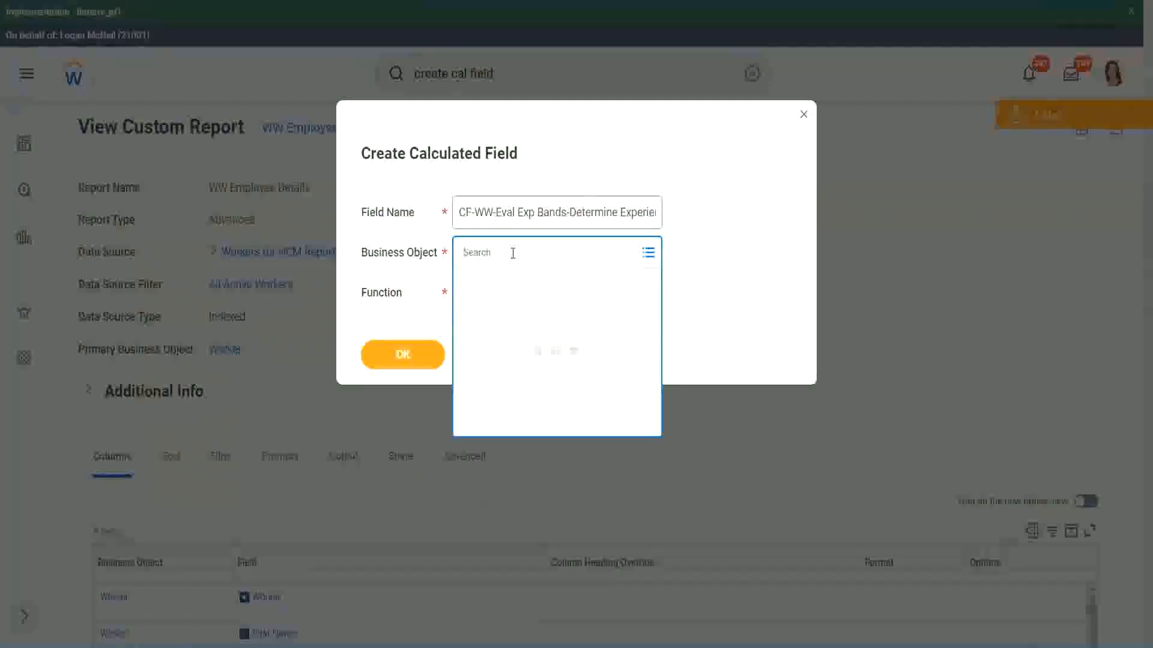
{"action": "type", "text": "work"}
{"action": "key", "text": "Return"}
{"action": "type", "text": "er"}
{"action": "key", "text": "Return"}
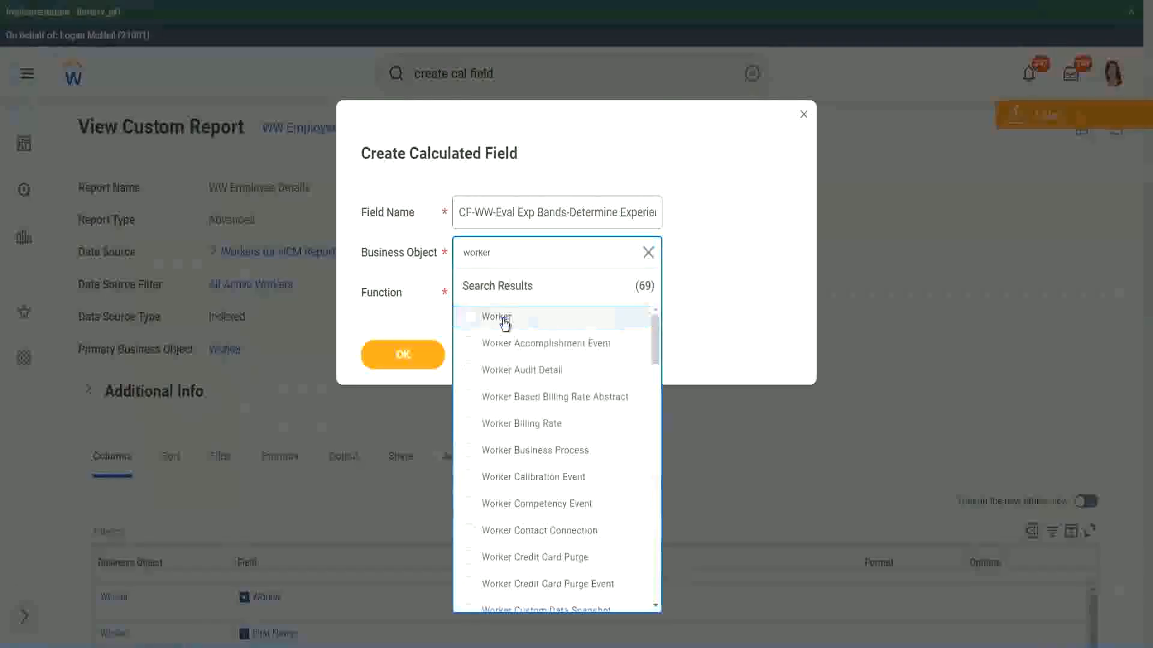
{"action": "left_click", "coordinate": [502, 323]}
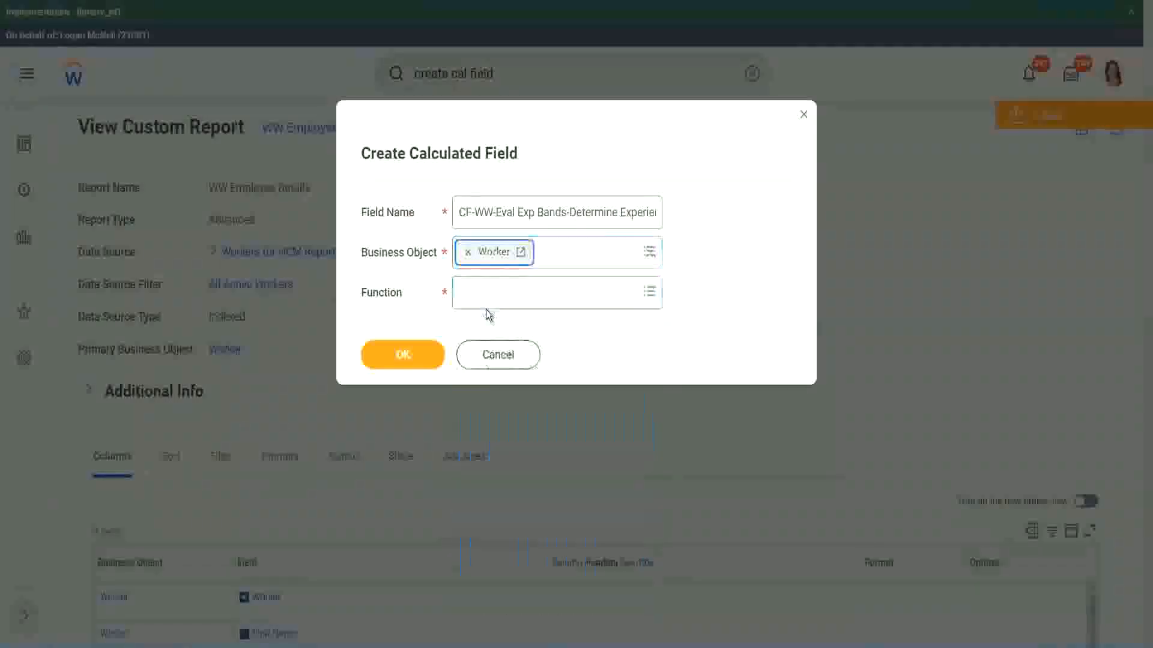
Search the functions for "eval exp" and set the Function to Evaluate Expression Band
{"action": "left_click", "coordinate": [487, 289]}
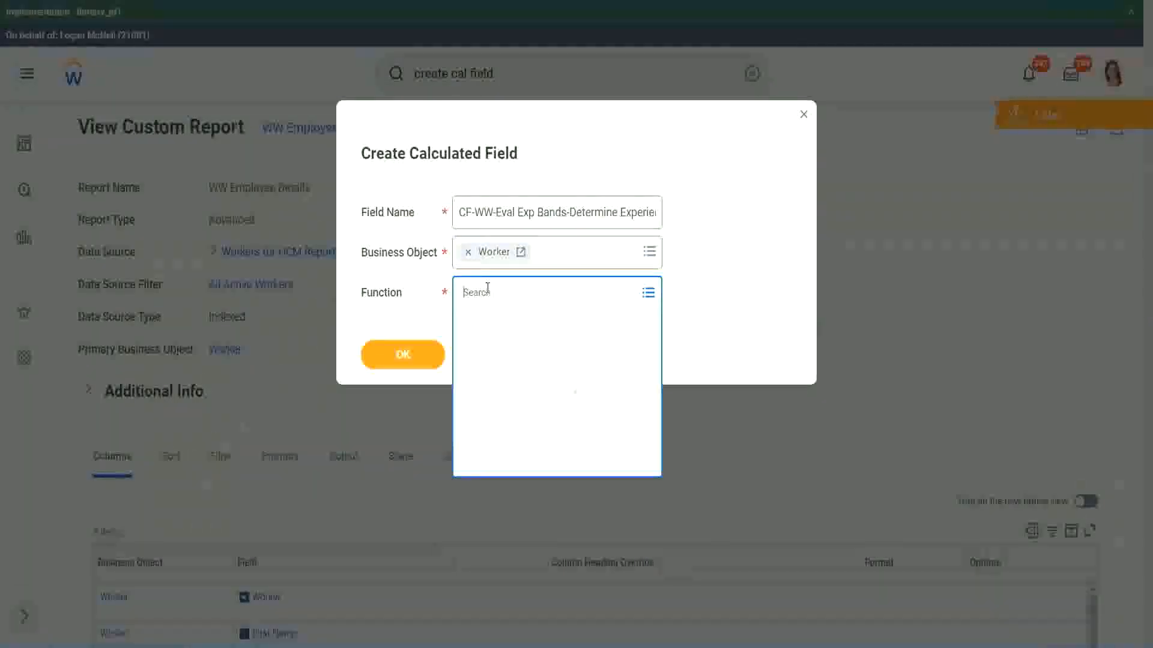
{"action": "type", "text": "eval ex"}
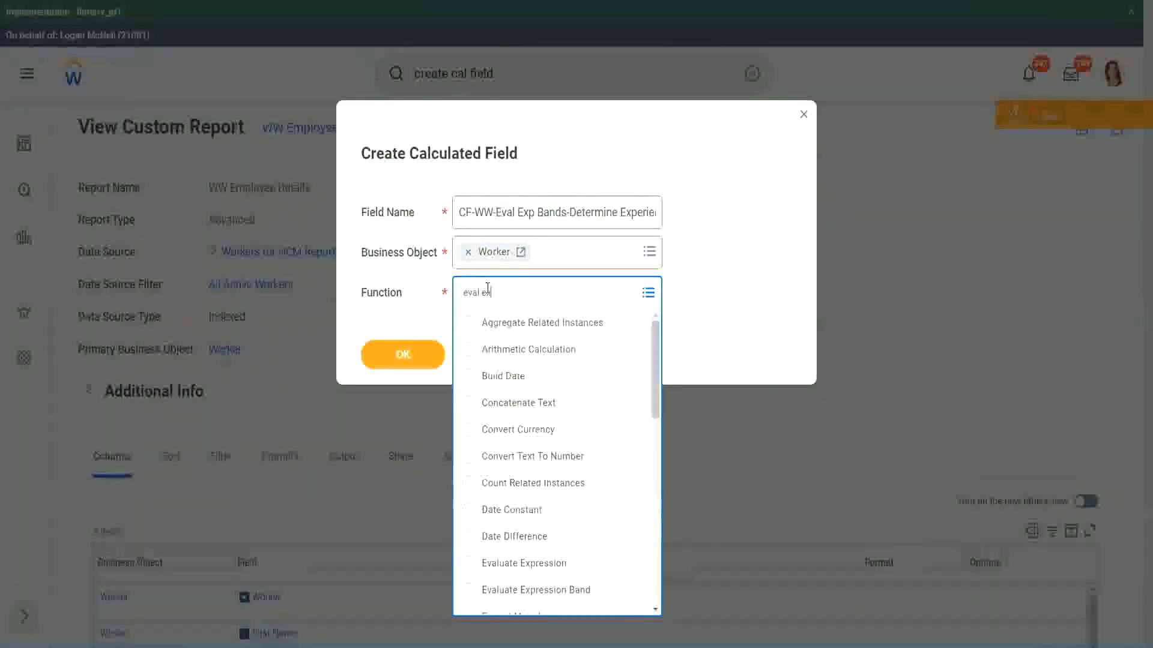
{"action": "type", "text": "p"}
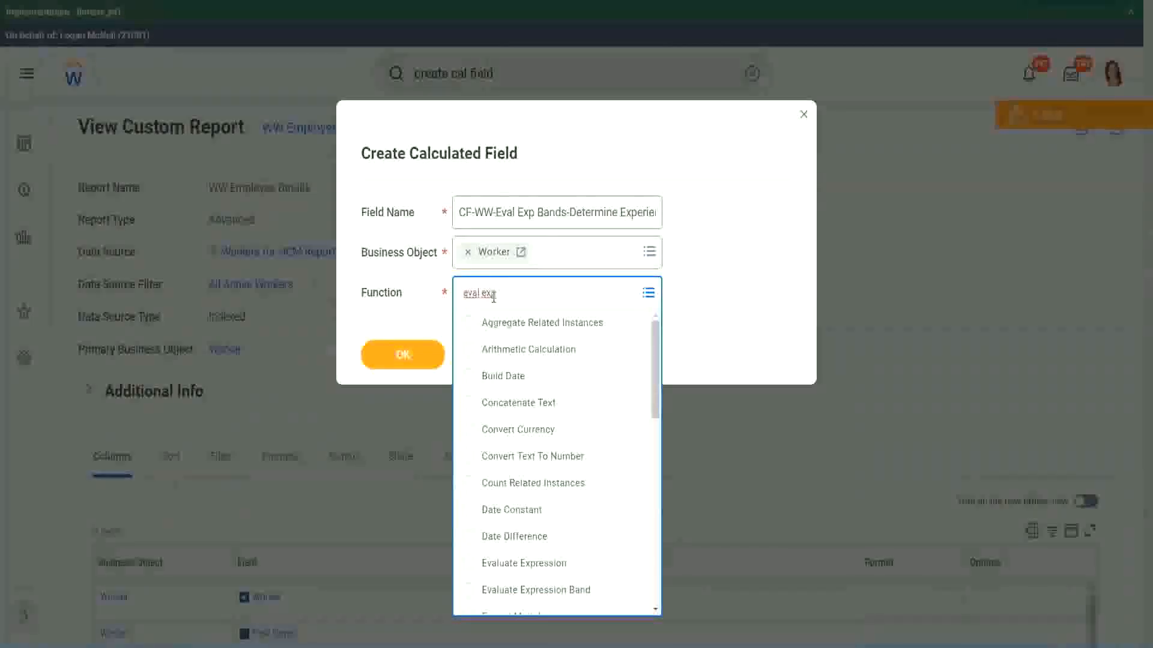
{"action": "key", "text": "Return"}
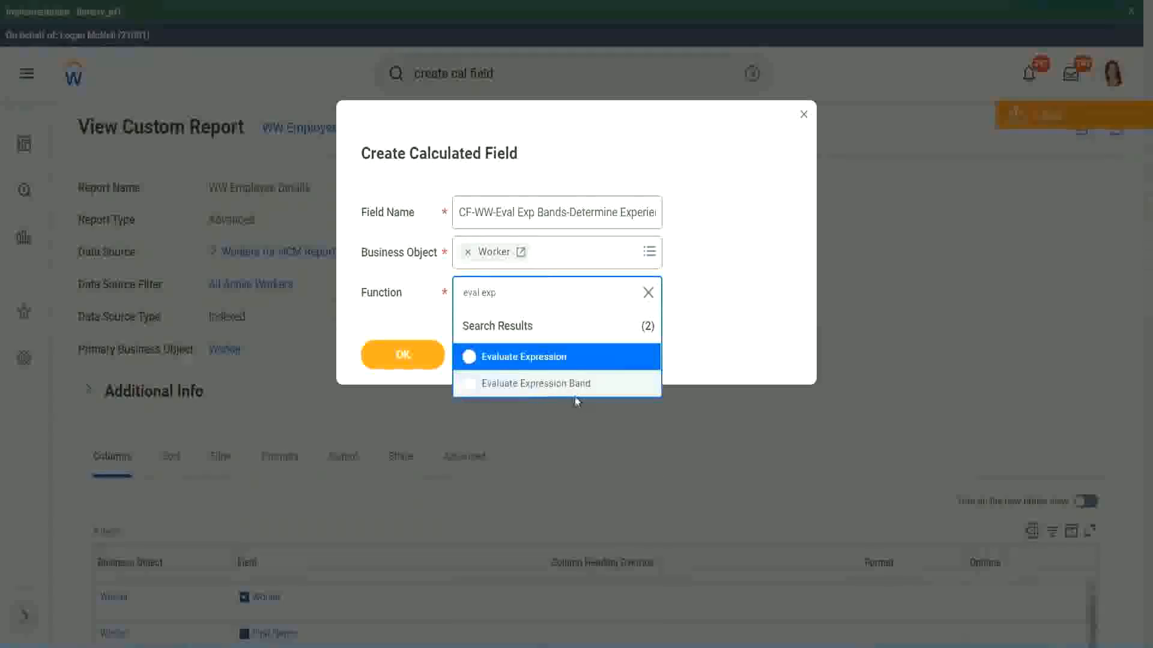
{"action": "left_click", "coordinate": [581, 388]}
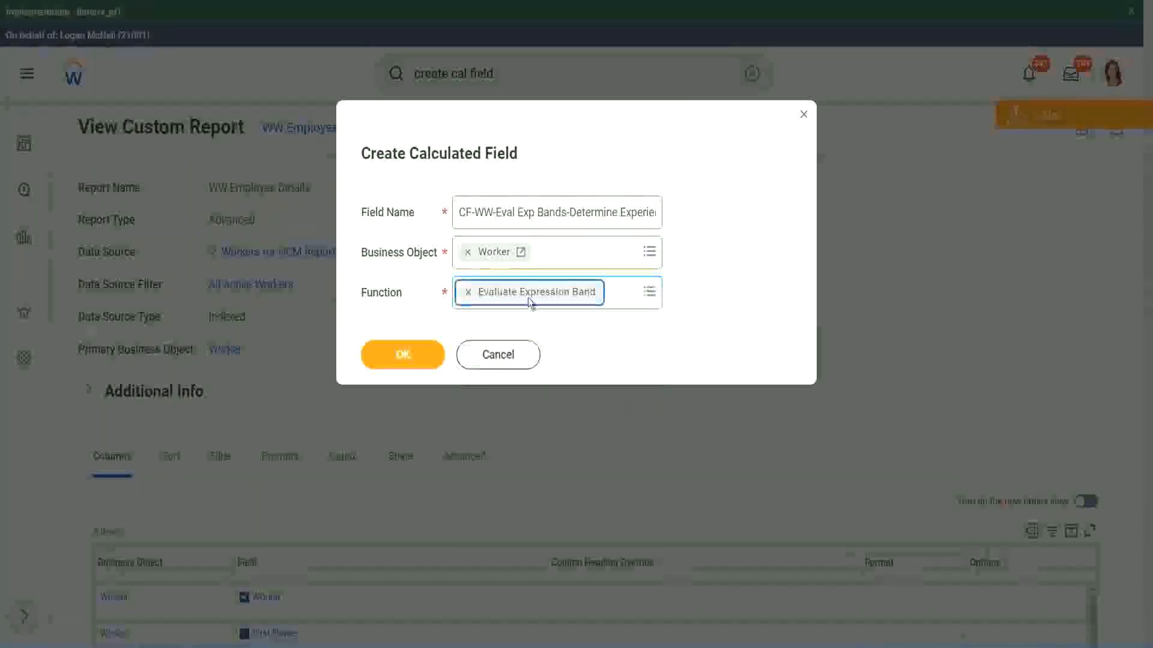
Shorten "Bands" to "Band" after "Eval Exp" in the Field Name and confirm the new calculated field's basic details
{"action": "left_click", "coordinate": [567, 213]}
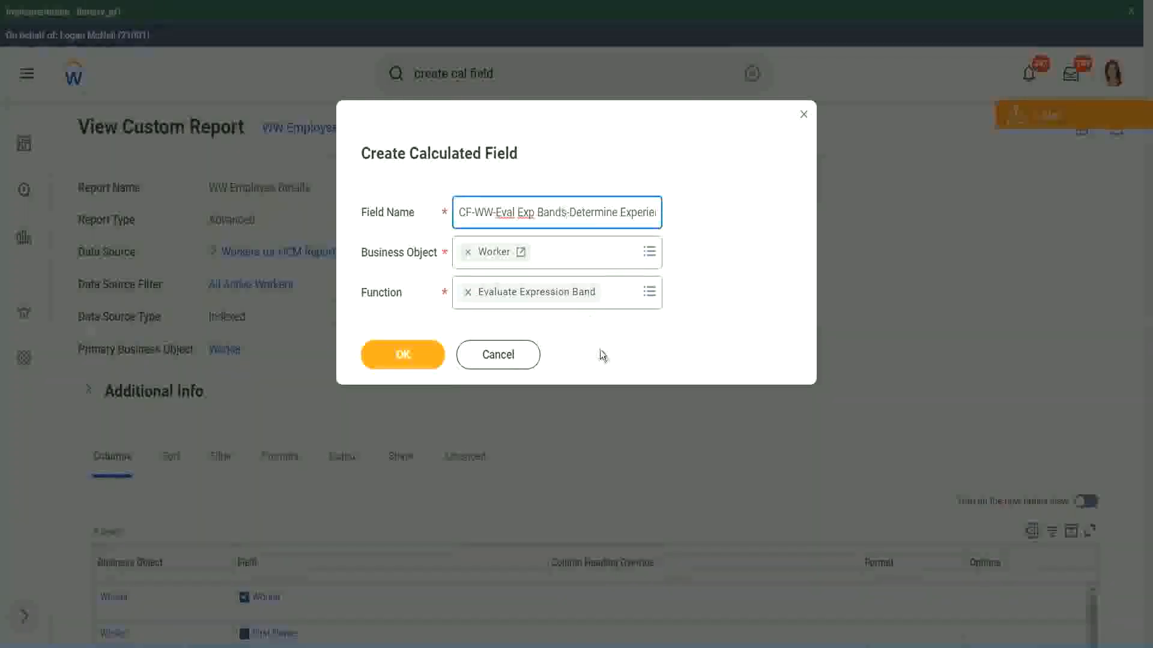
{"action": "key", "text": "BackSpace"}
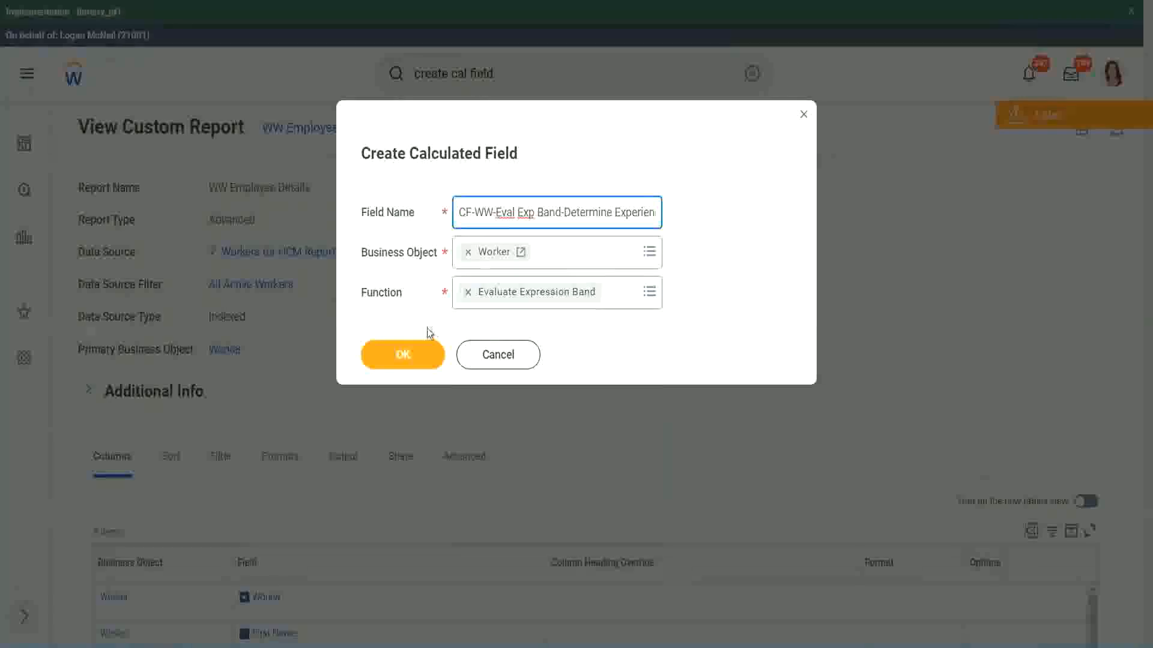
{"action": "left_click", "coordinate": [401, 355]}
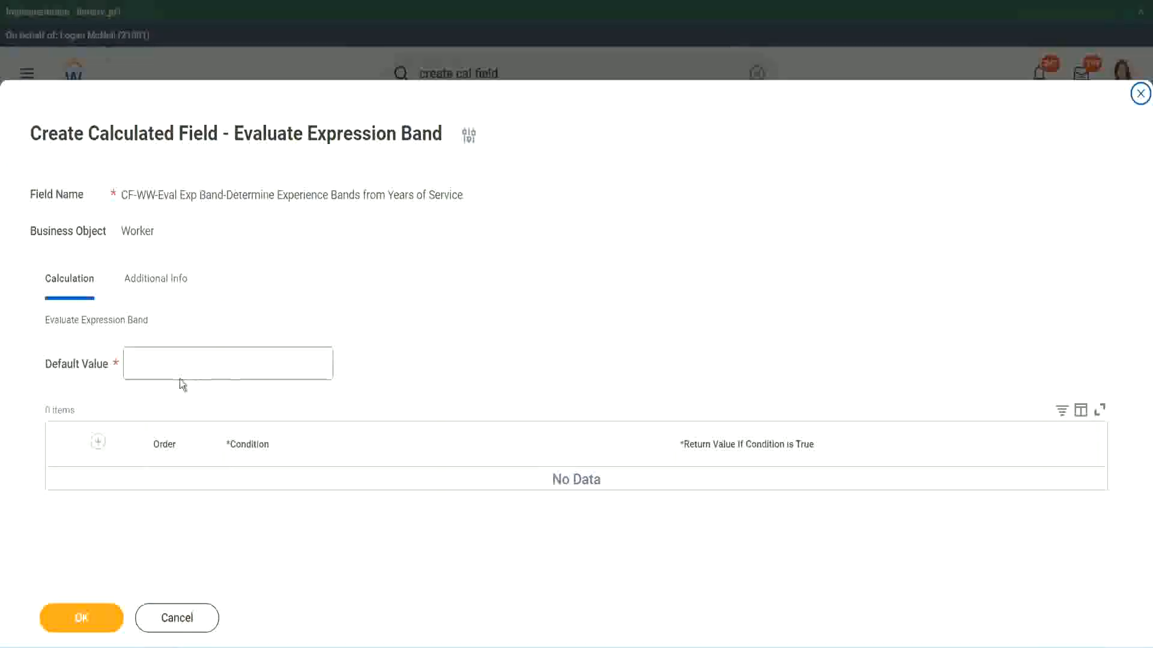
Set the Default Value to "-" and add a first row to the condition table
{"action": "left_click", "coordinate": [165, 372]}
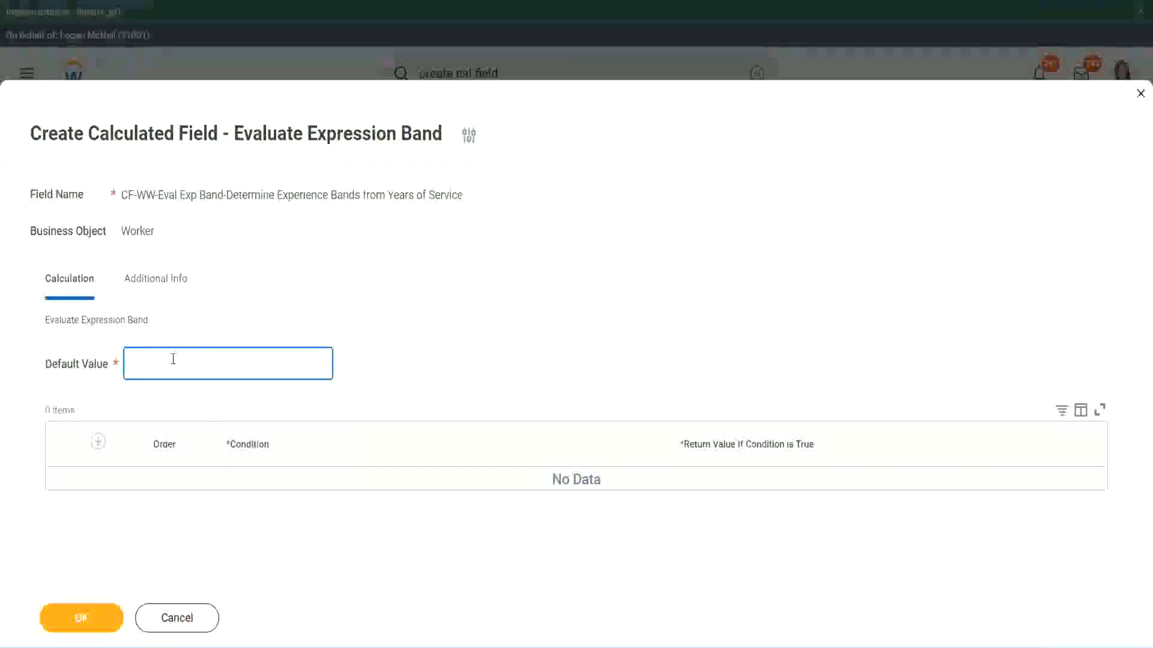
{"action": "type", "text": "N"}
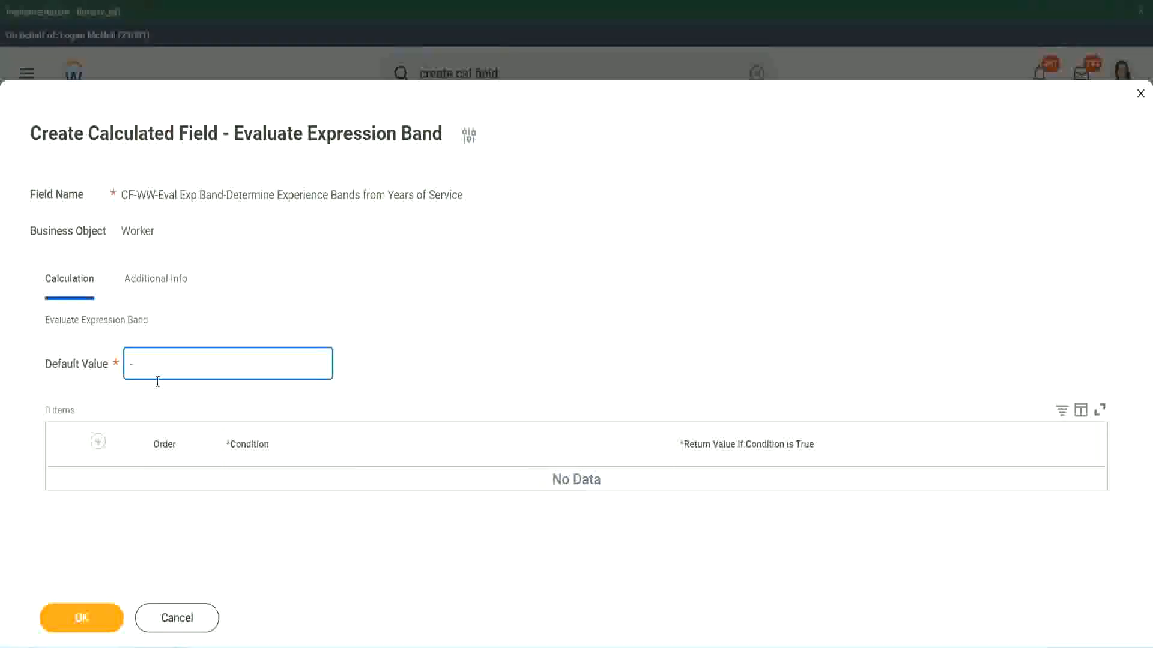
{"action": "left_click", "coordinate": [100, 443]}
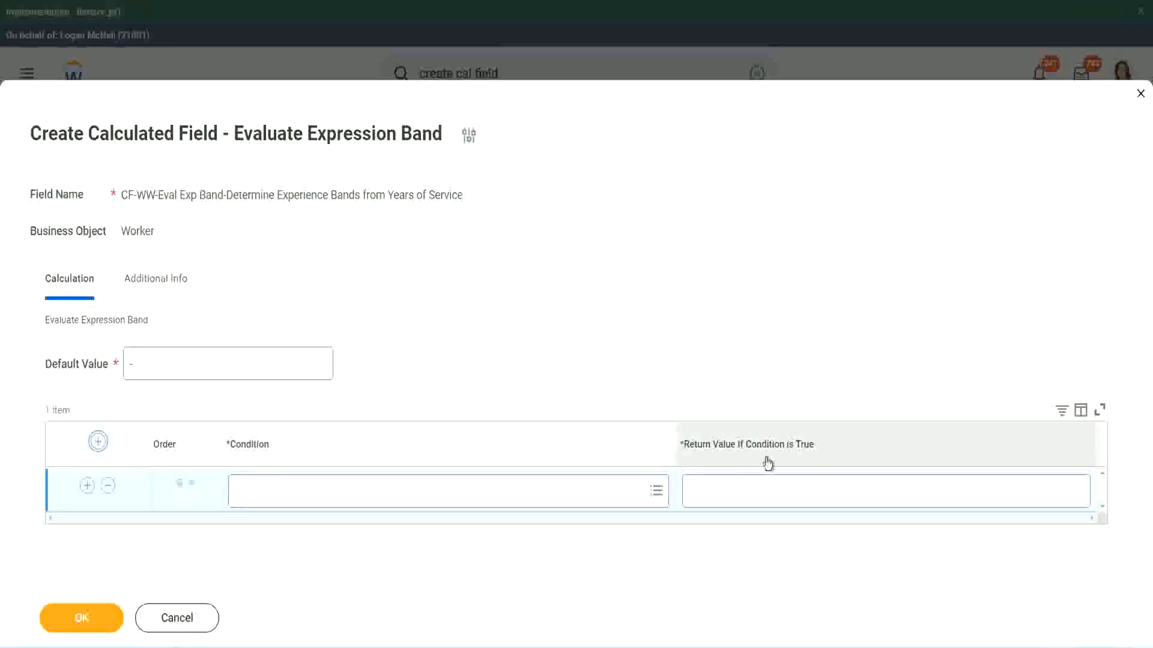
{"action": "left_click", "coordinate": [751, 494]}
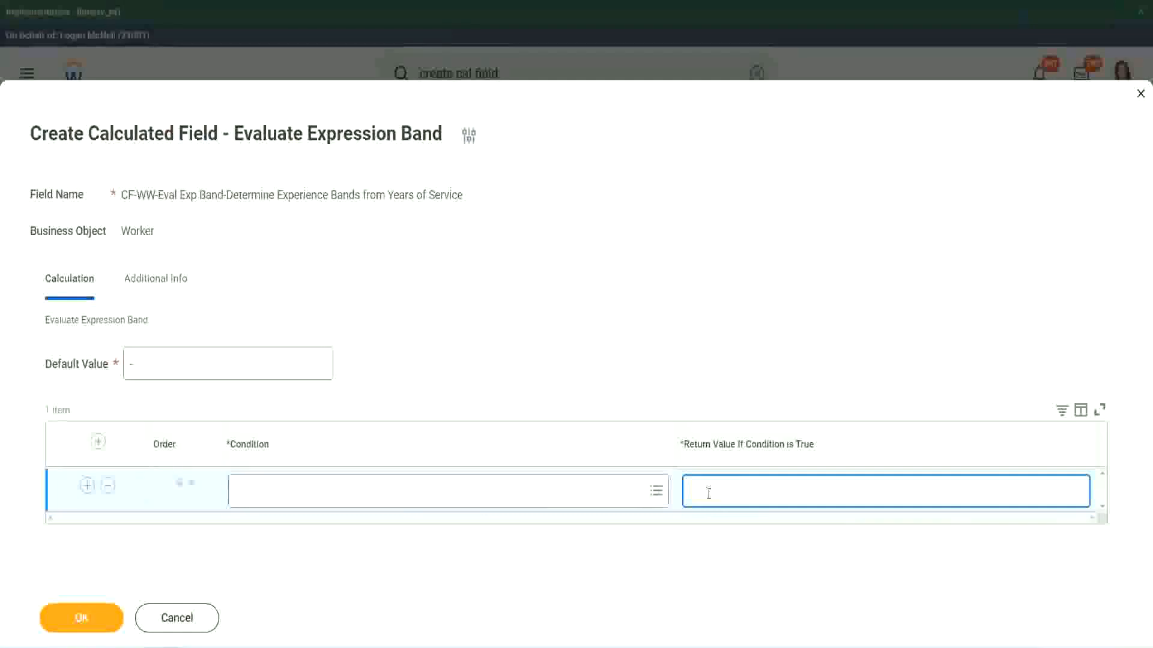
{"action": "type", "text": "adkadjaidjaijdi"}
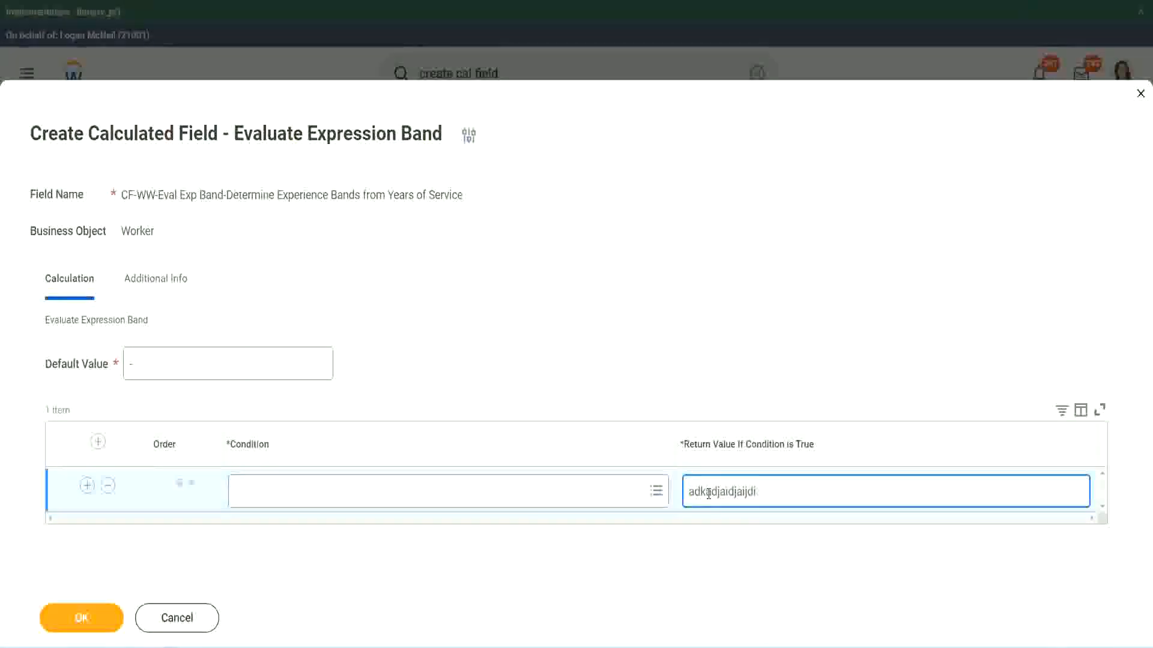
{"action": "key", "text": "BackSpace"}
{"action": "key", "text": "BackSpace"}
{"action": "key", "text": "BackSpace"}
{"action": "key", "text": "BackSpace"}
{"action": "key", "text": "BackSpace"}
{"action": "key", "text": "BackSpace"}
{"action": "key", "text": "BackSpace"}
{"action": "key", "text": "BackSpace"}
{"action": "key", "text": "BackSpace"}
{"action": "key", "text": "BackSpace"}
{"action": "key", "text": "BackSpace"}
{"action": "key", "text": "BackSpace"}
{"action": "key", "text": "BackSpace"}
{"action": "key", "text": "BackSpace"}
{"action": "key", "text": "BackSpace"}
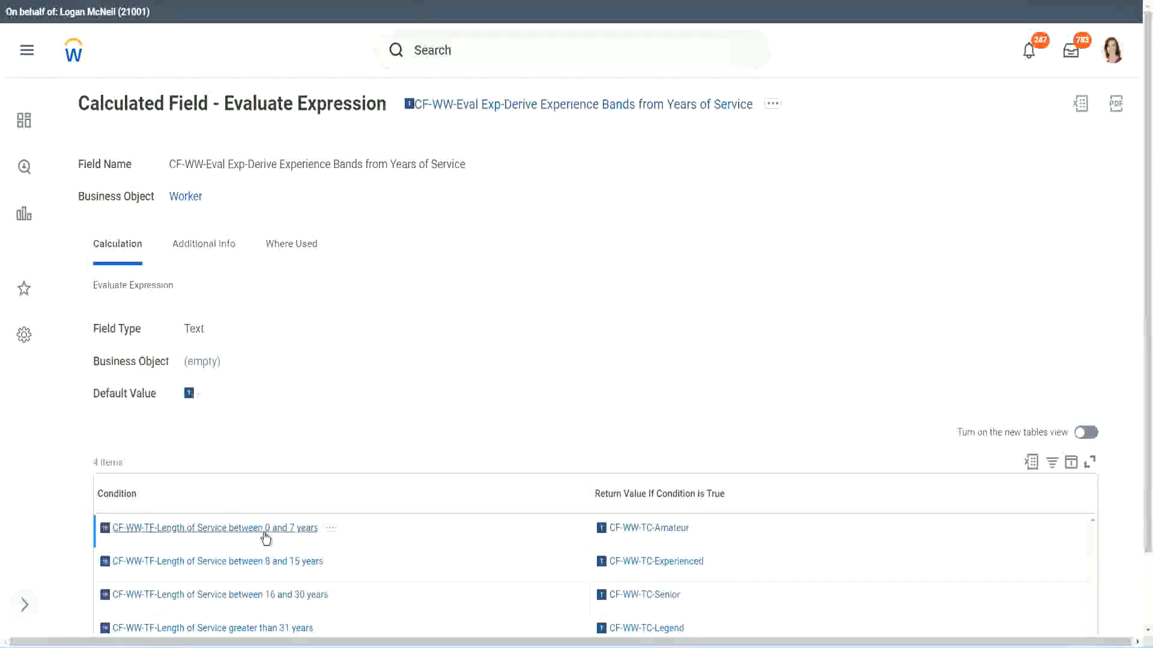
Copy CF-WW-TF-Length of Service between 0 and 7 years from the existing Evaluate Expression field into the first row's condition, with return value "Amateur"
{"action": "right_click", "coordinate": [265, 535]}
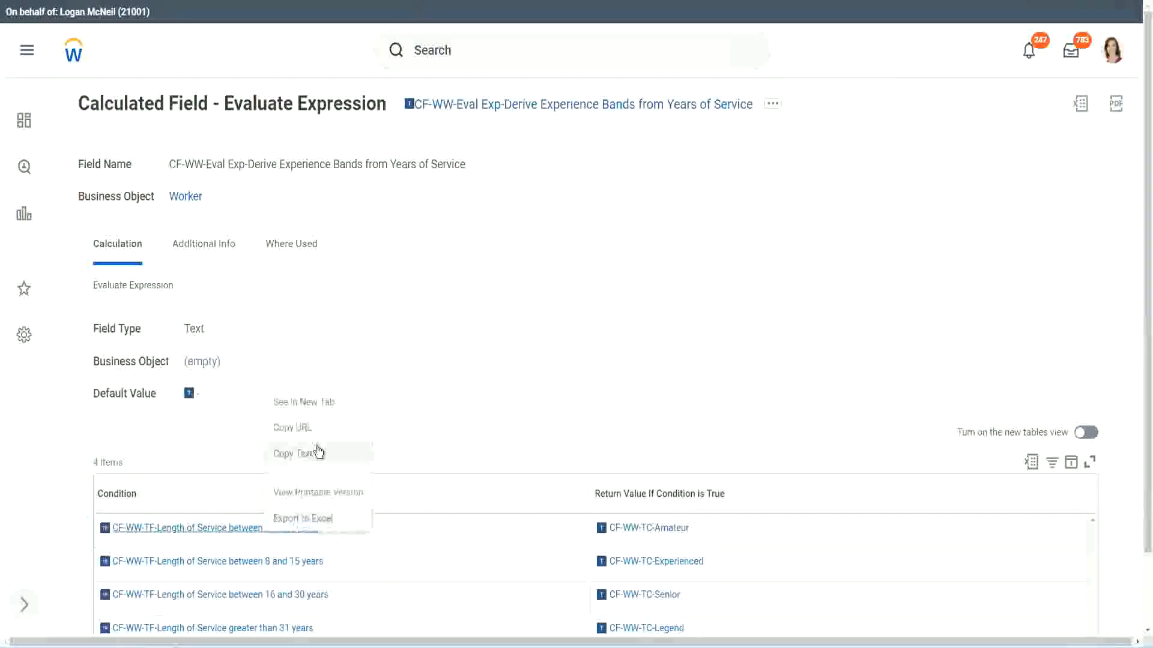
{"action": "left_click", "coordinate": [307, 454]}
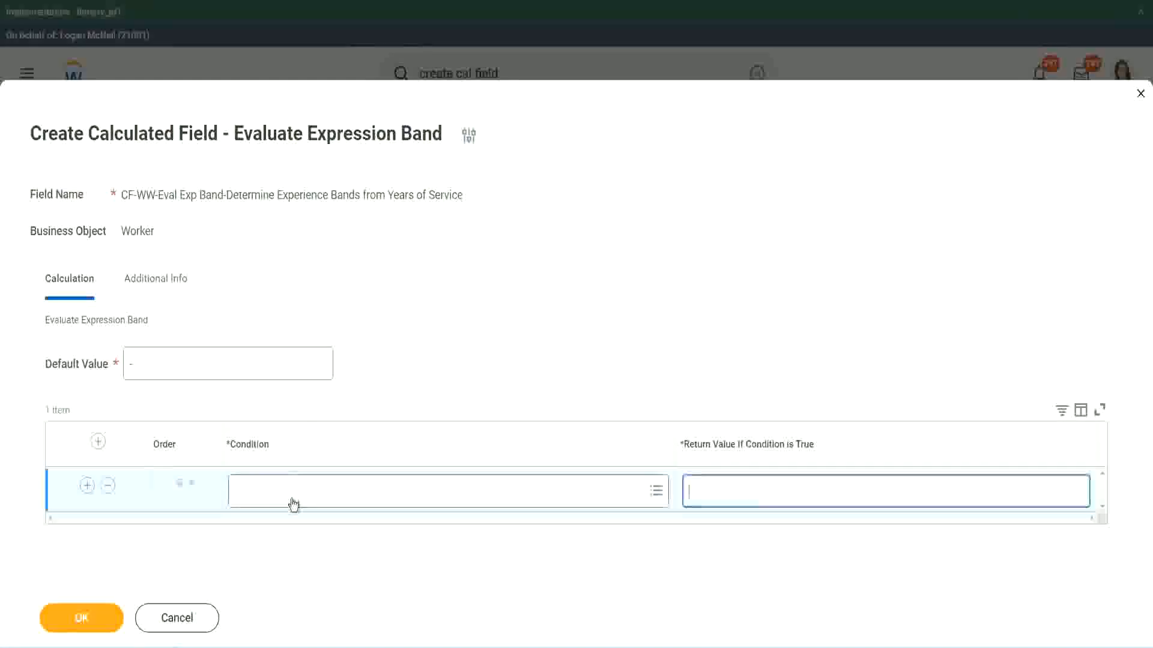
{"action": "left_click", "coordinate": [293, 499]}
{"action": "key", "text": "ctrl+v"}
{"action": "key", "text": "Return"}
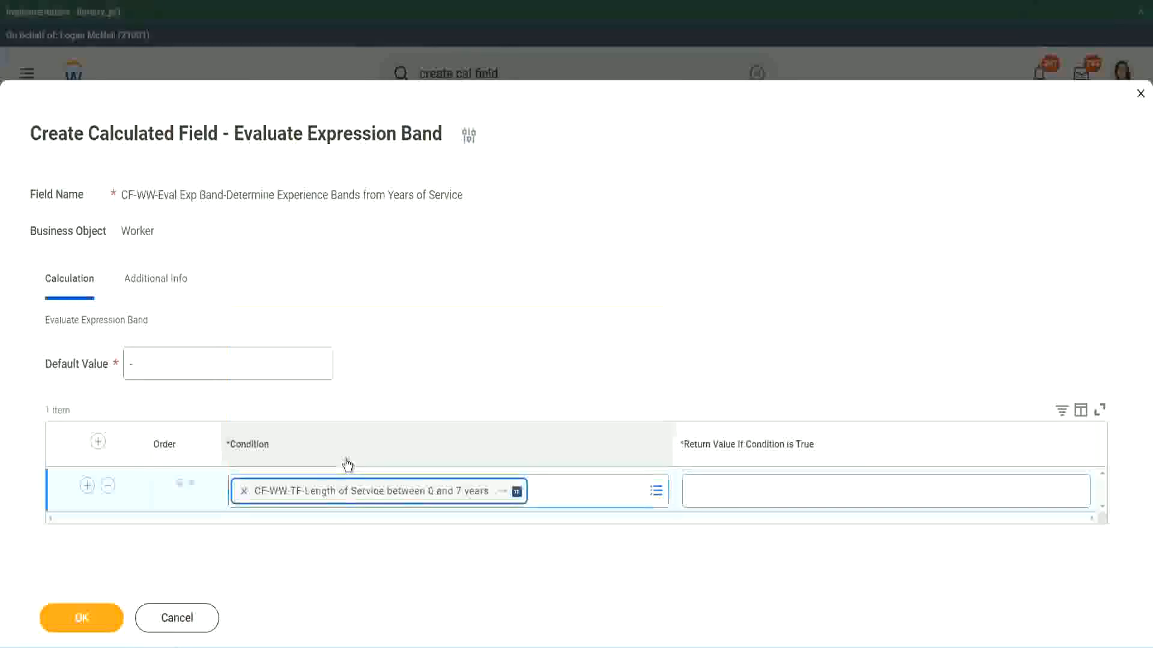
{"action": "left_click", "coordinate": [728, 481]}
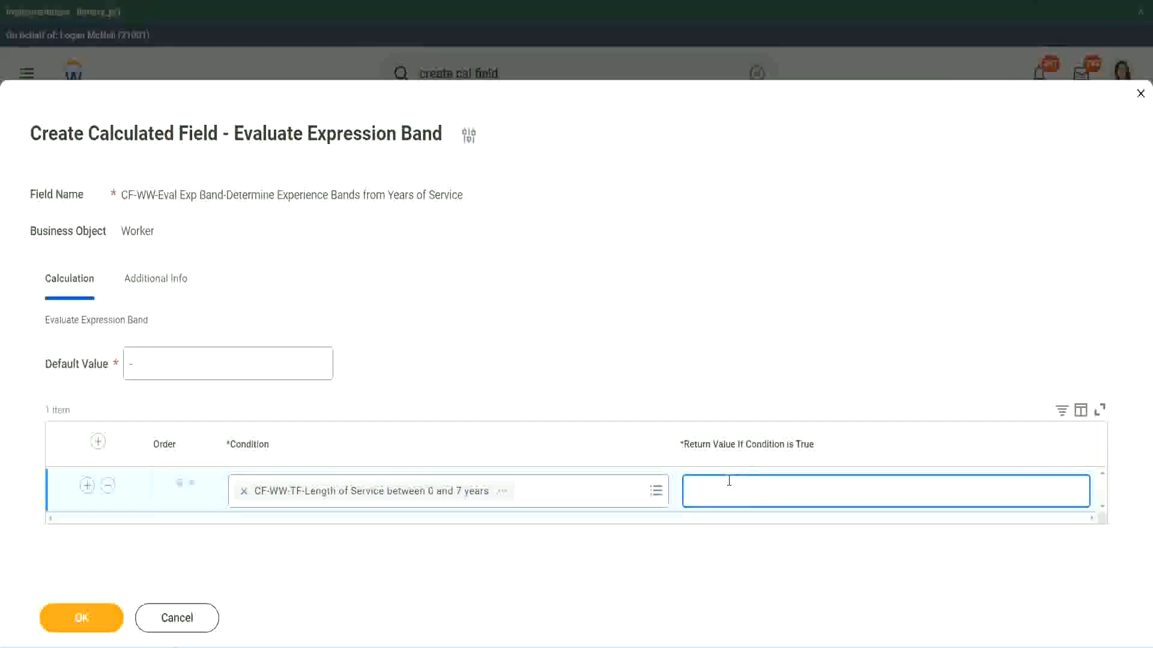
{"action": "type", "text": "Amateur"}
Add three more rows to the condition table below the Amateur row
{"action": "left_click", "coordinate": [87, 485]}
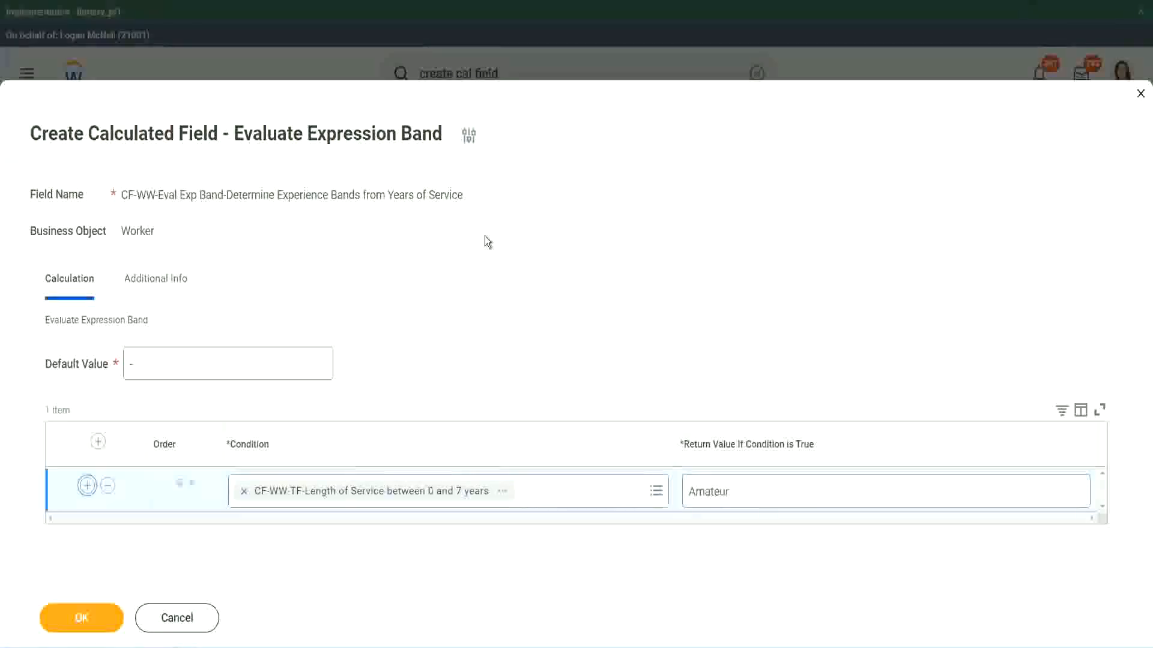
{"action": "left_click", "coordinate": [86, 532]}
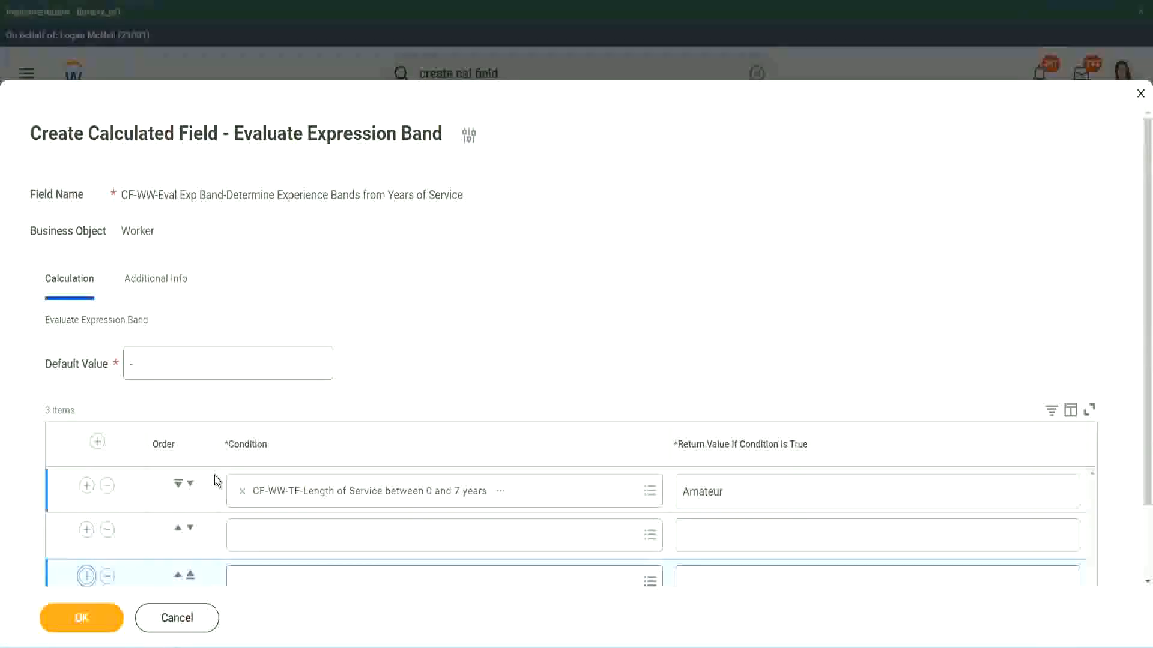
{"action": "scroll", "coordinate": [214, 475], "scroll_direction": "down", "scroll_amount": 1}
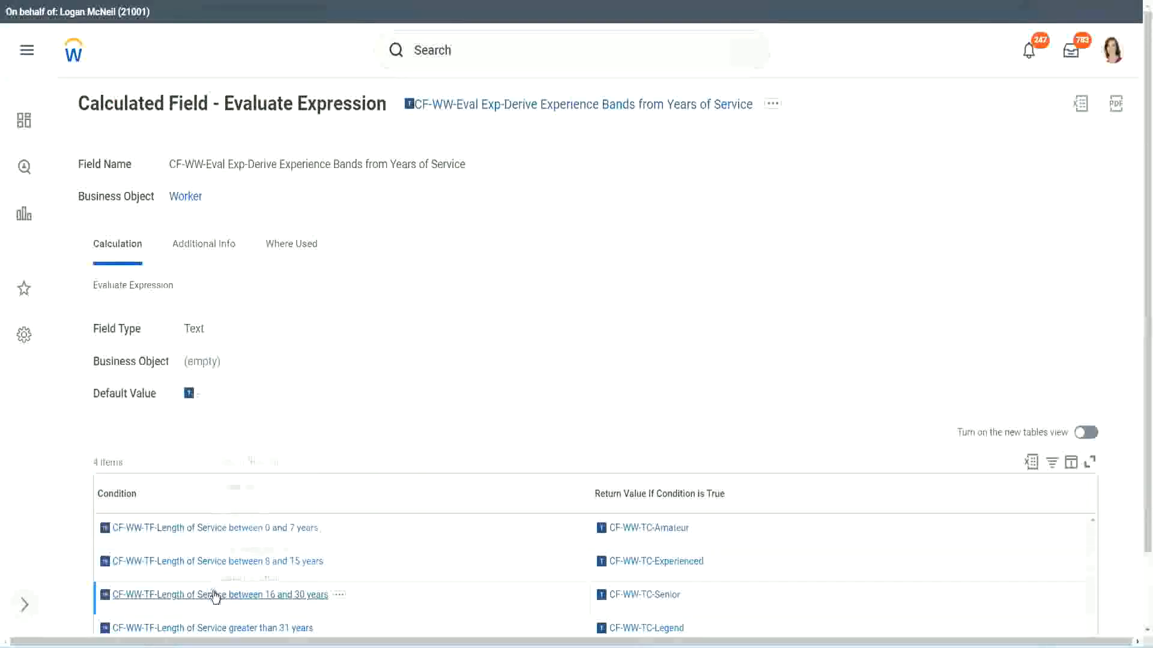
Copy CF-WW-TF-Length of Service between 16 and 30 years from the existing field into the second row's condition and move that row down one place
{"action": "right_click", "coordinate": [214, 593]}
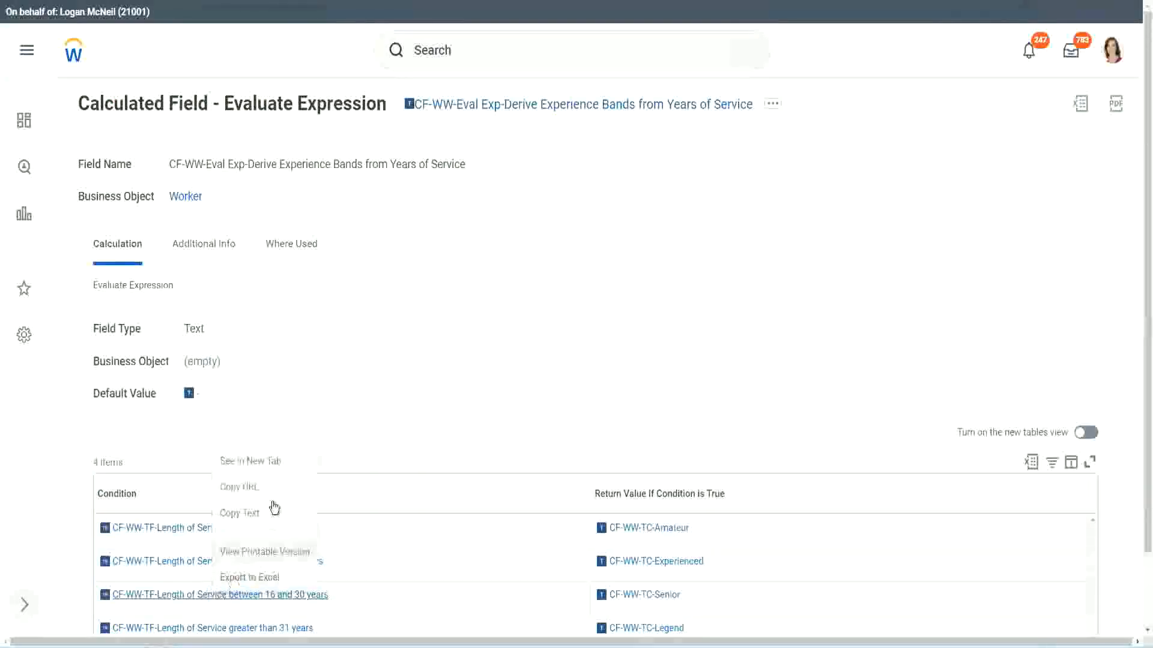
{"action": "left_click", "coordinate": [266, 463]}
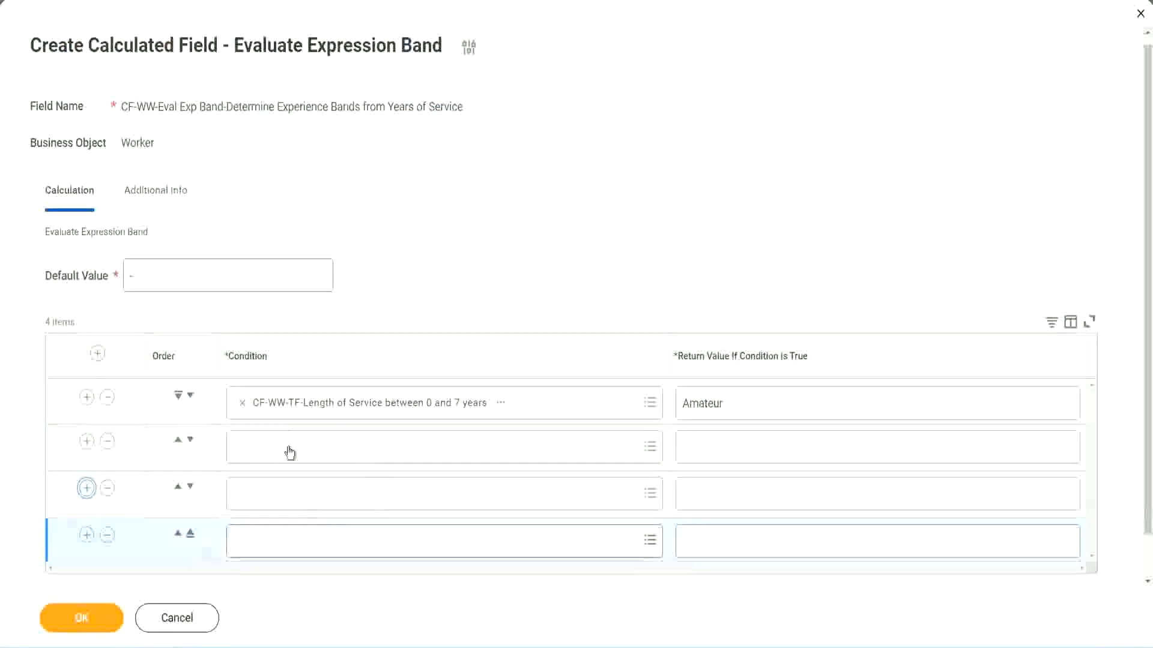
{"action": "left_click", "coordinate": [293, 445]}
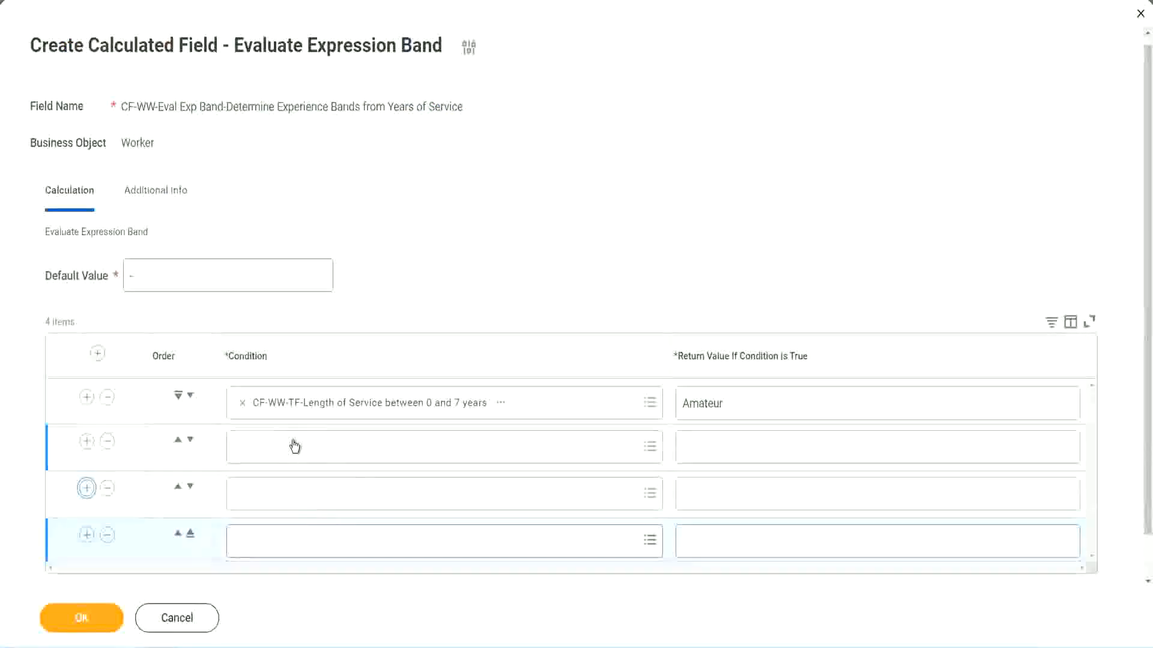
{"action": "key", "text": "ctrl+v"}
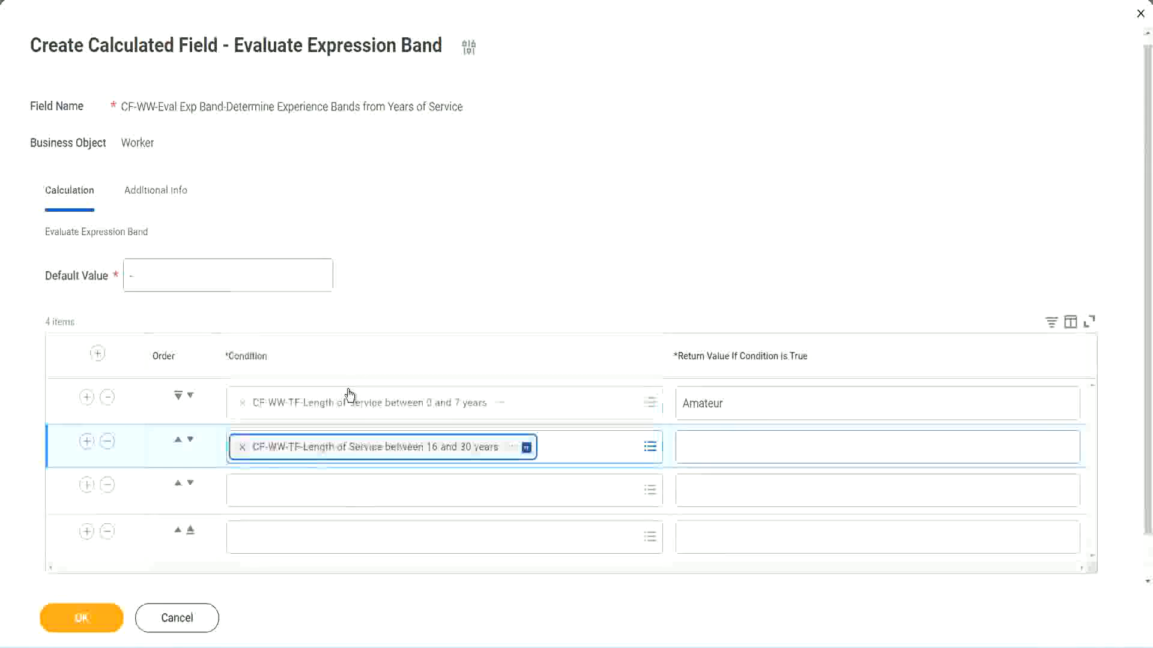
{"action": "left_click", "coordinate": [190, 440]}
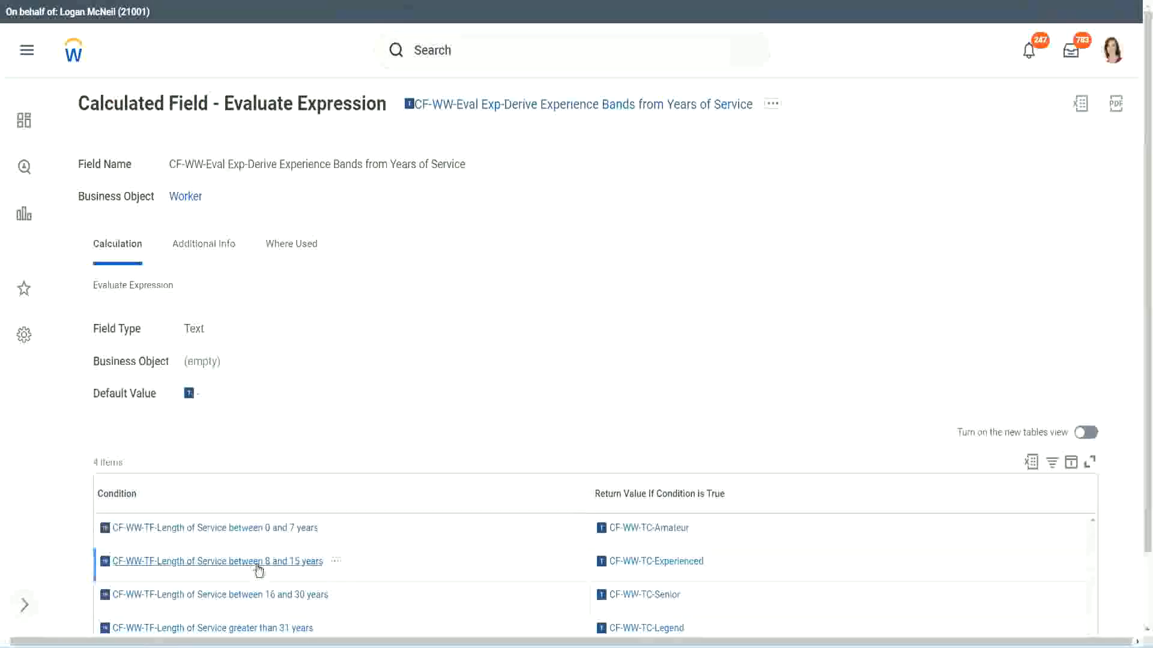
Copy CF-WW-TF-Length of Service between 8 and 15 years from the existing Evaluate Expression field into the second row's condition
{"action": "right_click", "coordinate": [257, 566]}
{"action": "left_click", "coordinate": [270, 485]}
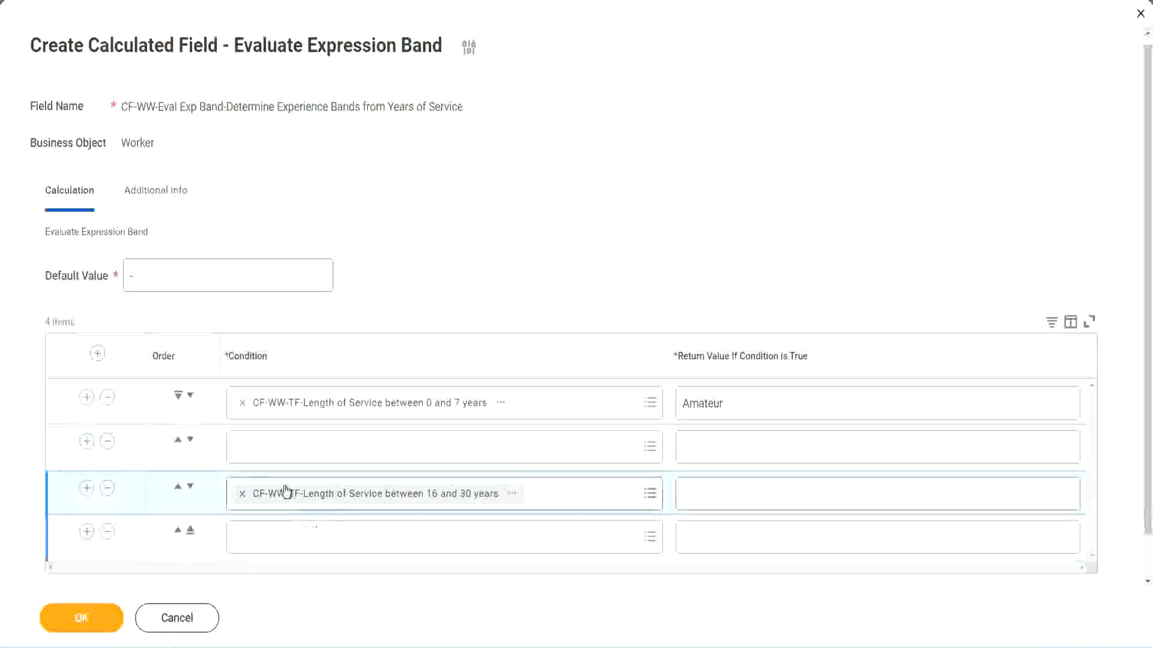
{"action": "left_click", "coordinate": [288, 460]}
{"action": "key", "text": "ctrl+v"}
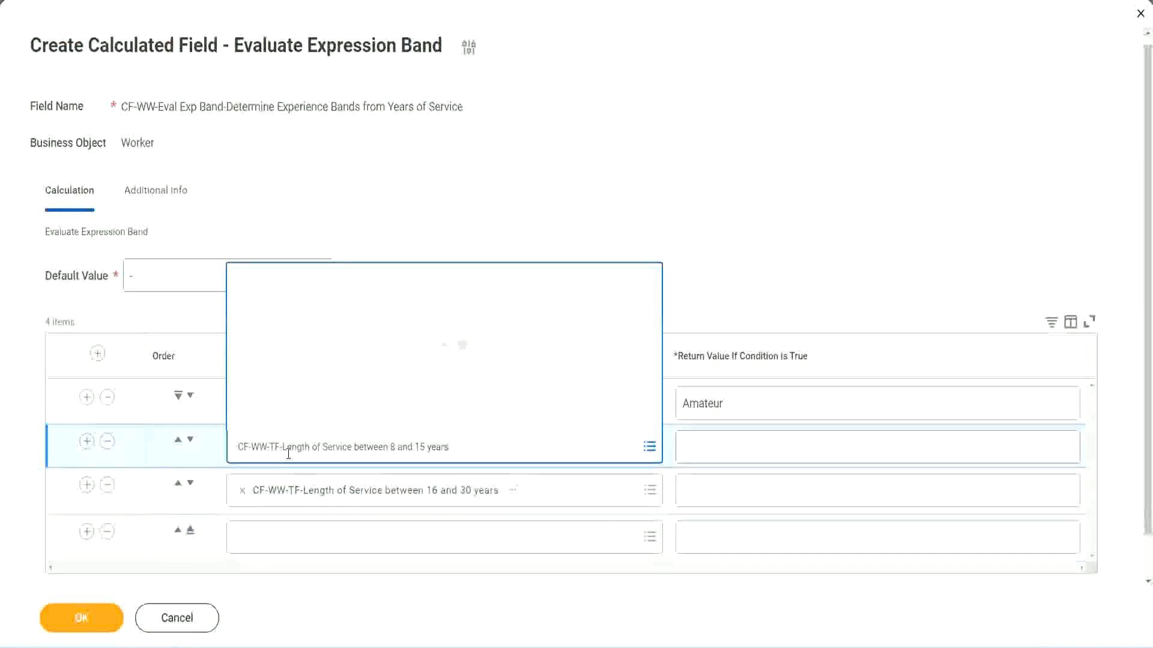
{"action": "key", "text": "Return"}
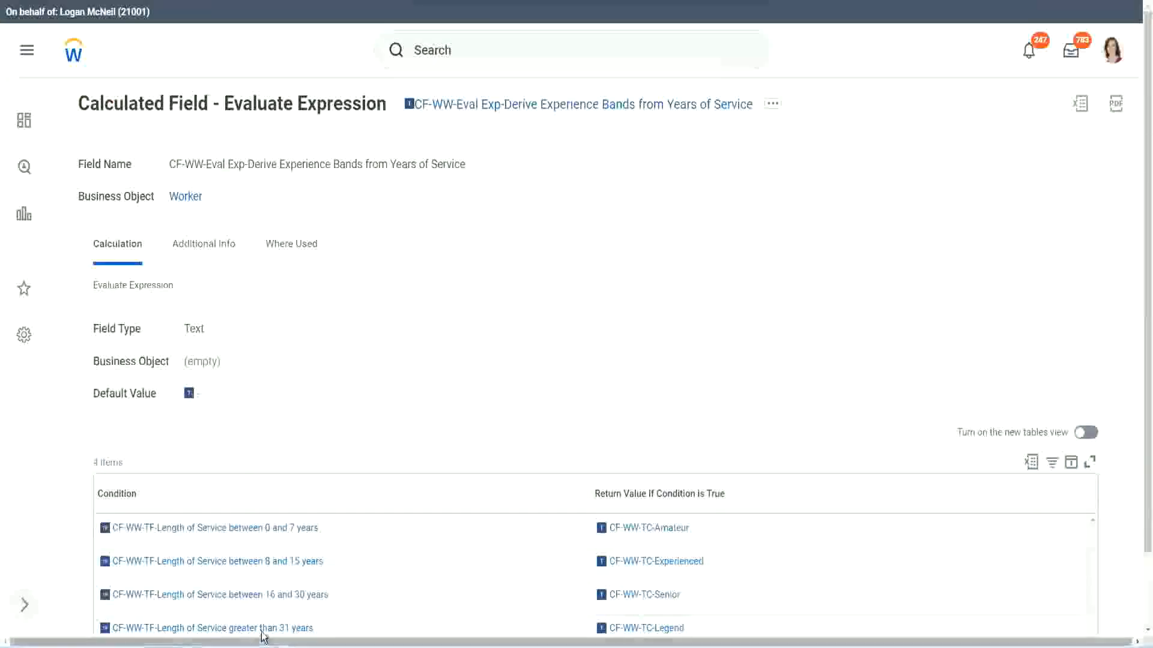
Copy CF-WW-TF-Length of Service greater than 31 years from the existing field into the fourth row's condition, with return value "Legend"
{"action": "right_click", "coordinate": [330, 597]}
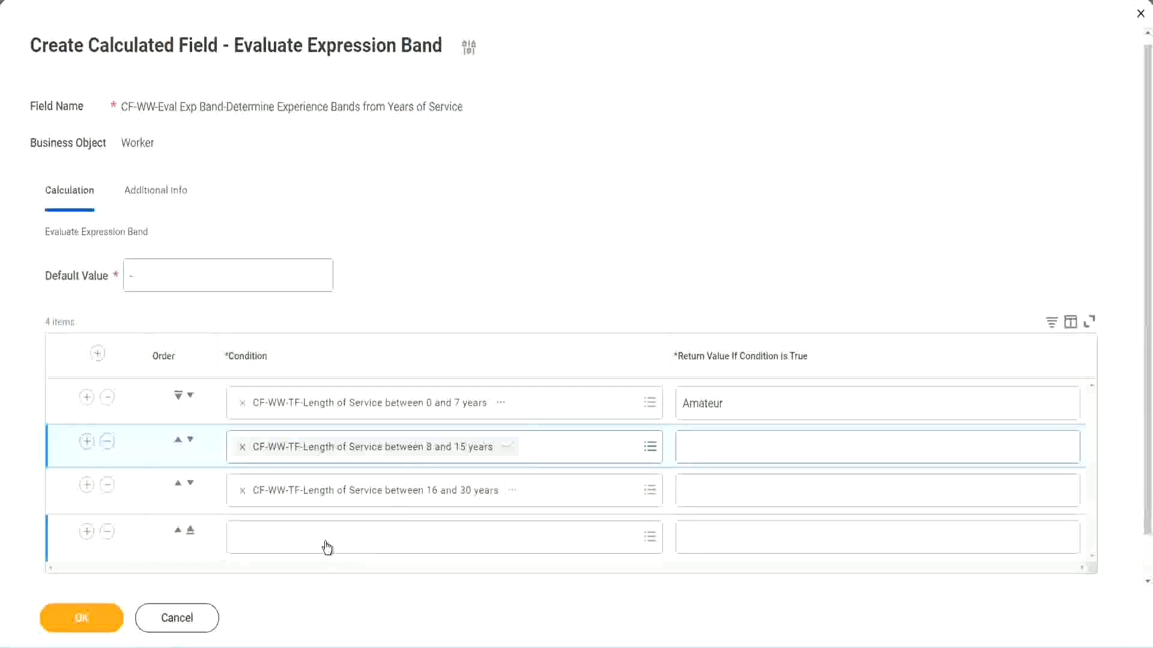
{"action": "left_click", "coordinate": [324, 545]}
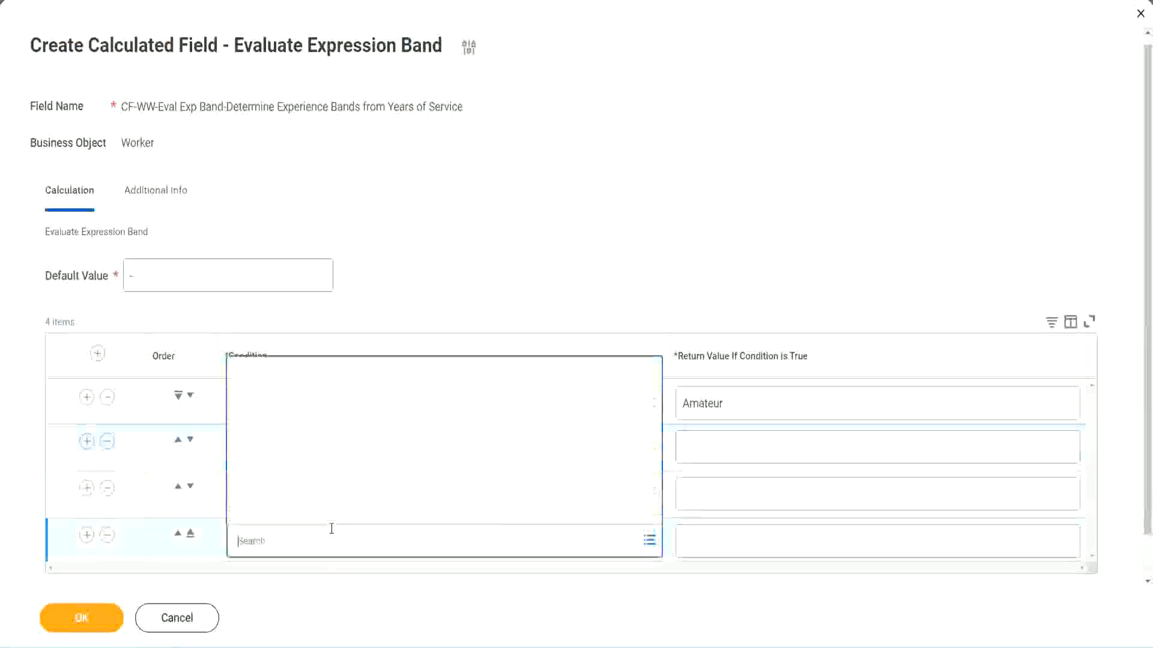
{"action": "key", "text": "ctrl+v"}
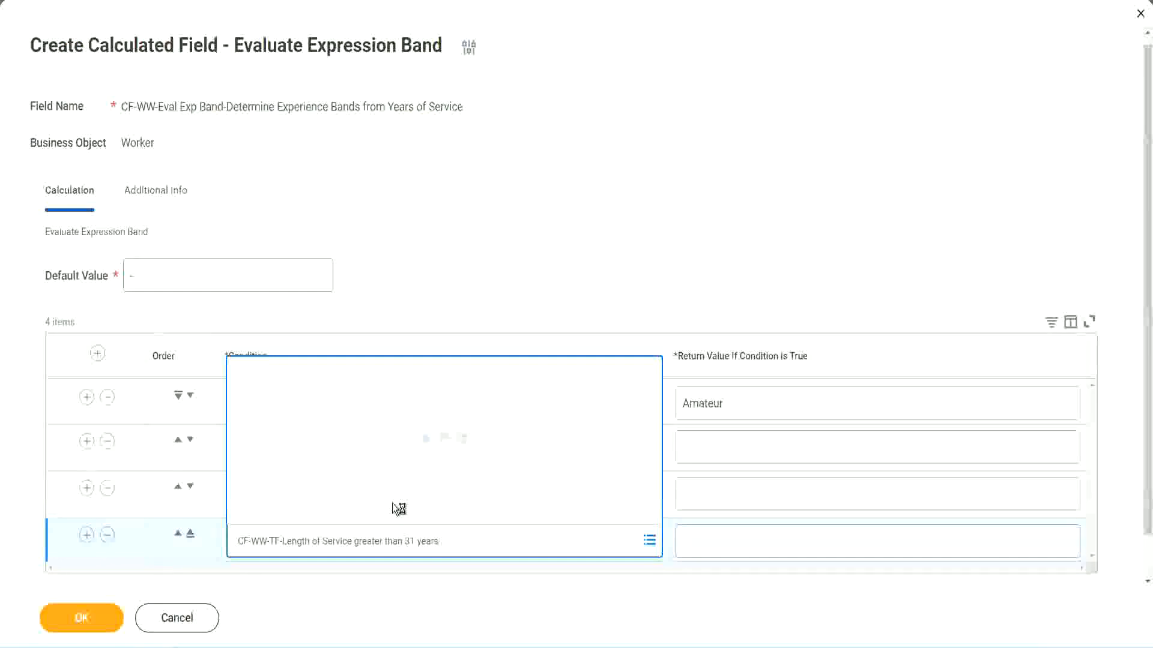
{"action": "left_click", "coordinate": [758, 541]}
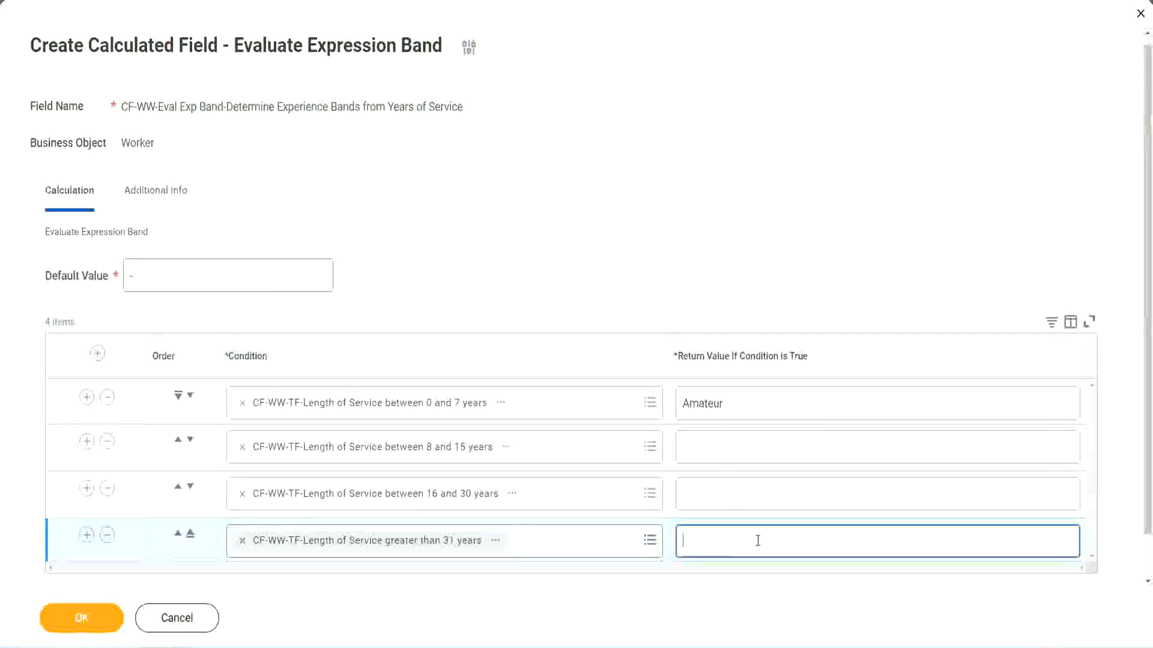
{"action": "type", "text": "Le"}
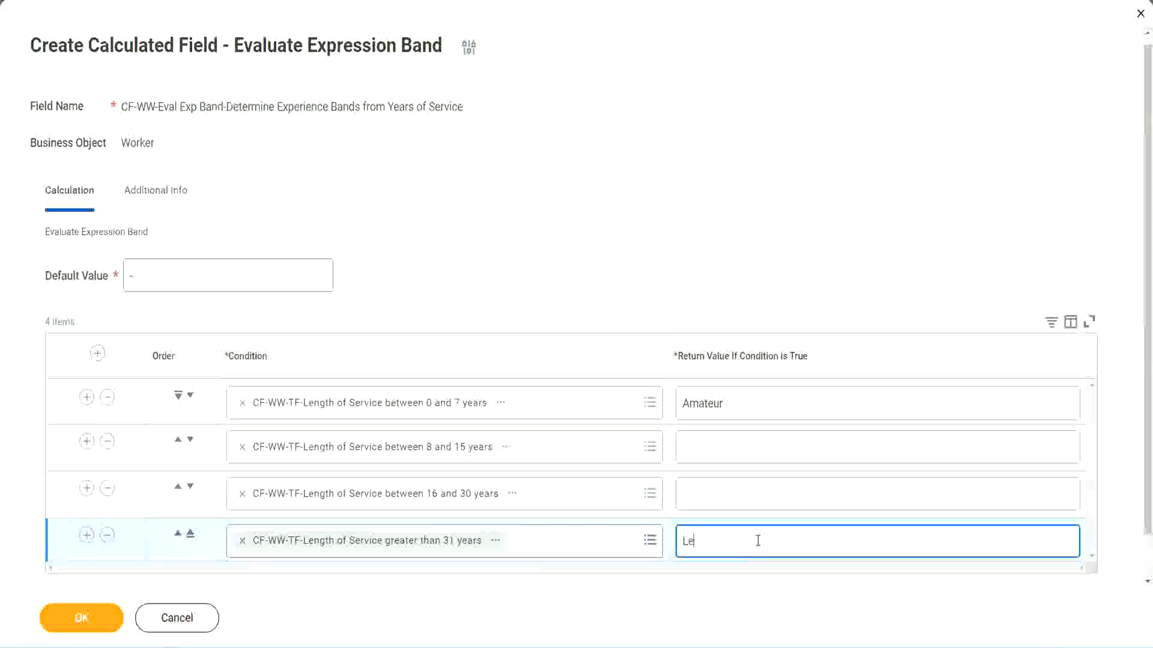
{"action": "type", "text": "gend"}
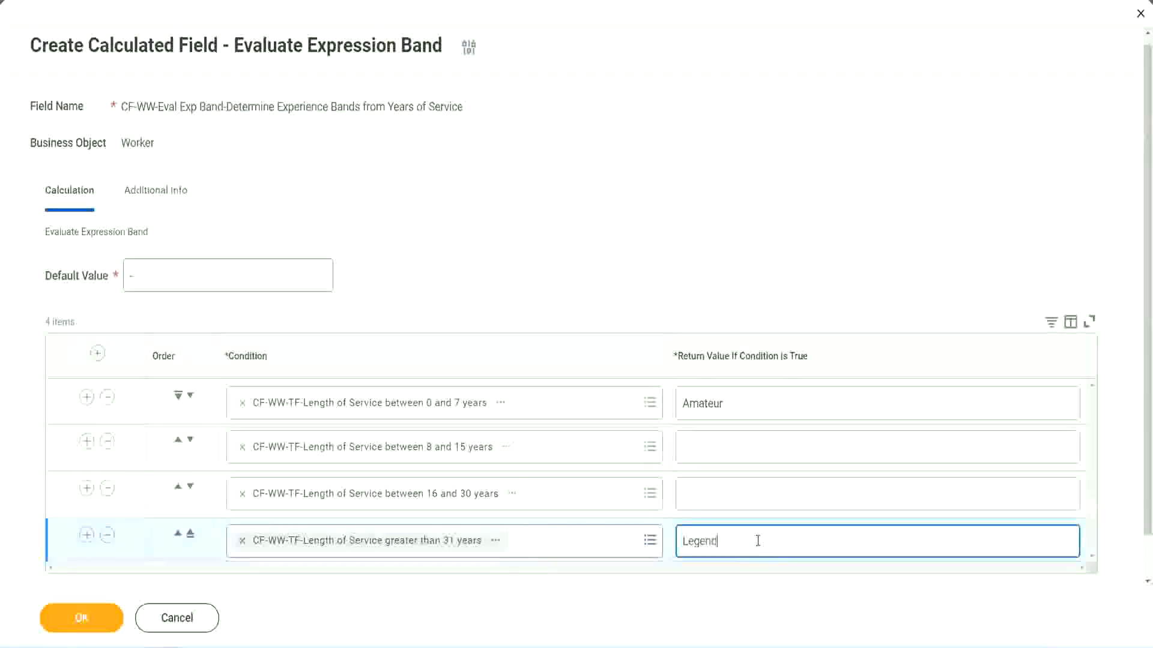
Set the return values to "Senior" for the 16 to 30 years row and "Experienced" for the 8 to 15 years row, and save the calculated field
{"action": "left_click", "coordinate": [709, 493]}
{"action": "type", "text": "Senior"}
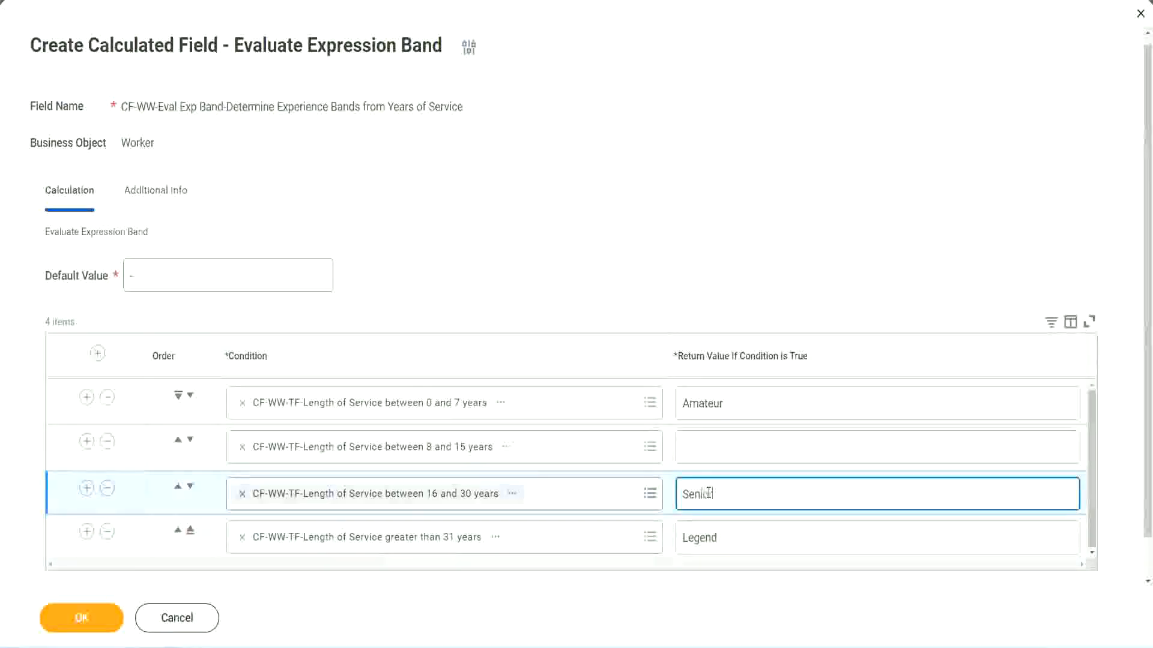
{"action": "left_click", "coordinate": [727, 448]}
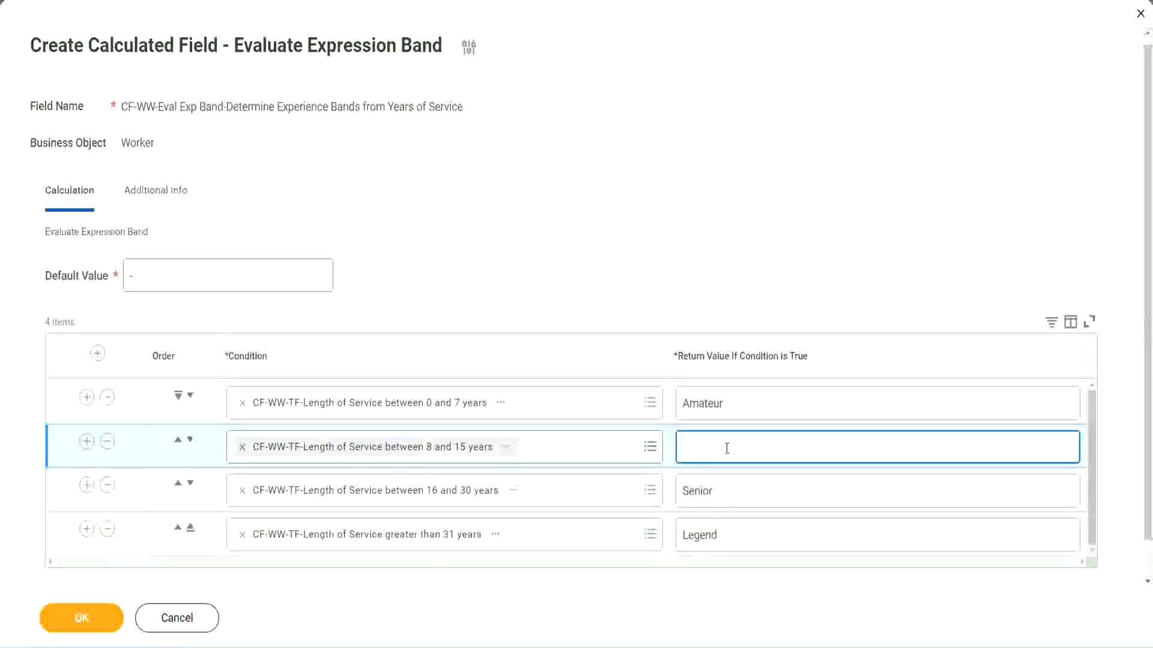
{"action": "type", "text": "Experienced"}
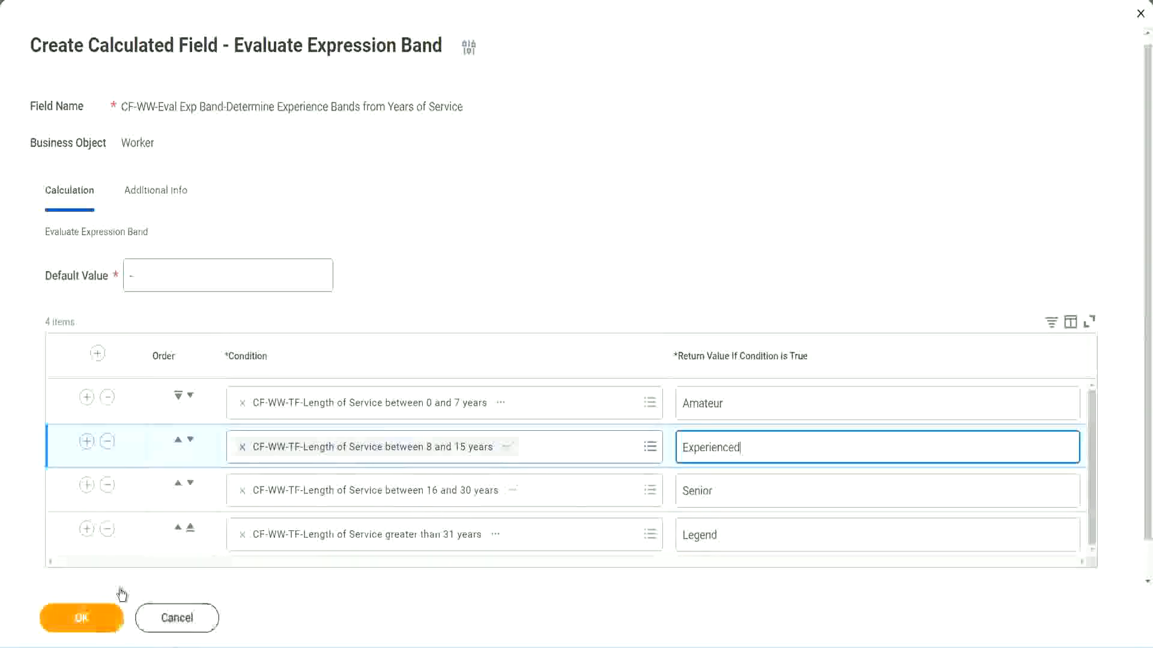
{"action": "left_click", "coordinate": [111, 607]}
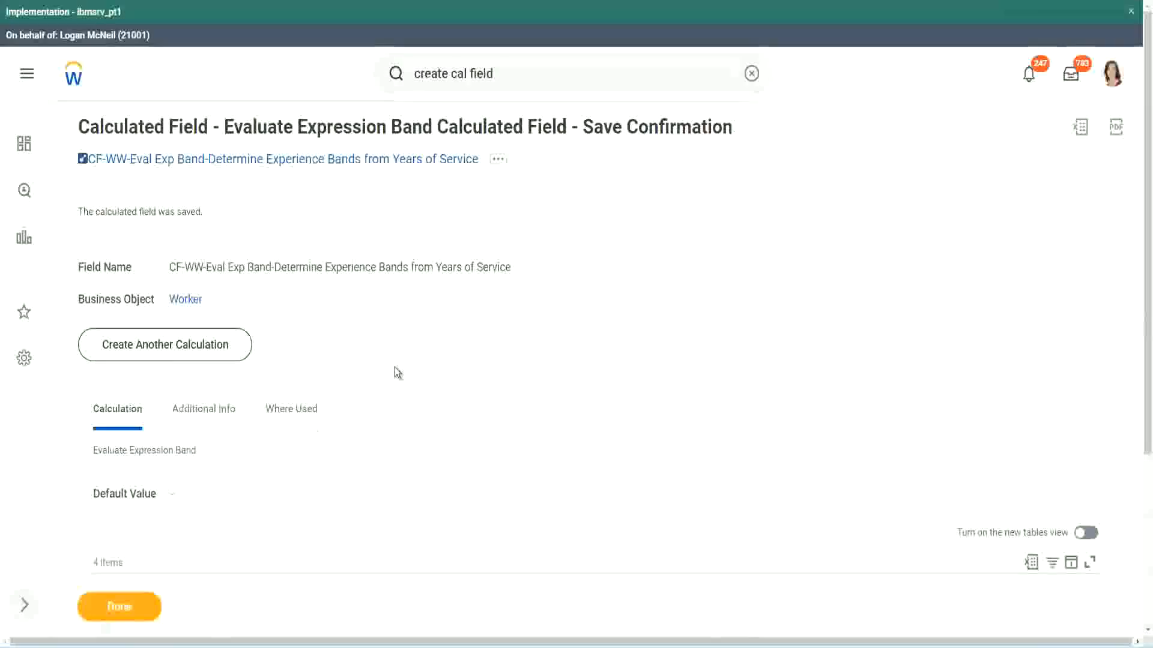
Check the saved band field's conditions and return values, and copy the calculated field's name as text
{"action": "scroll", "coordinate": [394, 366], "scroll_direction": "down", "scroll_amount": 3}
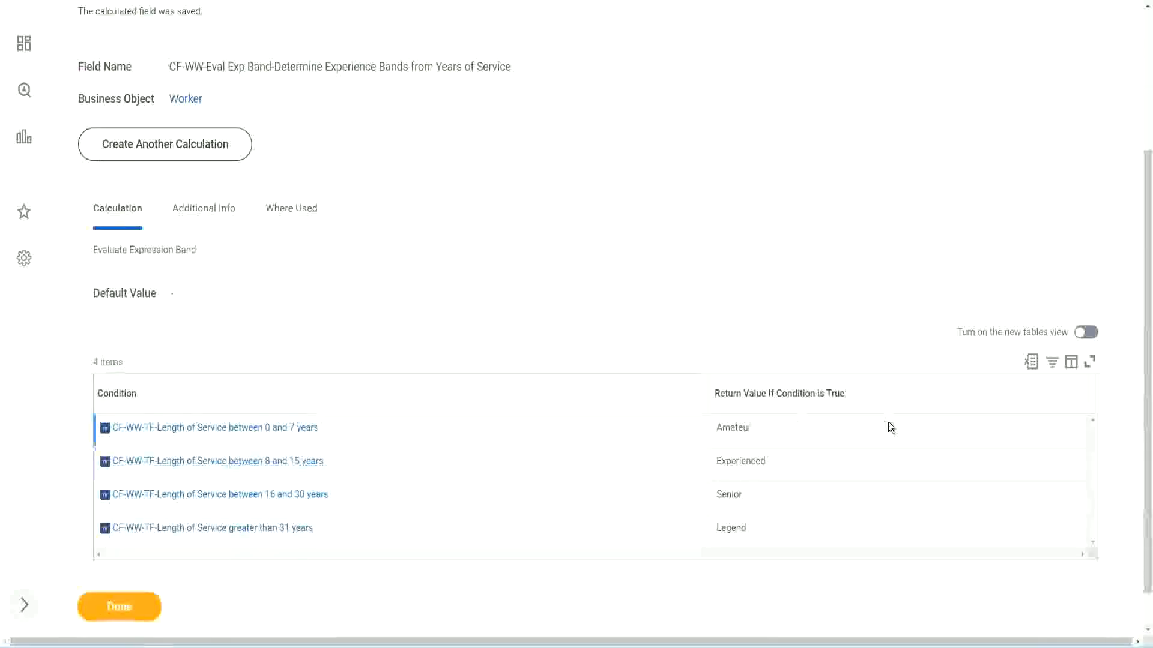
{"action": "double_click", "coordinate": [737, 425]}
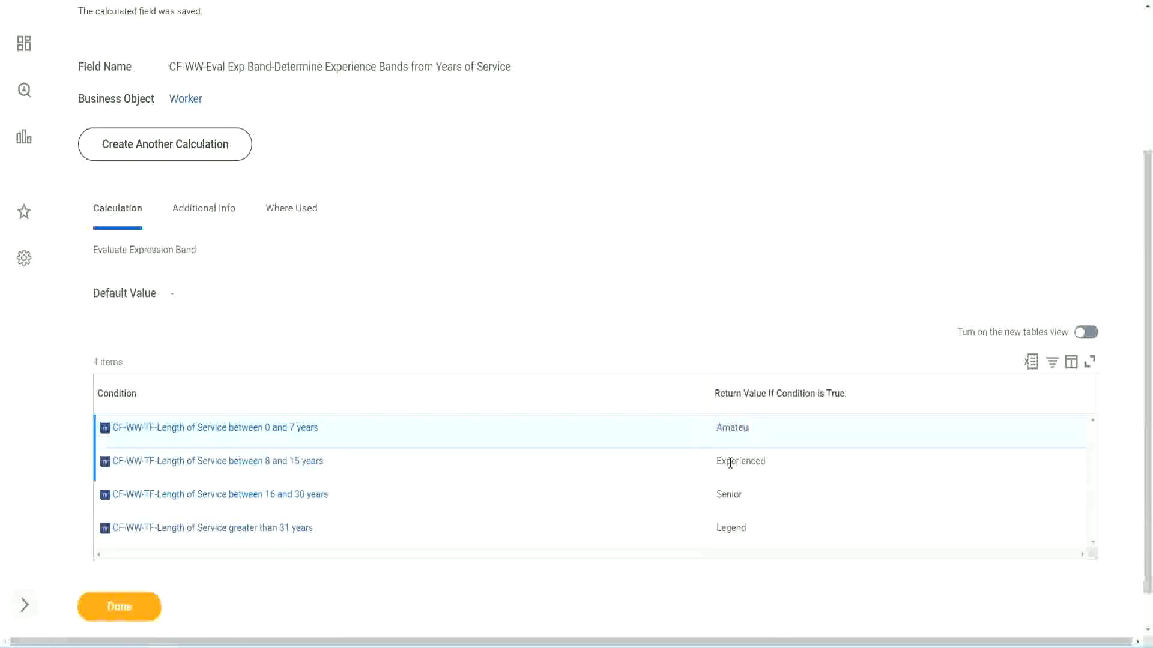
{"action": "double_click", "coordinate": [729, 461]}
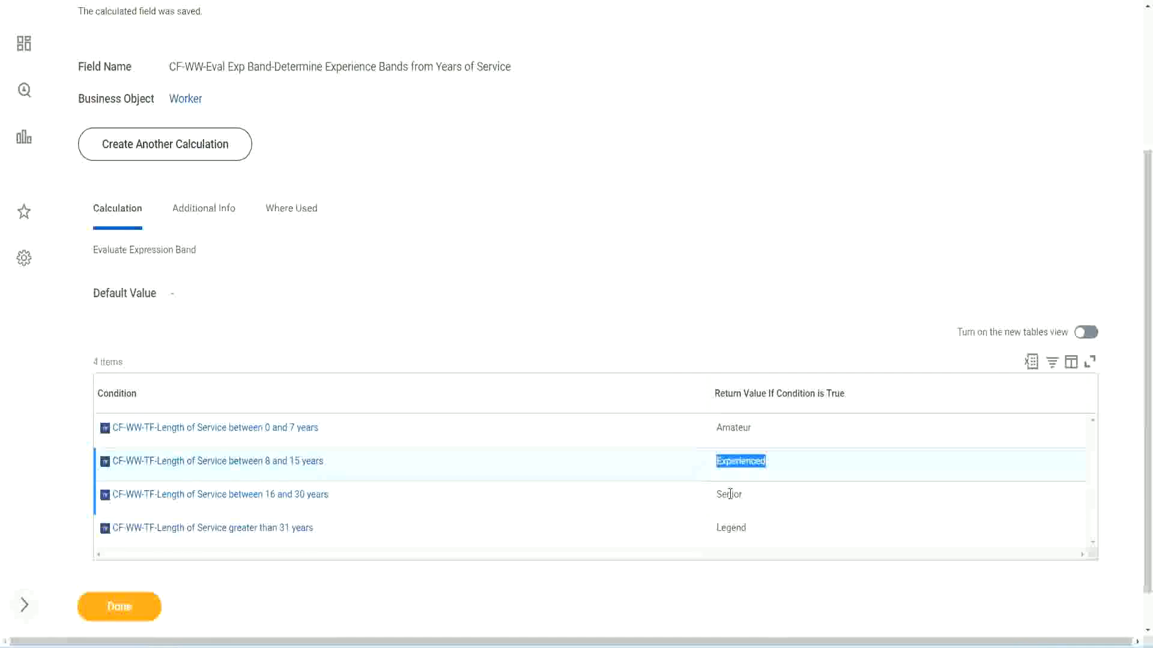
{"action": "double_click", "coordinate": [728, 494]}
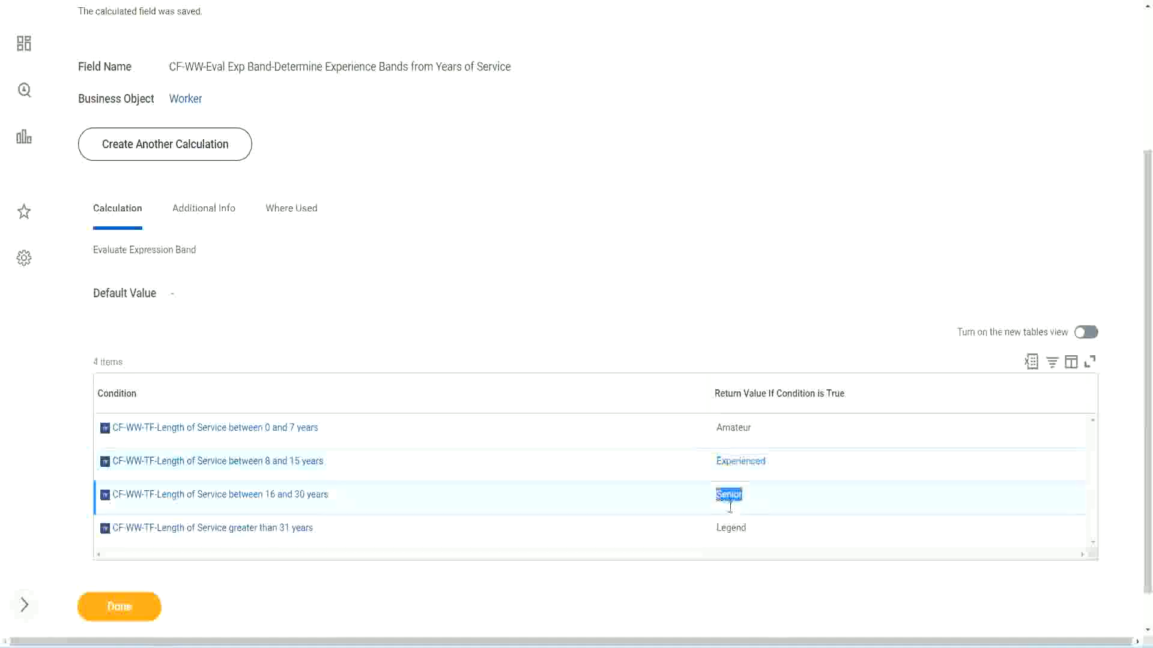
{"action": "left_click", "coordinate": [733, 522]}
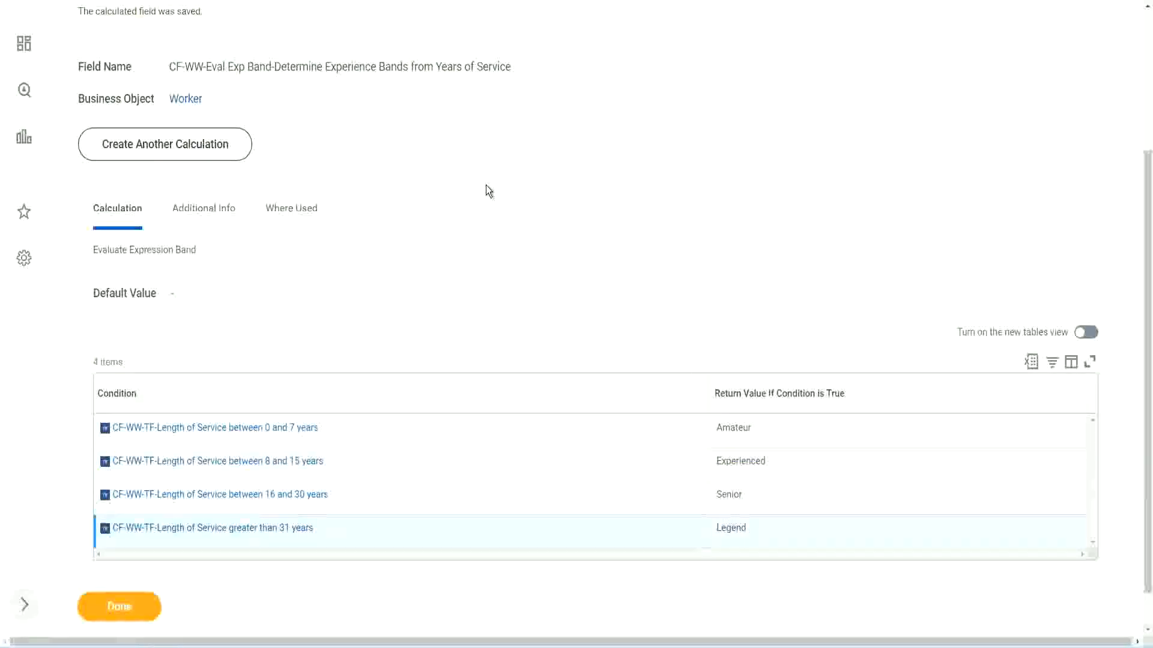
{"action": "scroll", "coordinate": [488, 191], "scroll_direction": "up", "scroll_amount": 3}
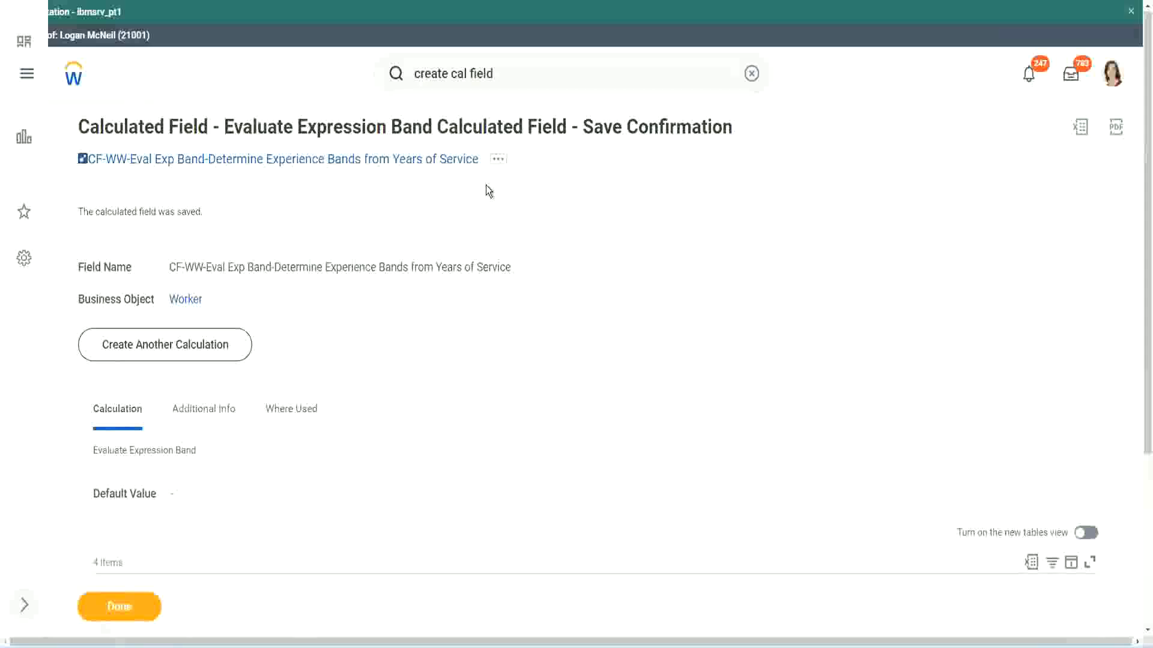
{"action": "right_click", "coordinate": [378, 163]}
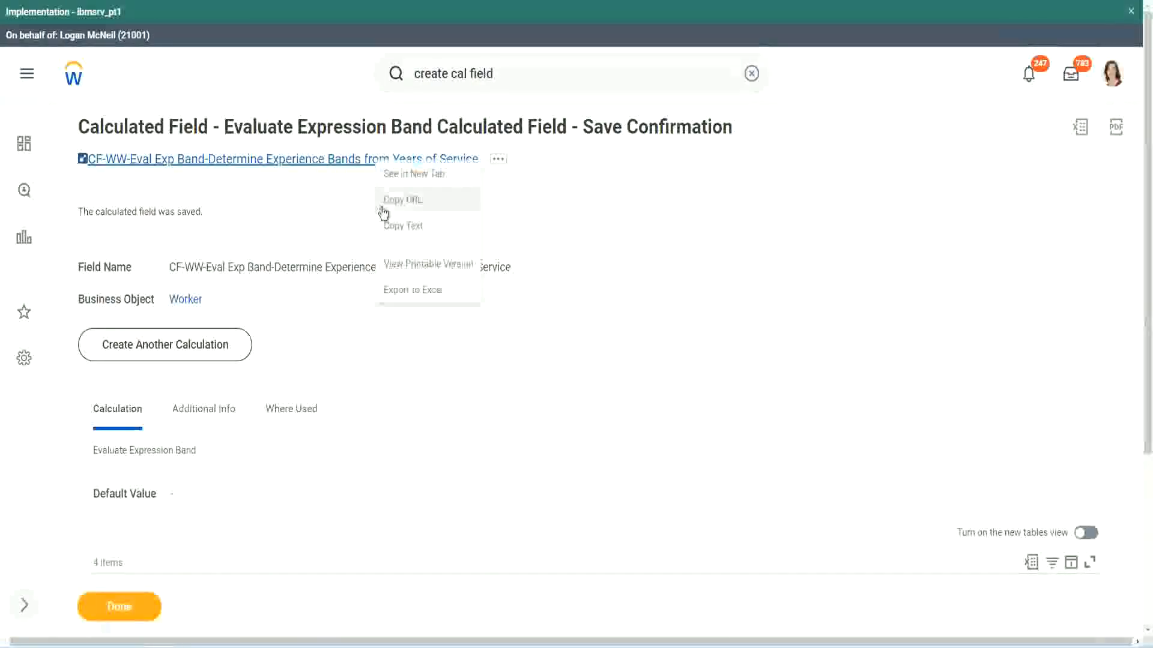
{"action": "left_click", "coordinate": [400, 226]}
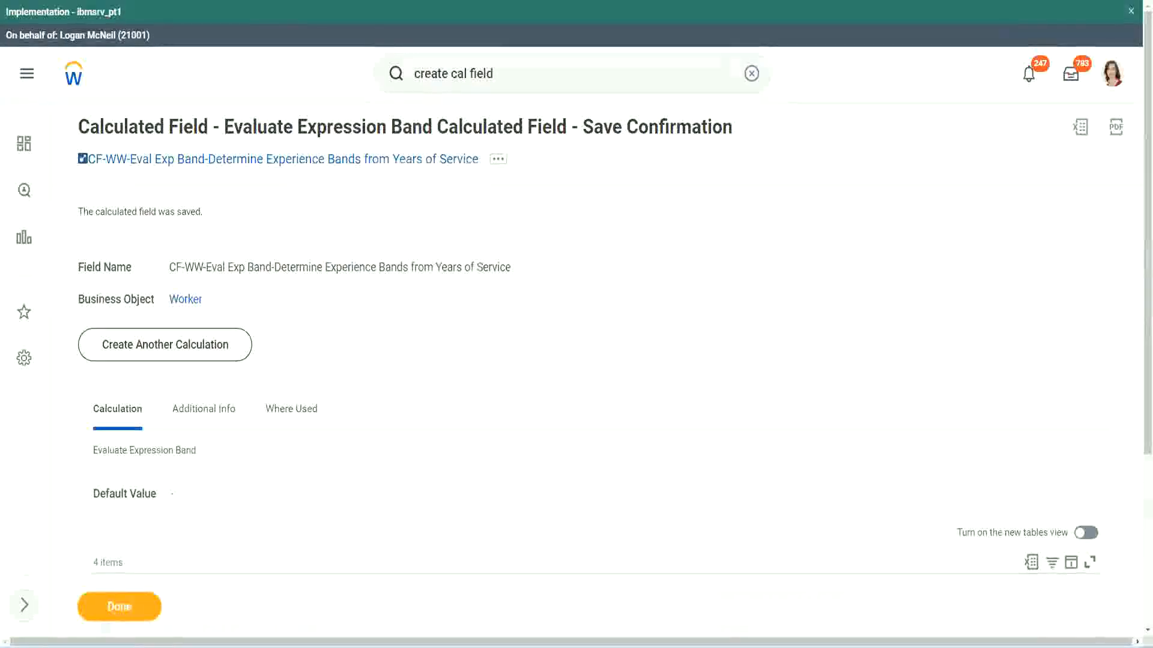
Review the saved band field's default value and condition table alongside the experience band notes in Notepad++
{"action": "scroll", "coordinate": [380, 465], "scroll_direction": "down", "scroll_amount": 2}
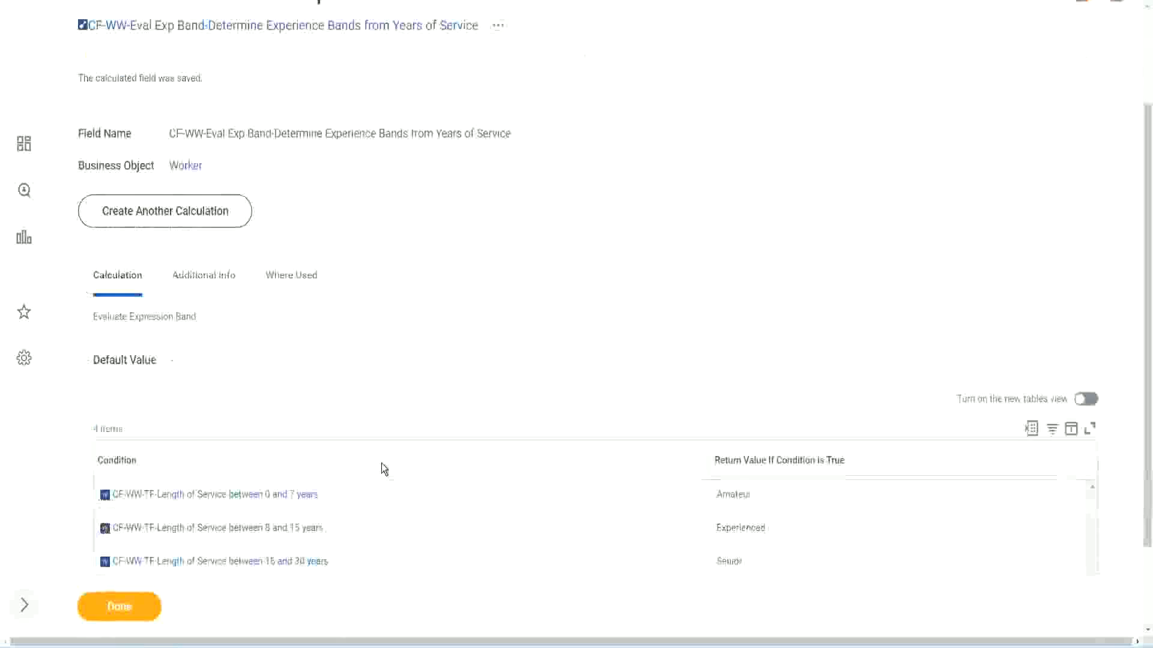
{"action": "scroll", "coordinate": [381, 464], "scroll_direction": "down", "scroll_amount": 1}
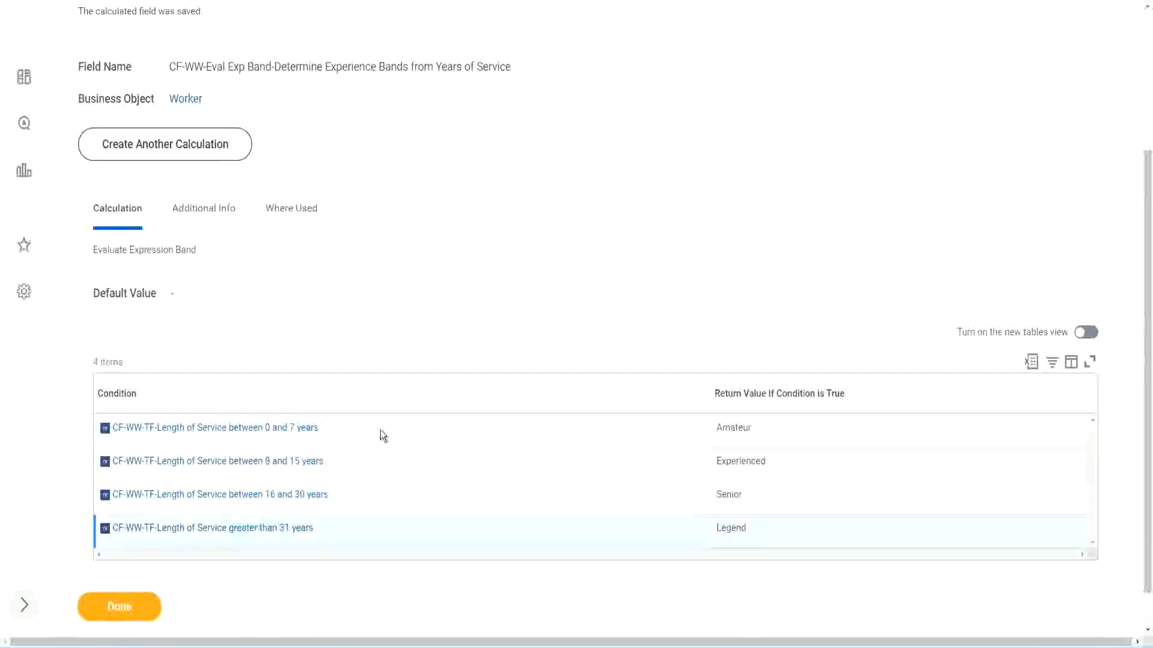
{"action": "scroll", "coordinate": [394, 422], "scroll_direction": "down", "scroll_amount": 1}
{"action": "scroll", "coordinate": [402, 274], "scroll_direction": "up", "scroll_amount": 2}
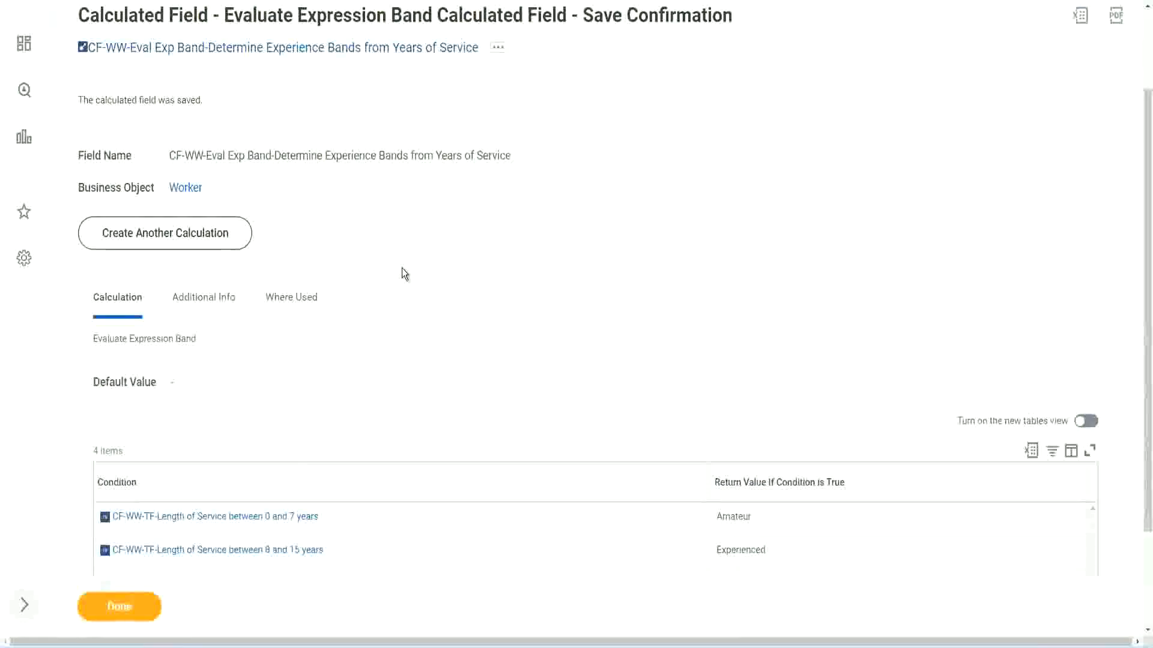
{"action": "scroll", "coordinate": [402, 267], "scroll_direction": "down", "scroll_amount": 2}
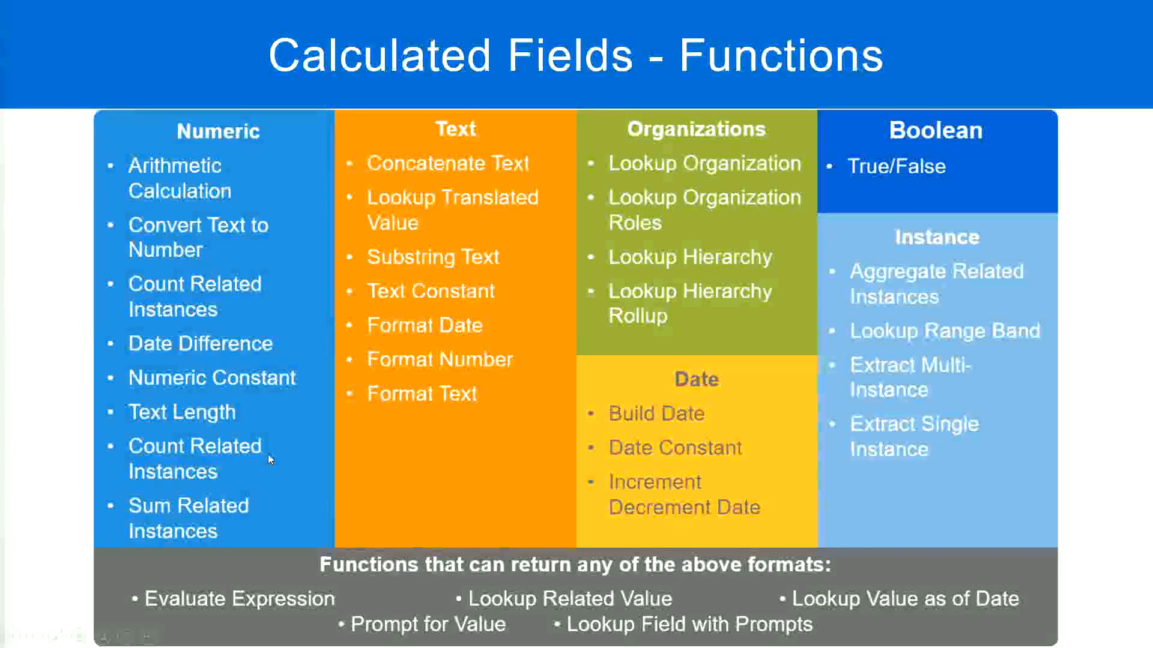
{"action": "key", "text": "alt+Tab"}
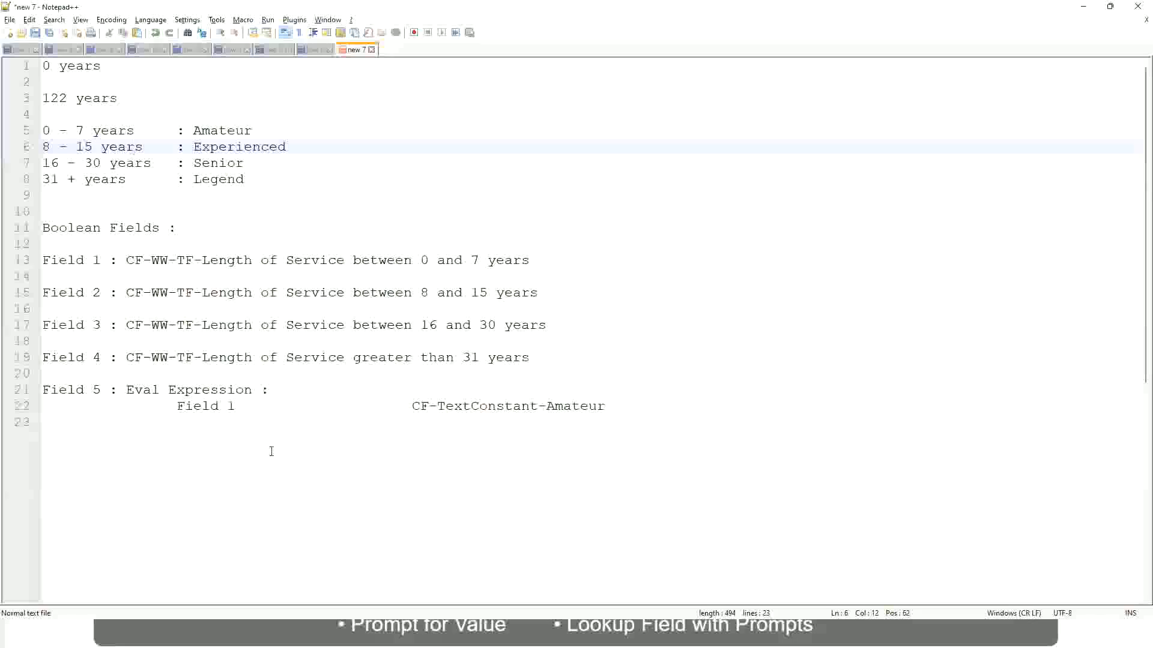
{"action": "key", "text": "alt+Tab"}
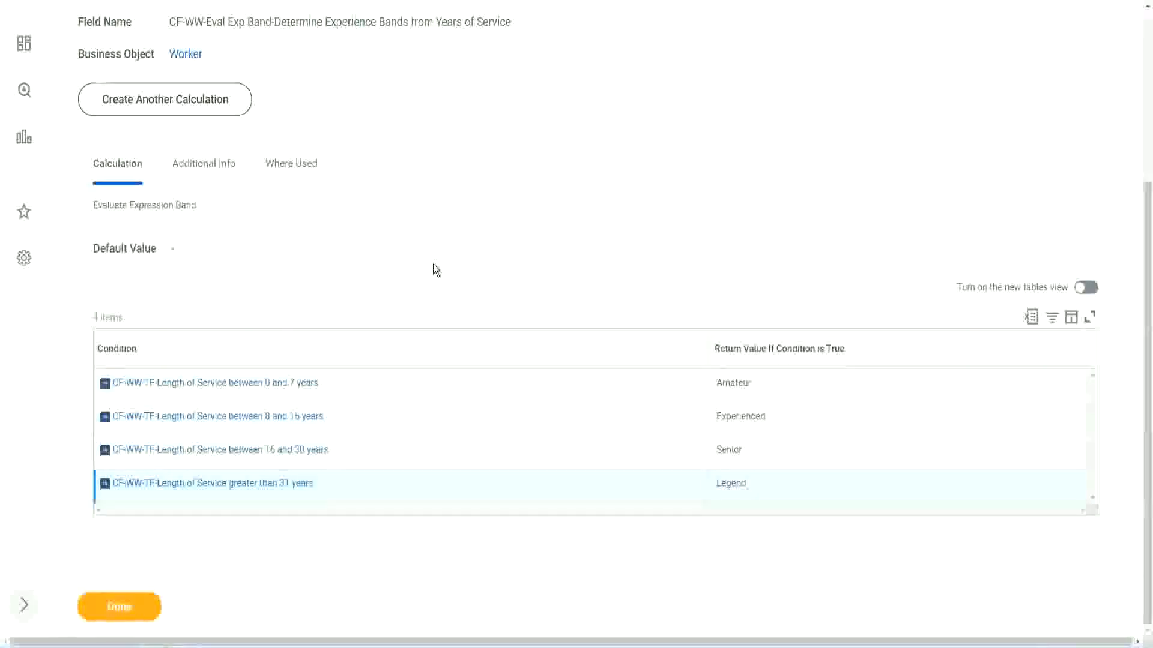
{"action": "scroll", "coordinate": [435, 269], "scroll_direction": "up", "scroll_amount": 1}
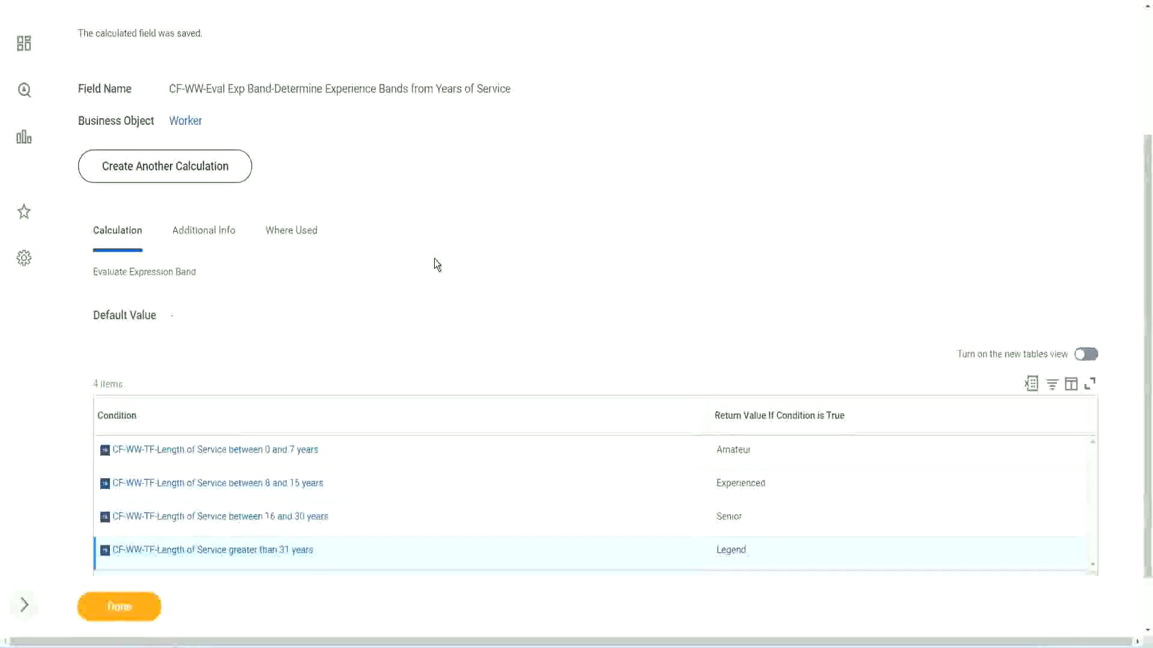
{"action": "scroll", "coordinate": [435, 260], "scroll_direction": "up", "scroll_amount": 3}
{"action": "scroll", "coordinate": [434, 260], "scroll_direction": "down", "scroll_amount": 4}
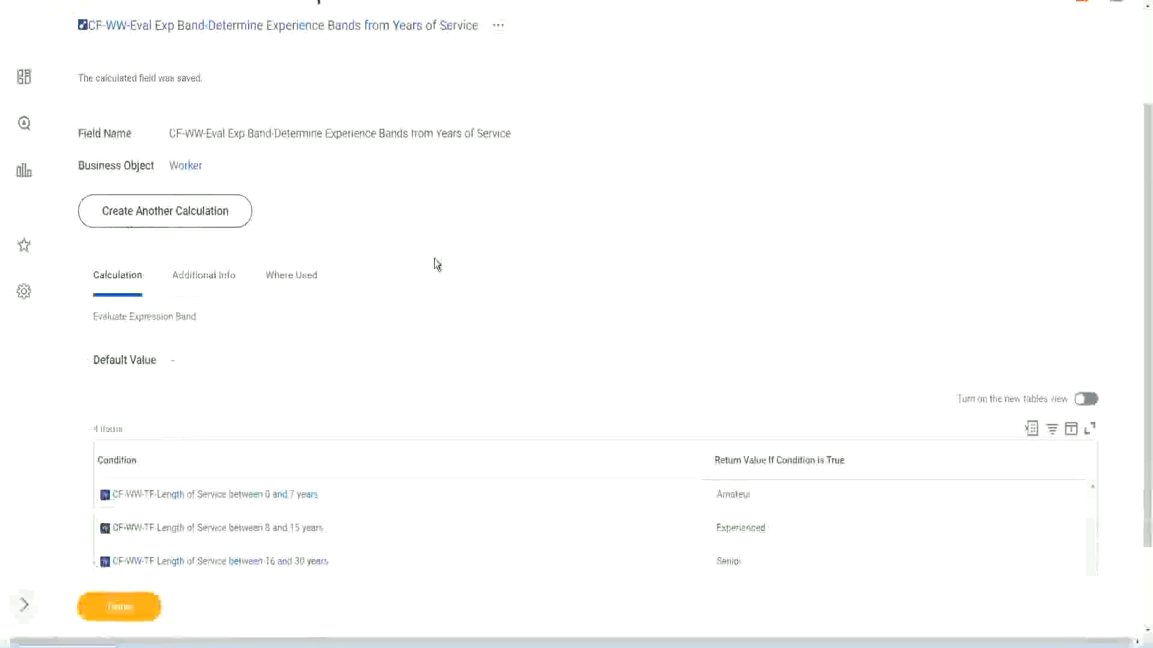
Close the calculated field's save confirmation and open the WW Employee Details custom report for editing
{"action": "left_click", "coordinate": [134, 604]}
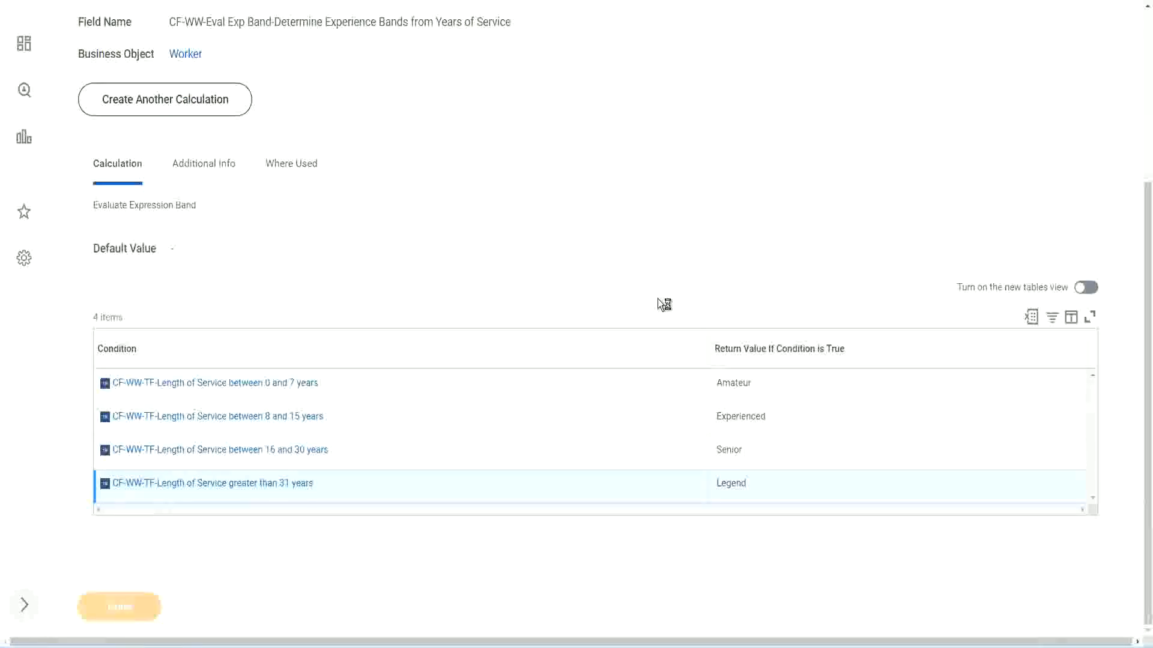
{"action": "scroll", "coordinate": [516, 268], "scroll_direction": "down", "scroll_amount": 3}
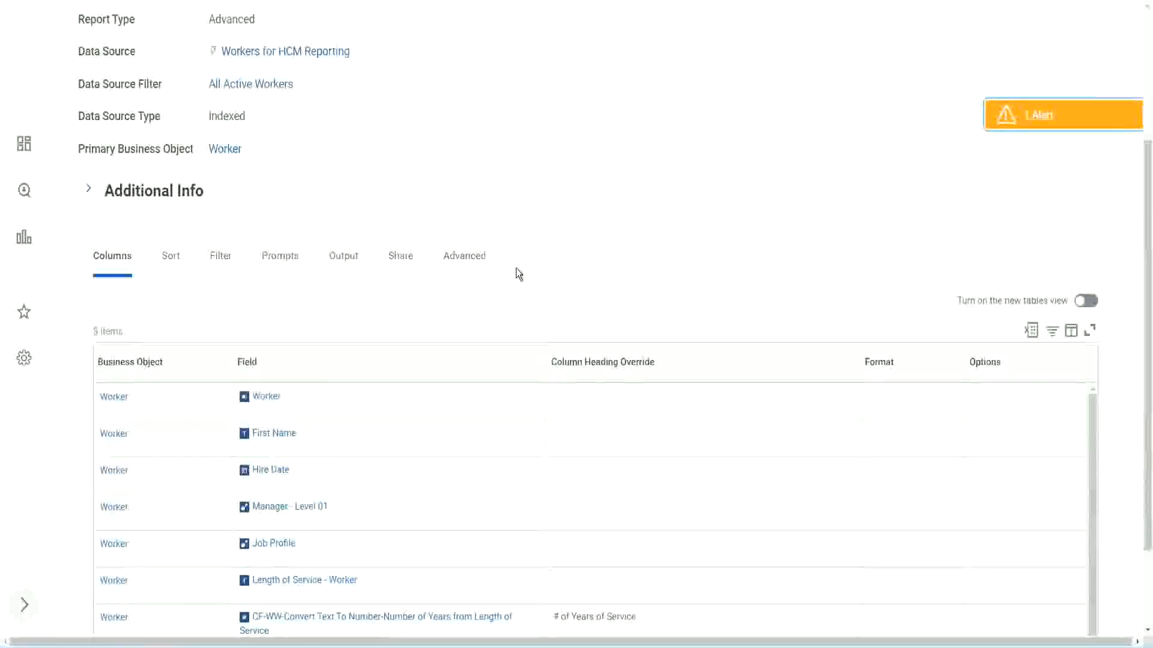
{"action": "scroll", "coordinate": [516, 268], "scroll_direction": "up", "scroll_amount": 3}
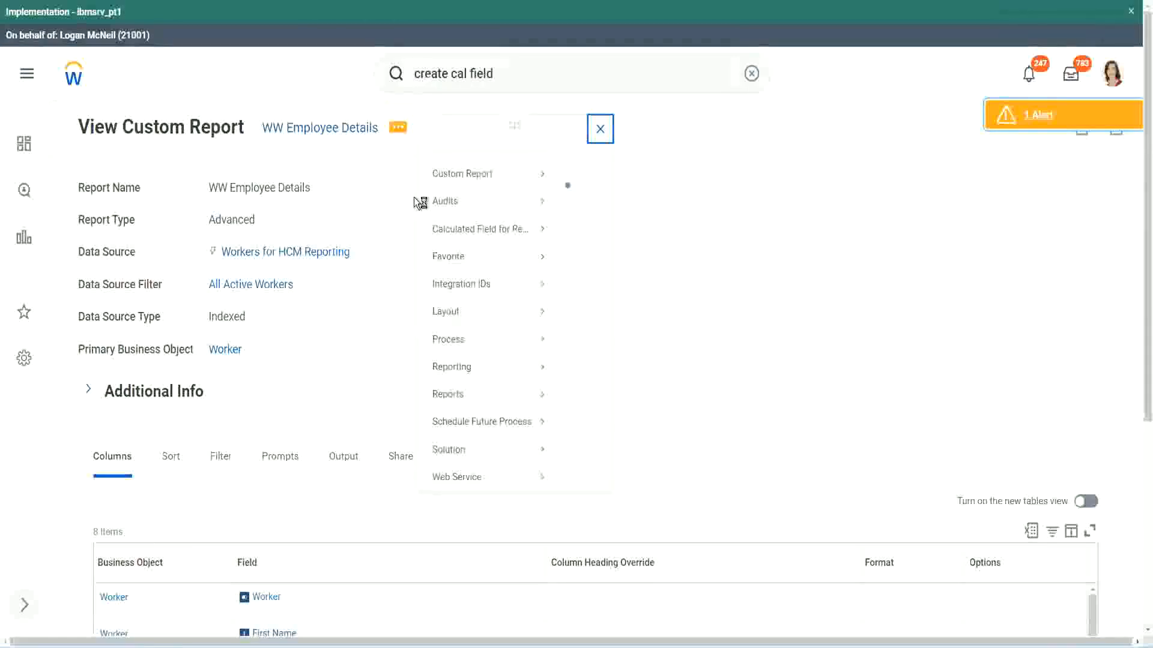
{"action": "mouse_move", "coordinate": [463, 191]}
{"action": "left_click", "coordinate": [581, 193]}
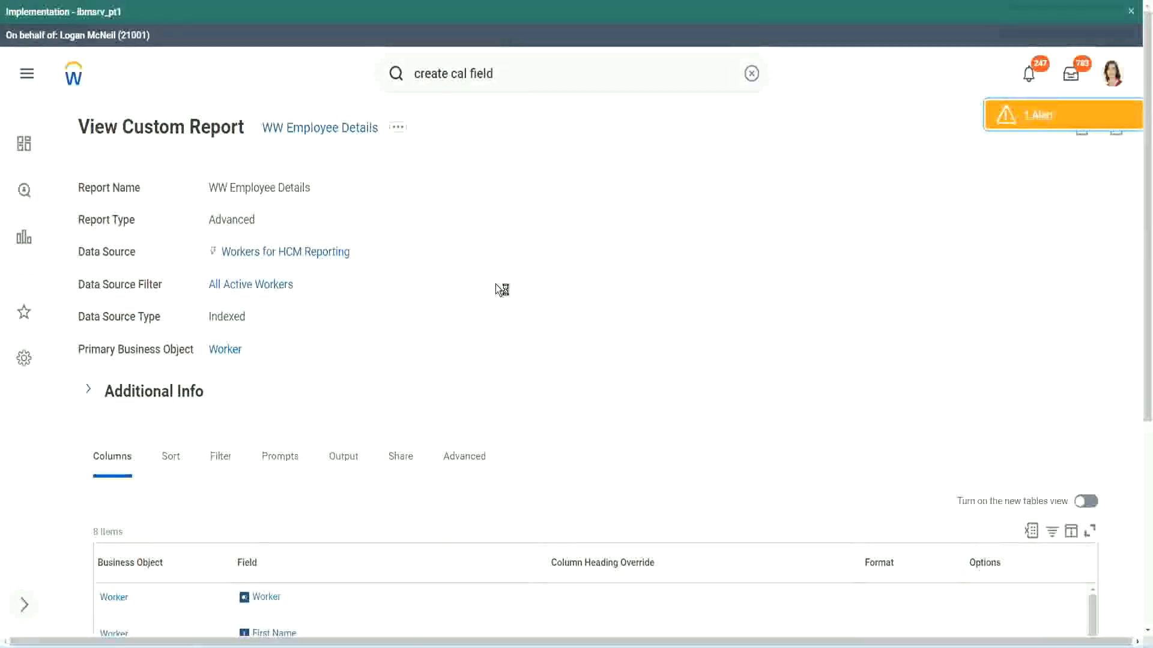
{"action": "scroll", "coordinate": [495, 283], "scroll_direction": "down", "scroll_amount": 1}
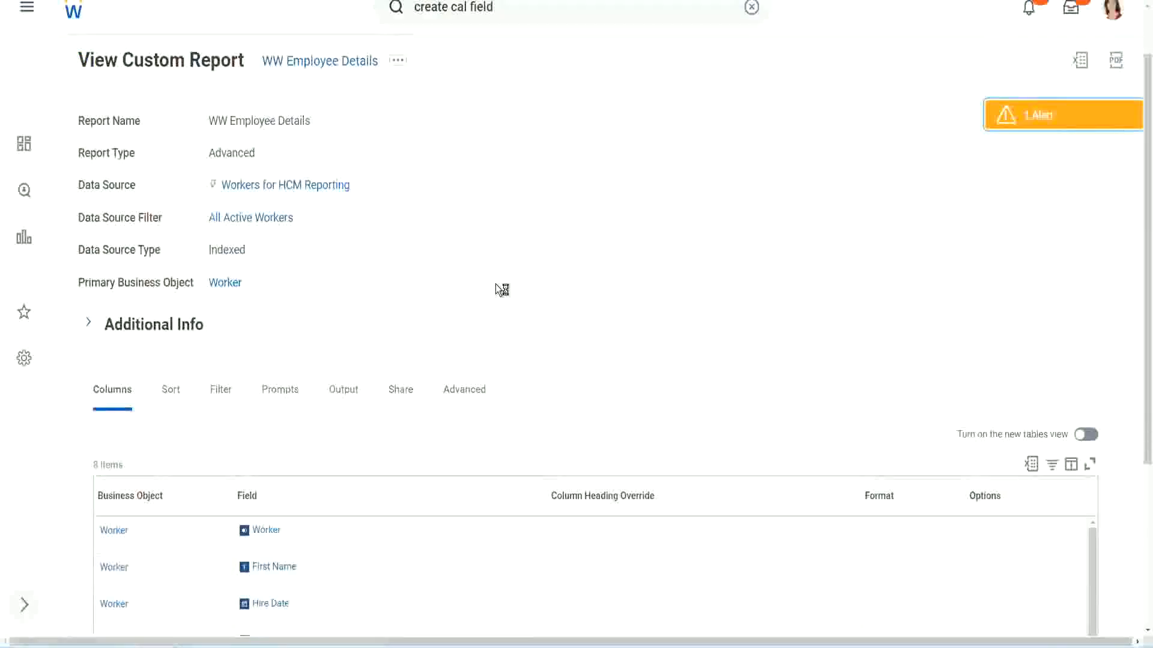
{"action": "scroll", "coordinate": [495, 283], "scroll_direction": "down", "scroll_amount": 4}
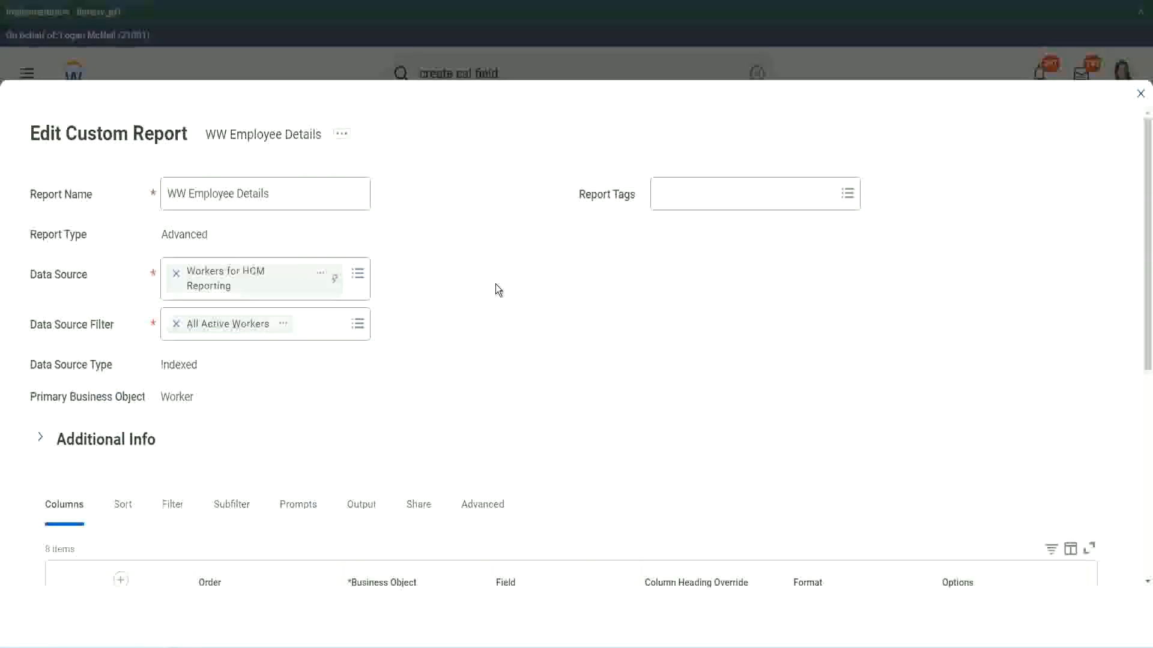
Add a Worker column row below the existing Experience Bands column in the report
{"action": "scroll", "coordinate": [495, 283], "scroll_direction": "down", "scroll_amount": 8}
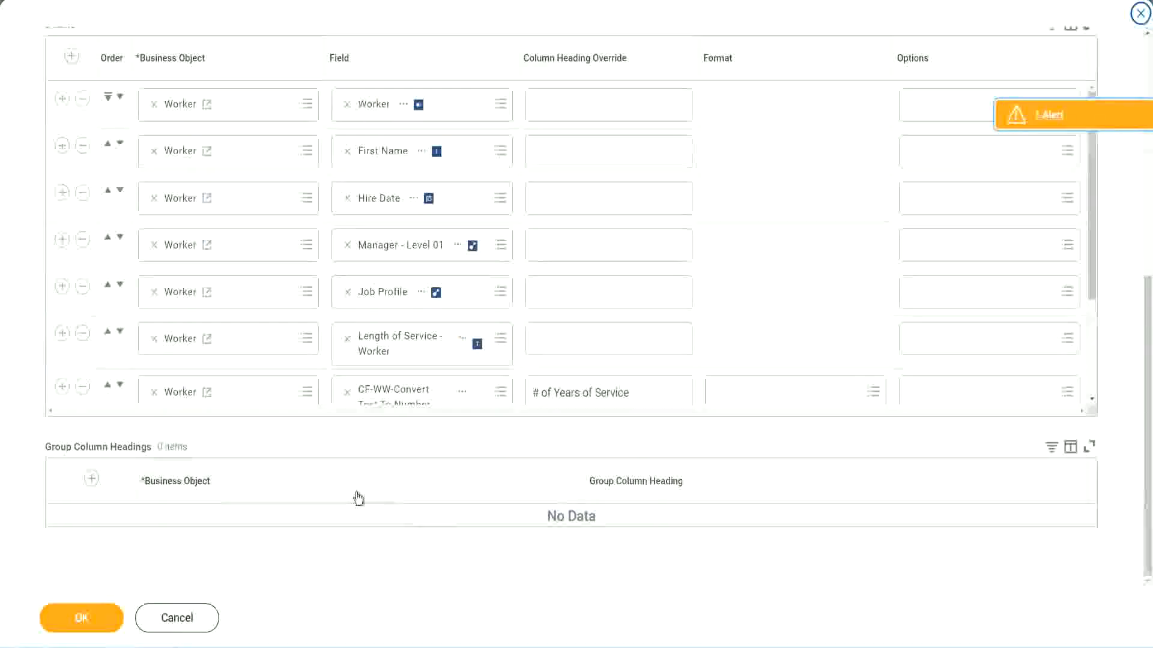
{"action": "scroll", "coordinate": [207, 329], "scroll_direction": "down", "scroll_amount": 3}
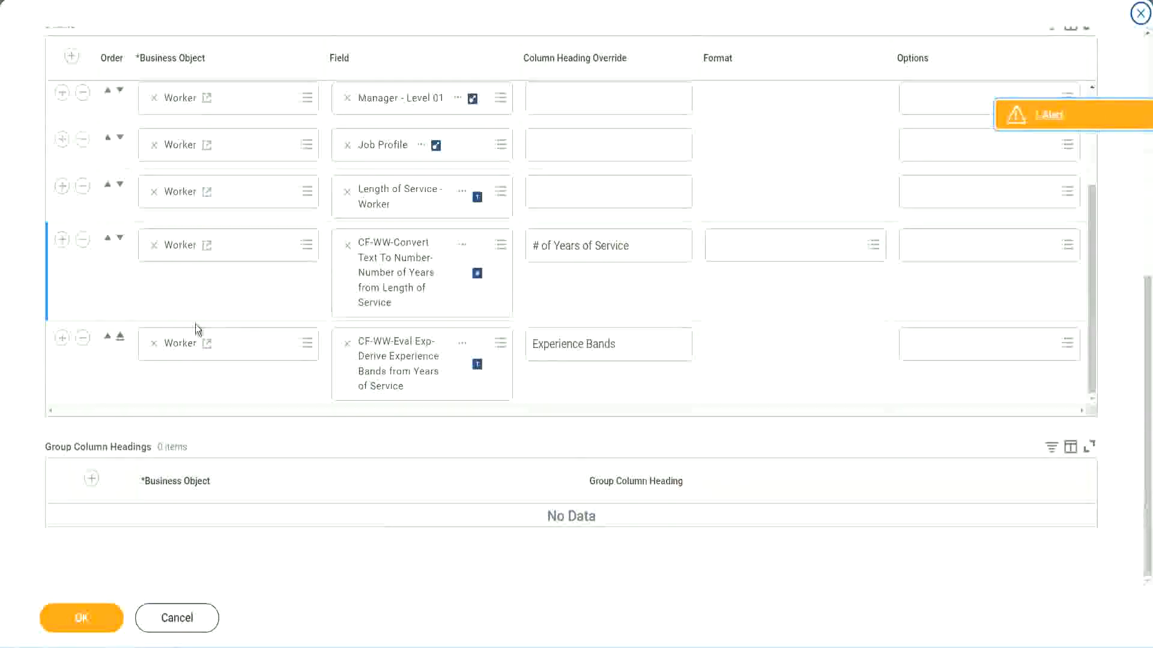
{"action": "left_click", "coordinate": [62, 338]}
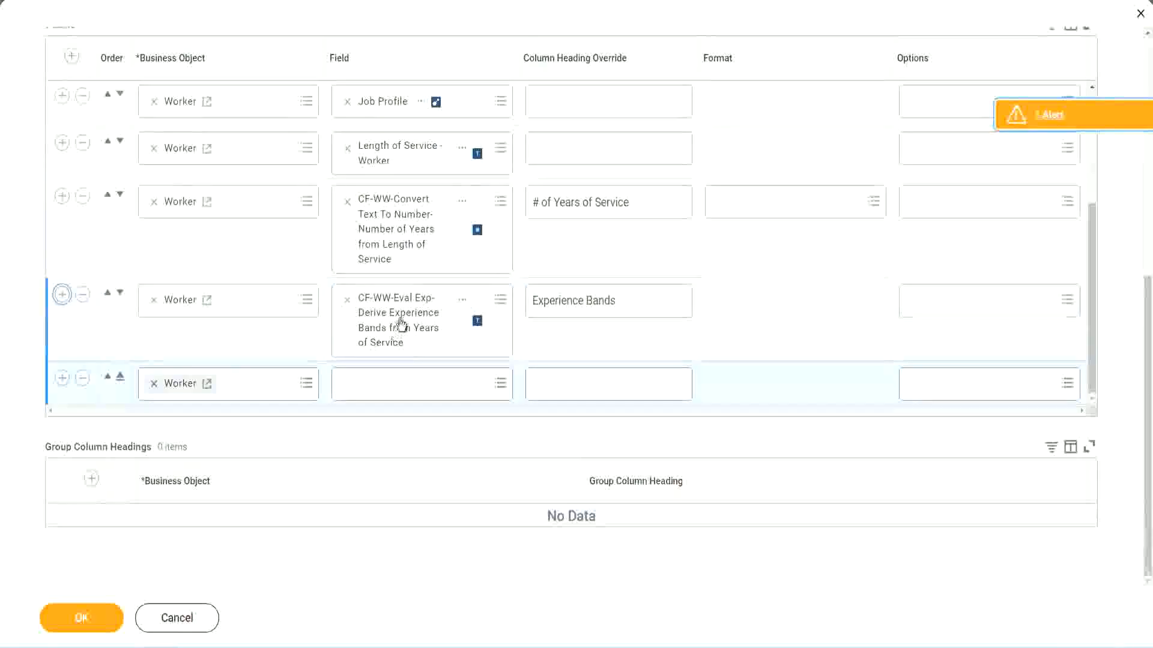
{"action": "right_click", "coordinate": [399, 325]}
{"action": "left_click", "coordinate": [435, 387]}
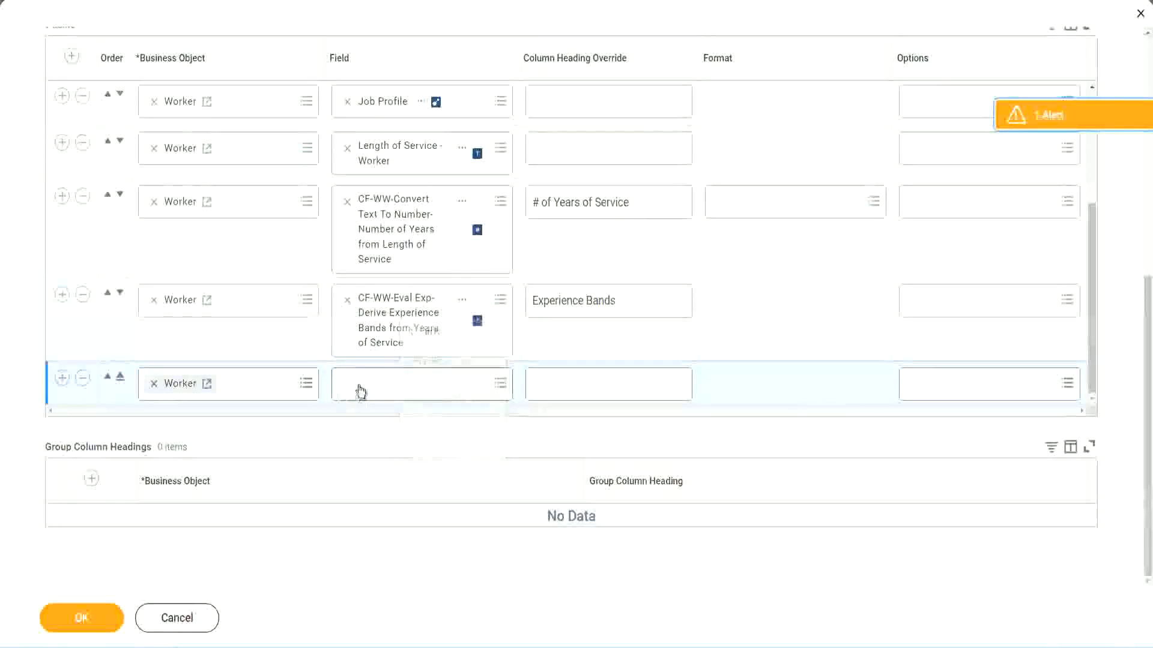
Search the new row's fields for "CF-WW-Eval Exp Band" and select CF-WW-Eval Exp Band-Determine Experience Bands from Years of Service
{"action": "left_click", "coordinate": [429, 390]}
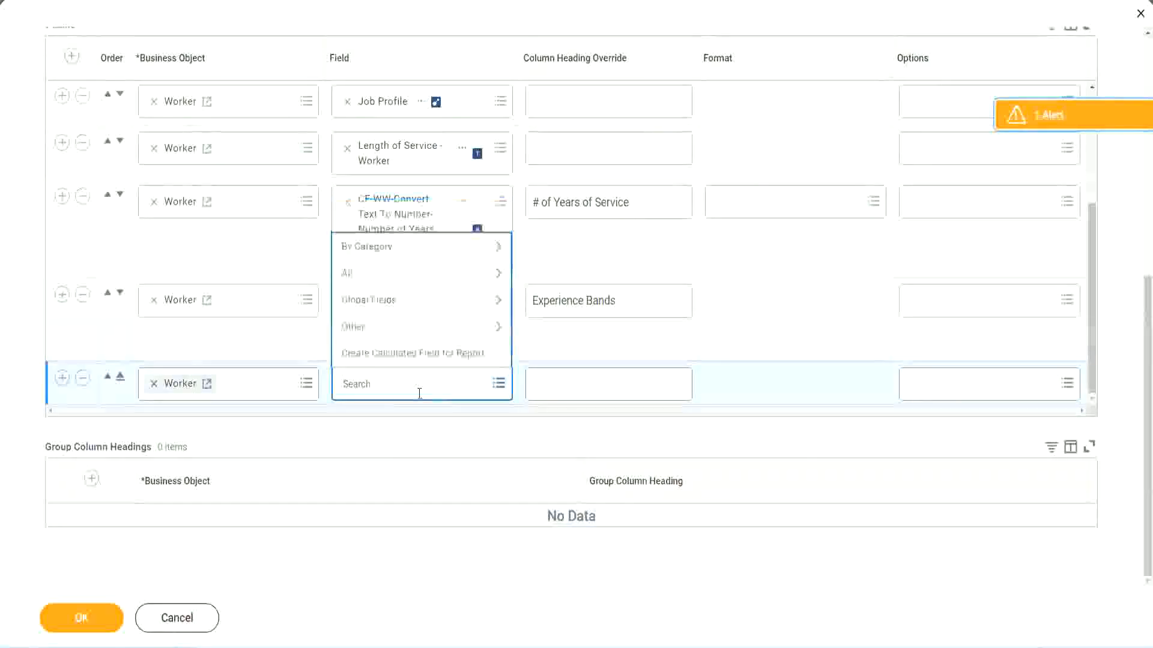
{"action": "type", "text": "Experience Bands from Years of Service"}
{"action": "left_click_drag", "start_coordinate": [422, 380], "coordinate": [301, 382]}
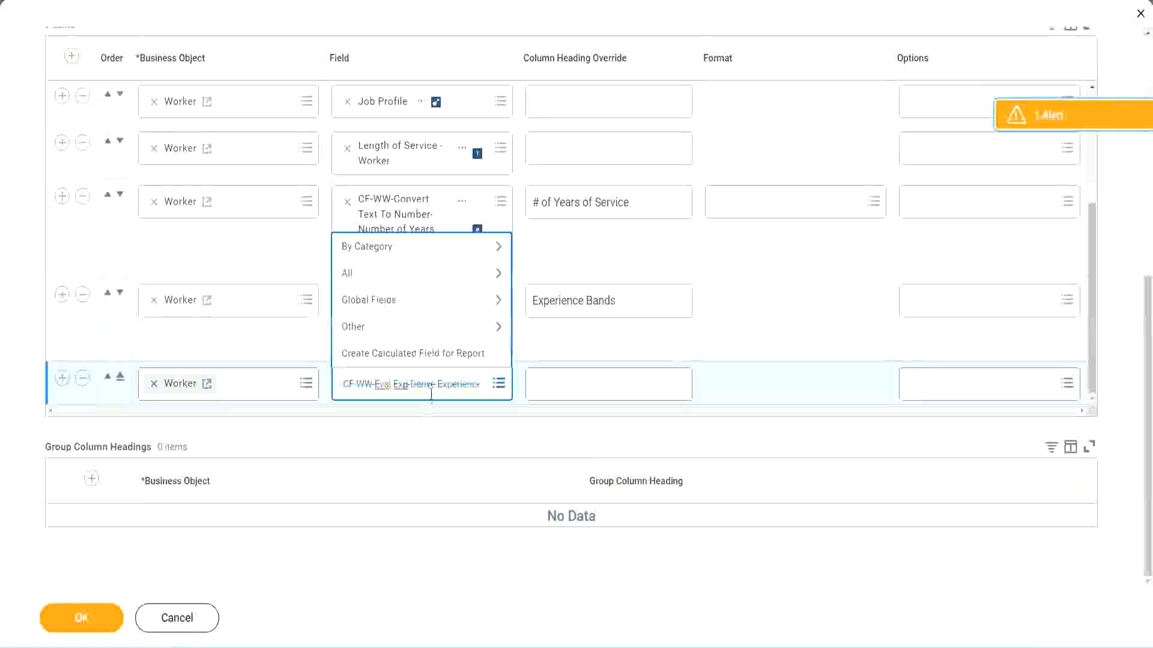
{"action": "type", "text": "Band"}
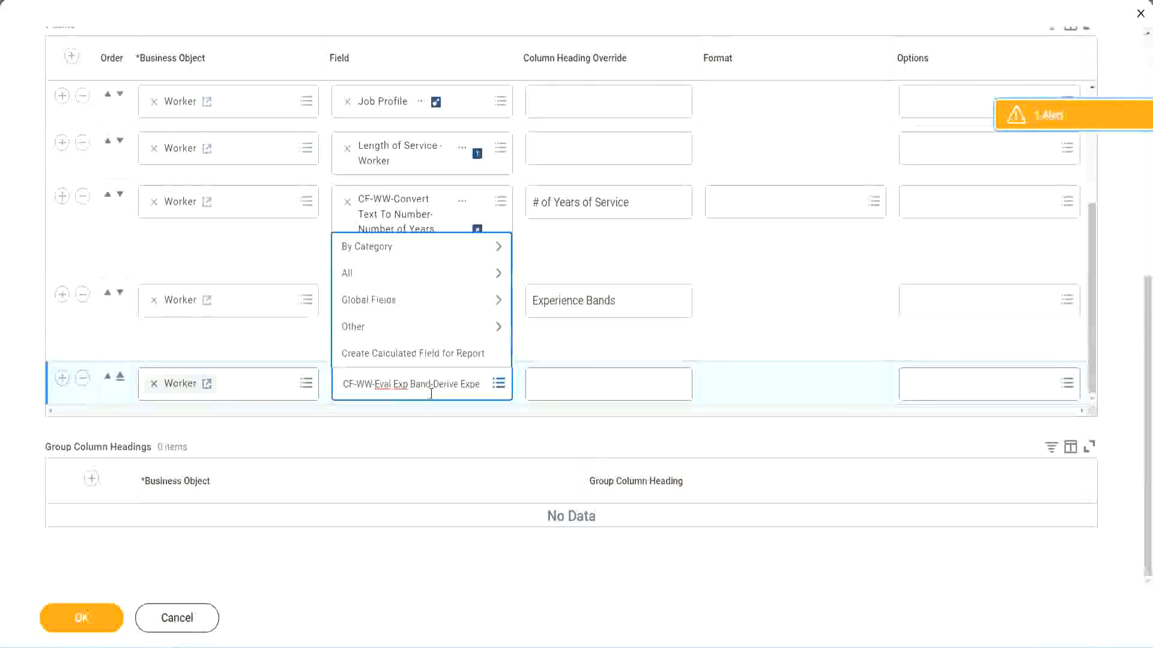
{"action": "key", "text": "Delete"}
{"action": "key", "text": "Delete"}
{"action": "key", "text": "Delete"}
{"action": "key", "text": "Delete"}
{"action": "key", "text": "Delete"}
{"action": "key", "text": "Delete"}
{"action": "key", "text": "Delete"}
{"action": "key", "text": "Delete"}
{"action": "key", "text": "Delete"}
{"action": "key", "text": "Delete"}
{"action": "key", "text": "Delete"}
{"action": "key", "text": "Delete"}
{"action": "key", "text": "Delete"}
{"action": "key", "text": "Delete"}
{"action": "key", "text": "Delete"}
{"action": "key", "text": "Delete"}
{"action": "key", "text": "Delete"}
{"action": "key", "text": "Delete"}
{"action": "key", "text": "Delete"}
{"action": "key", "text": "Delete"}
{"action": "key", "text": "Delete"}
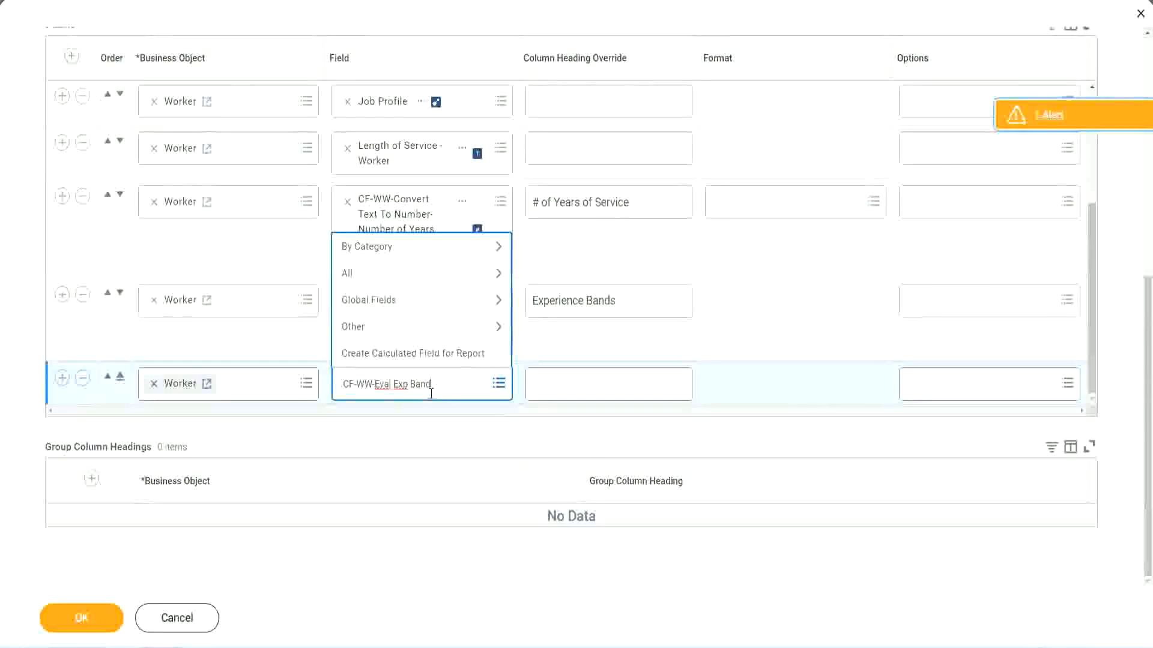
{"action": "key", "text": "Return"}
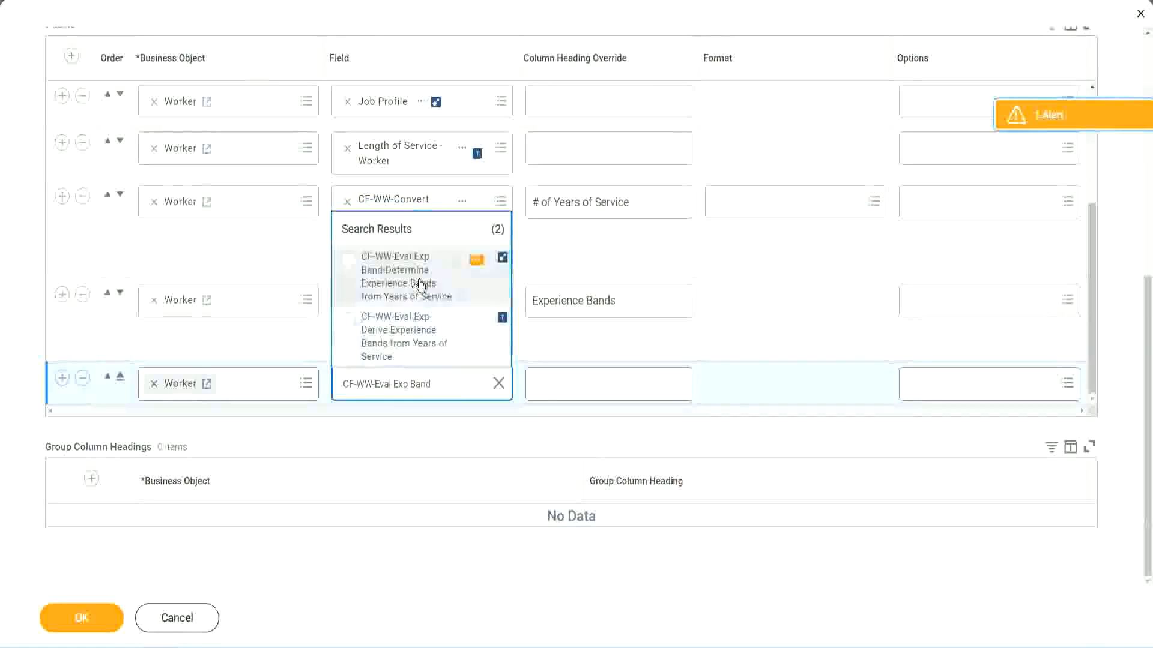
{"action": "left_click", "coordinate": [421, 283]}
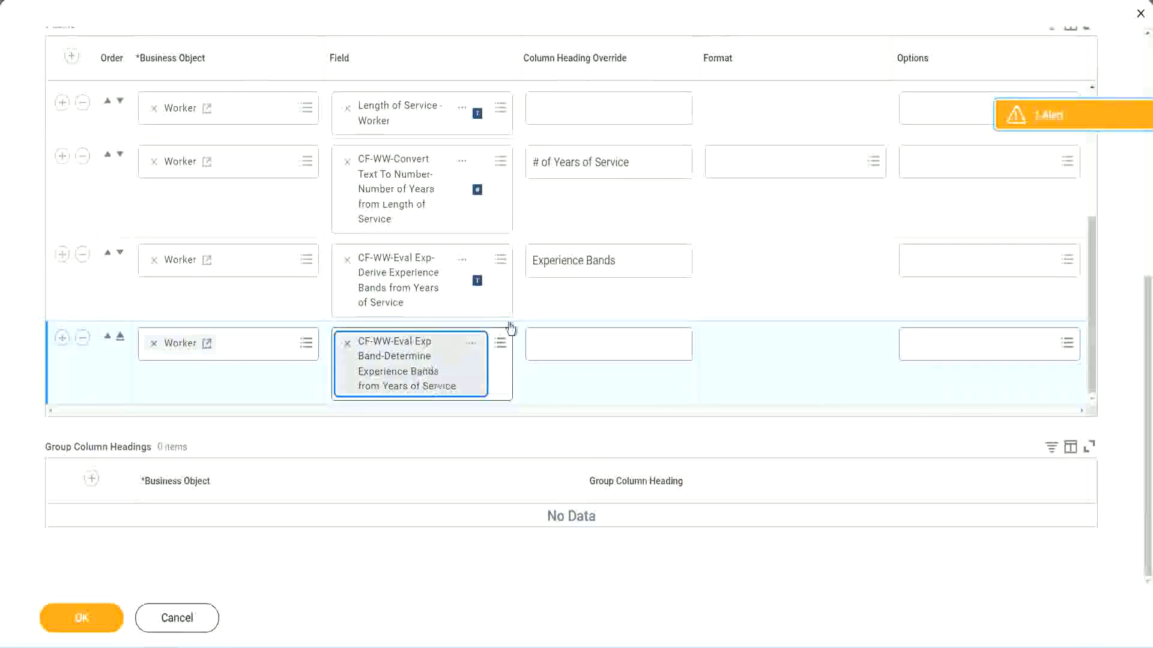
Copy the Experience Bands heading to the new column's heading override and extend it to "Experience Bands (Eval Exp Bands)"
{"action": "left_click", "coordinate": [634, 261]}
{"action": "key", "text": "ctrl+c"}
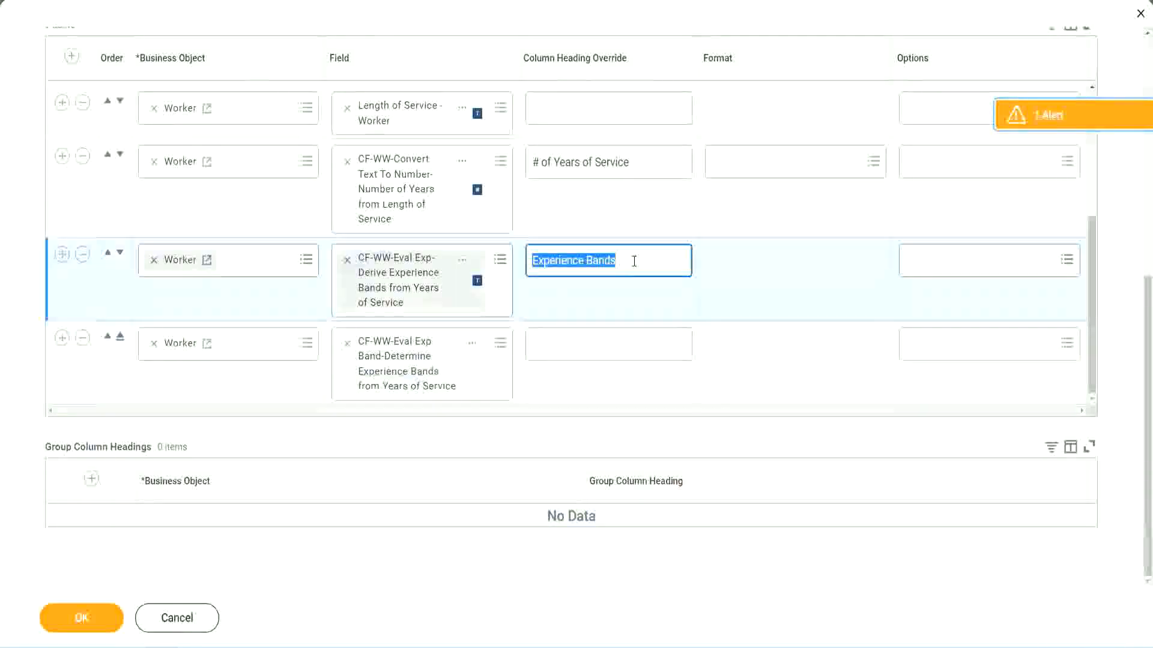
{"action": "left_click", "coordinate": [559, 342]}
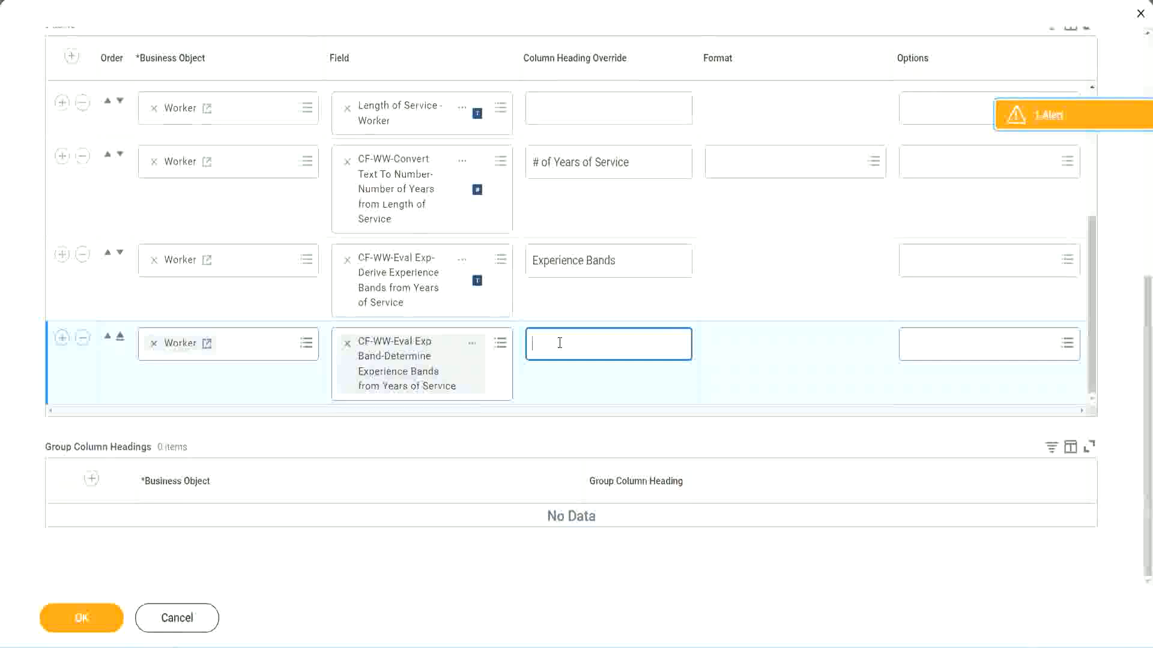
{"action": "key", "text": "ctrl+v"}
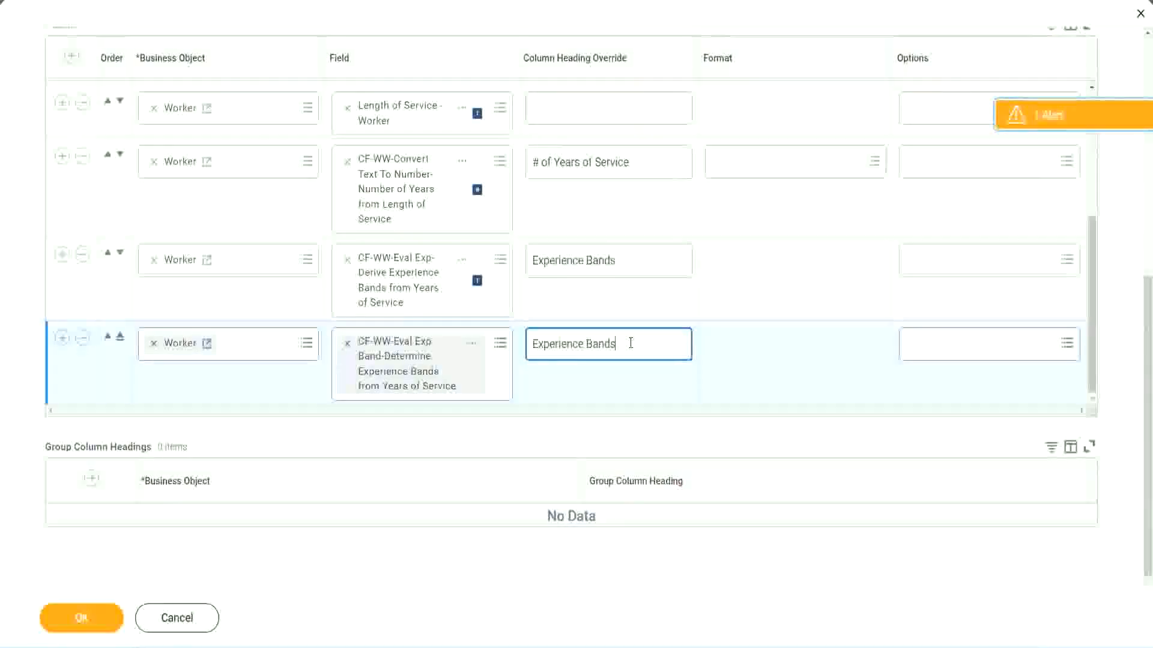
{"action": "type", "text": "("}
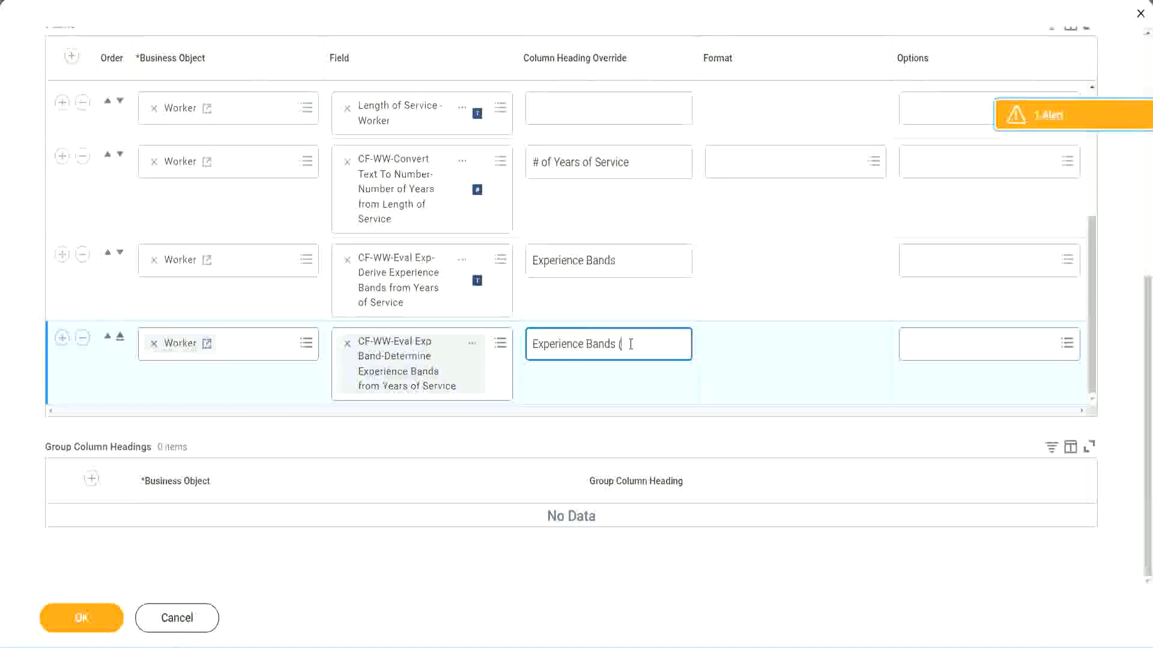
{"action": "type", "text": "Eval Exp"}
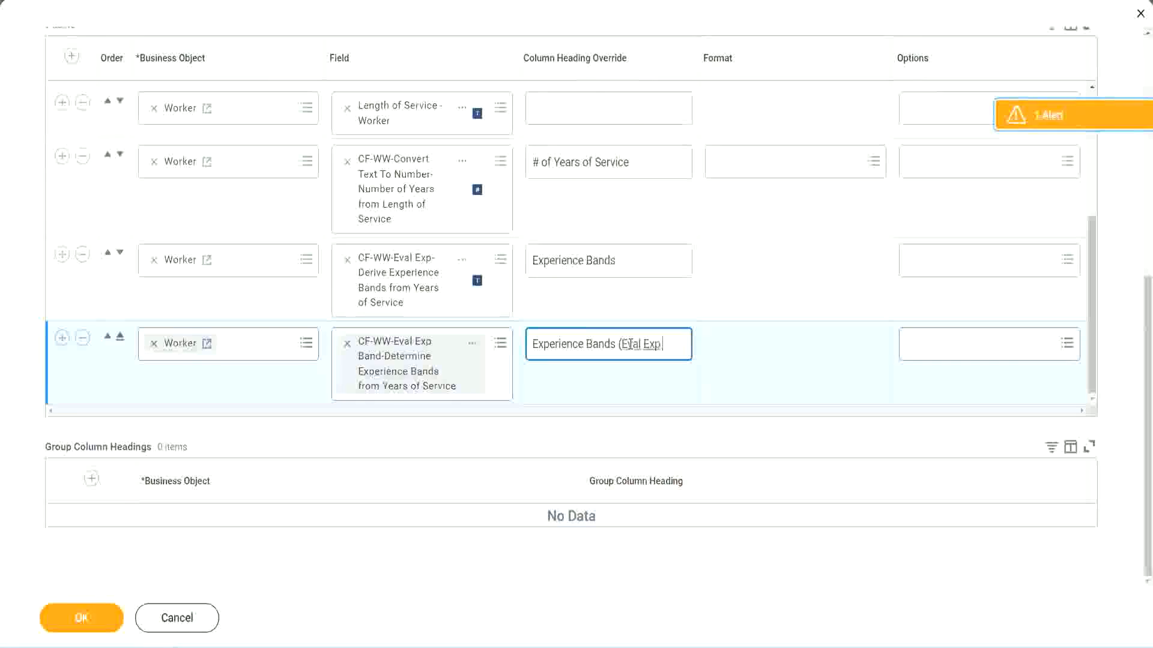
{"action": "type", "text": " Bands)"}
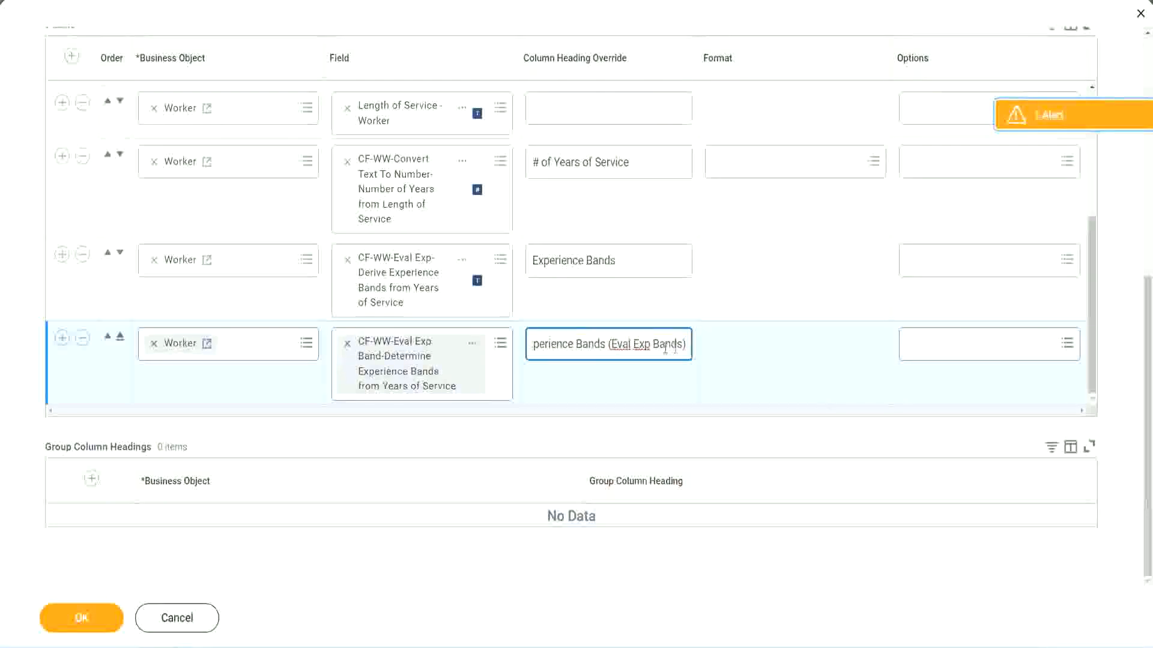
{"action": "double_click", "coordinate": [642, 344]}
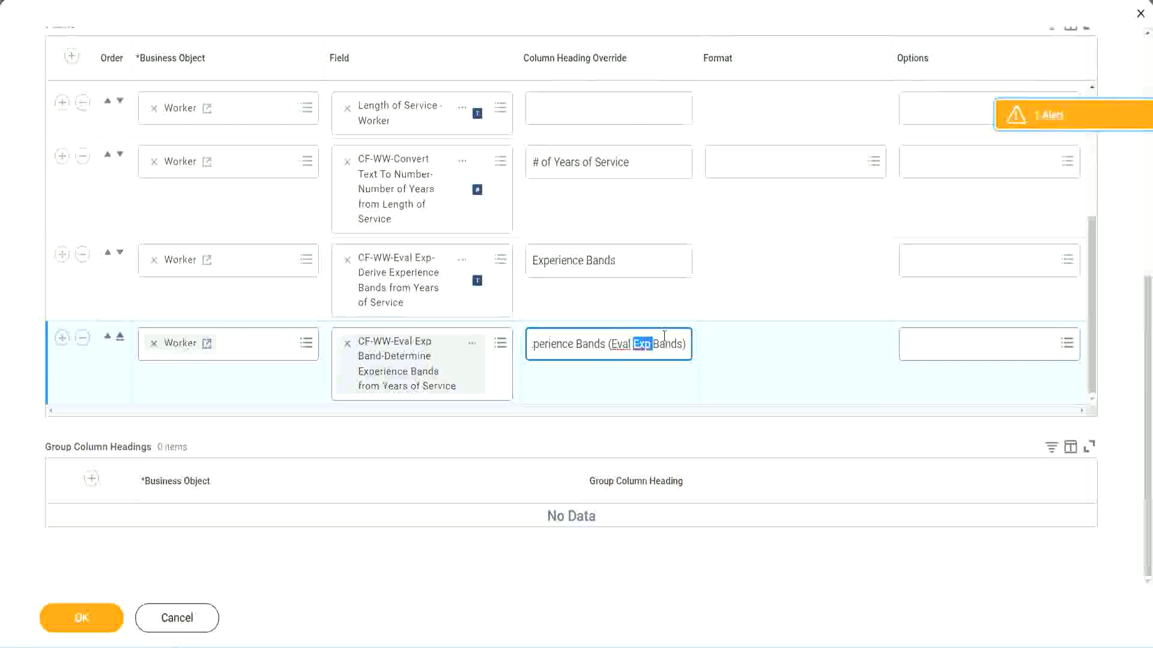
{"action": "left_click", "coordinate": [664, 340]}
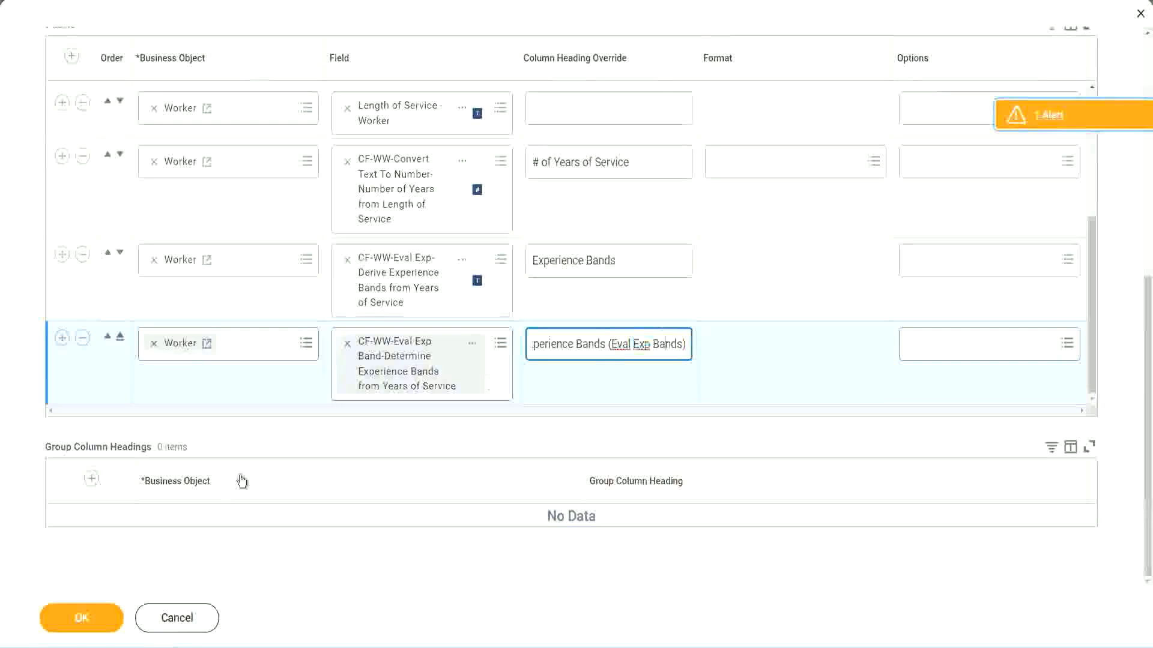
Save the column changes to the WW Employee Details report and run it
{"action": "left_click", "coordinate": [84, 619]}
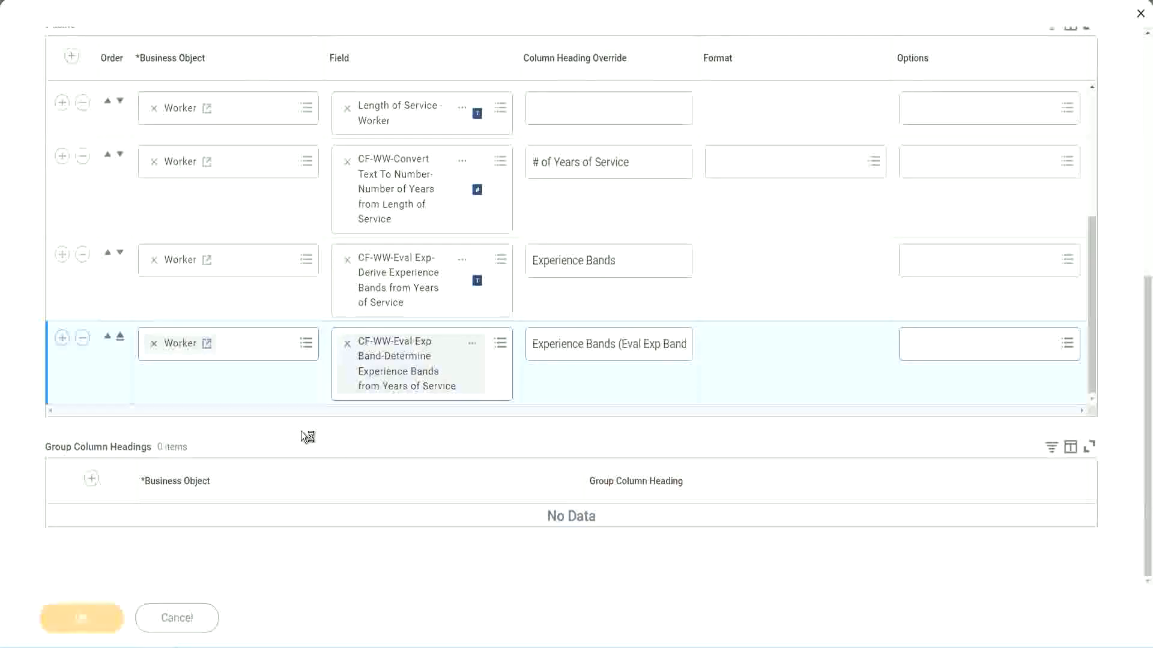
{"action": "left_click", "coordinate": [133, 611]}
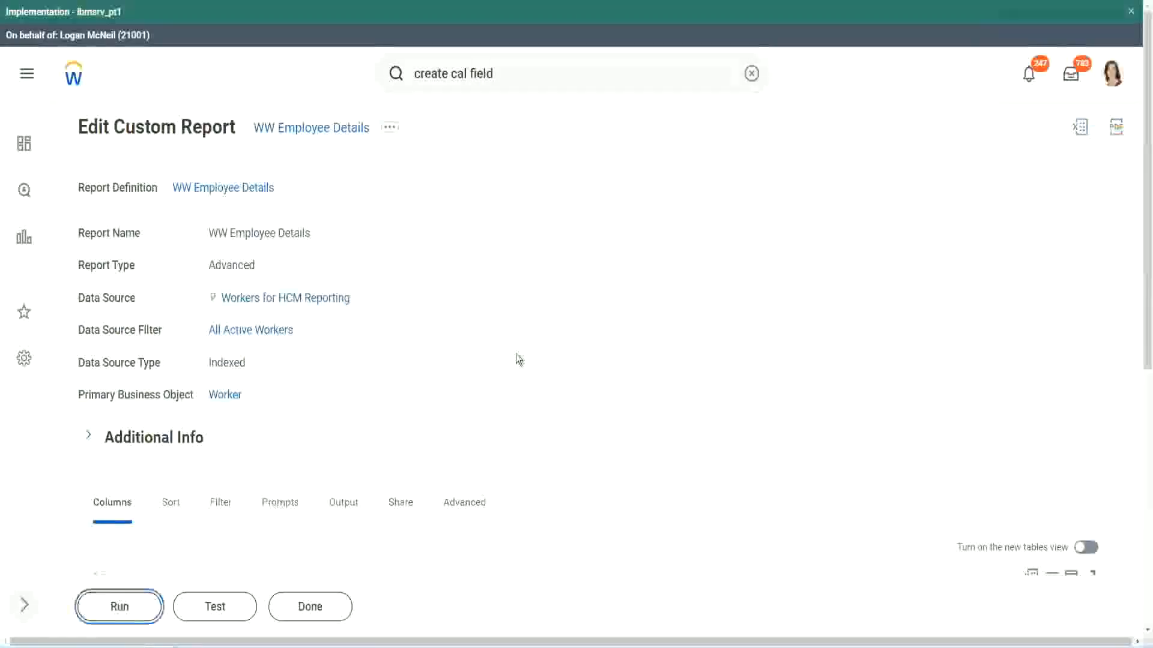